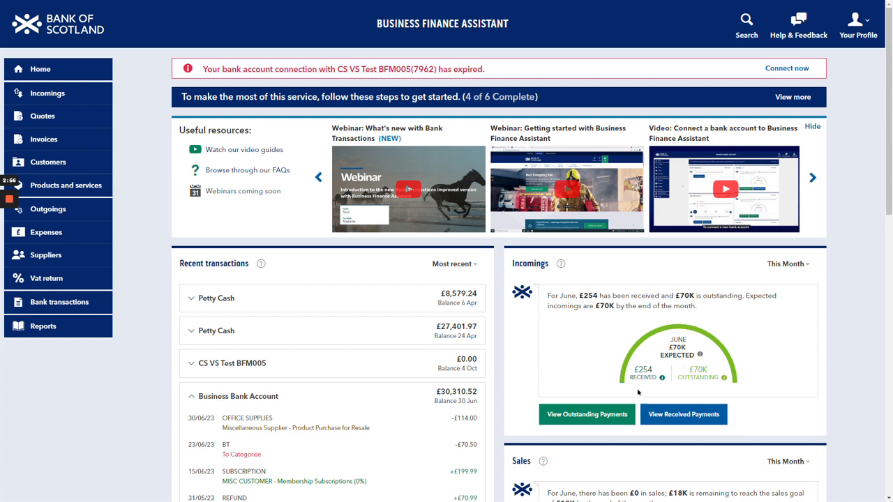
Step: Look over the dashboard's recent transactions, incomings, sales, outgoings, cash flow forecast, profit and loss, and transaction categorisation summaries
{"action": "scroll", "coordinate": [797, 422], "scroll_direction": "down", "scroll_amount": 1}
{"action": "scroll", "coordinate": [795, 421], "scroll_direction": "down", "scroll_amount": 2}
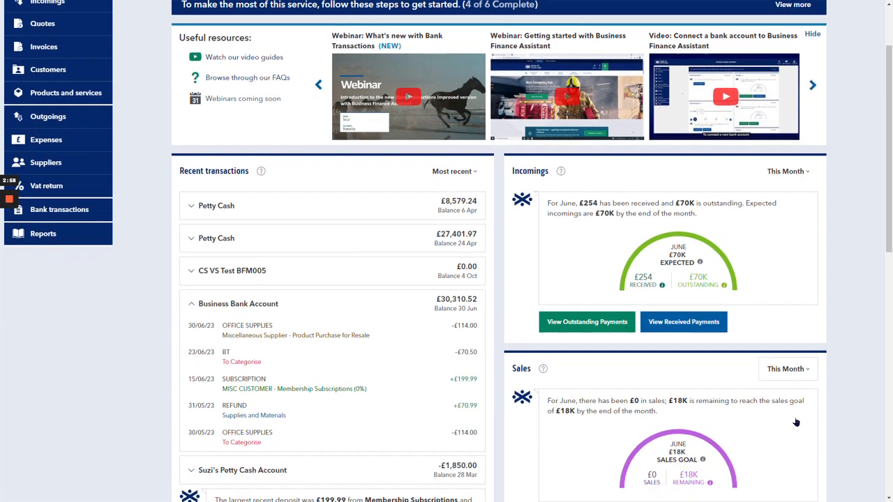
{"action": "scroll", "coordinate": [800, 424], "scroll_direction": "down", "scroll_amount": 3}
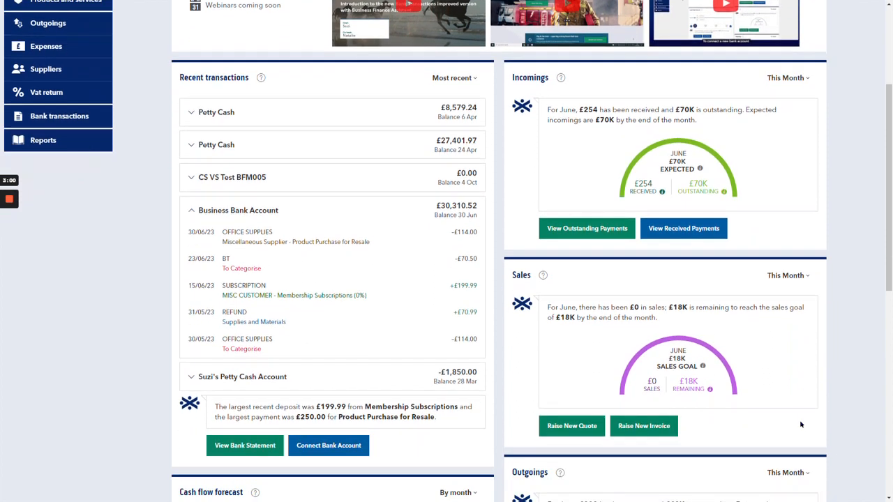
{"action": "scroll", "coordinate": [800, 424], "scroll_direction": "down", "scroll_amount": 3}
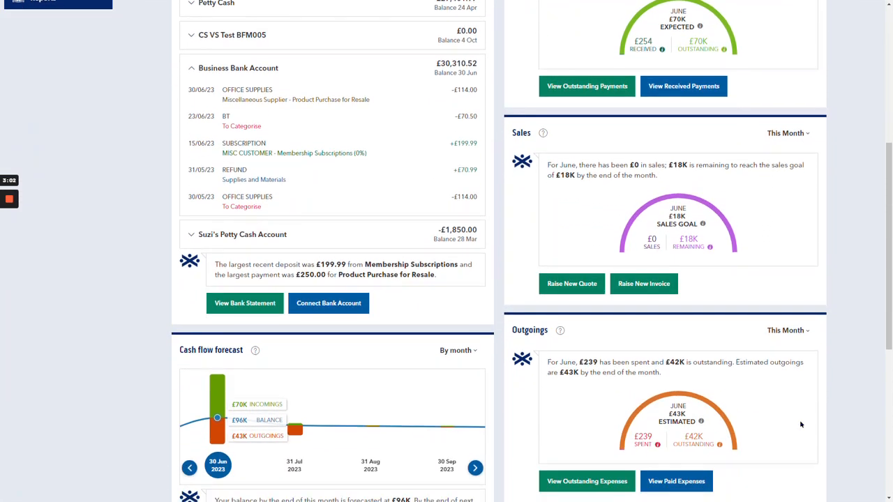
{"action": "scroll", "coordinate": [801, 424], "scroll_direction": "down", "scroll_amount": 3}
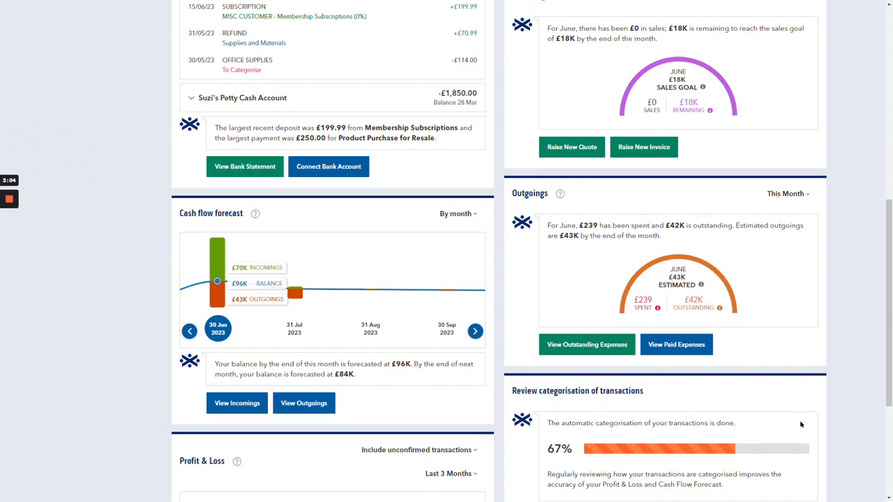
{"action": "scroll", "coordinate": [801, 424], "scroll_direction": "down", "scroll_amount": 3}
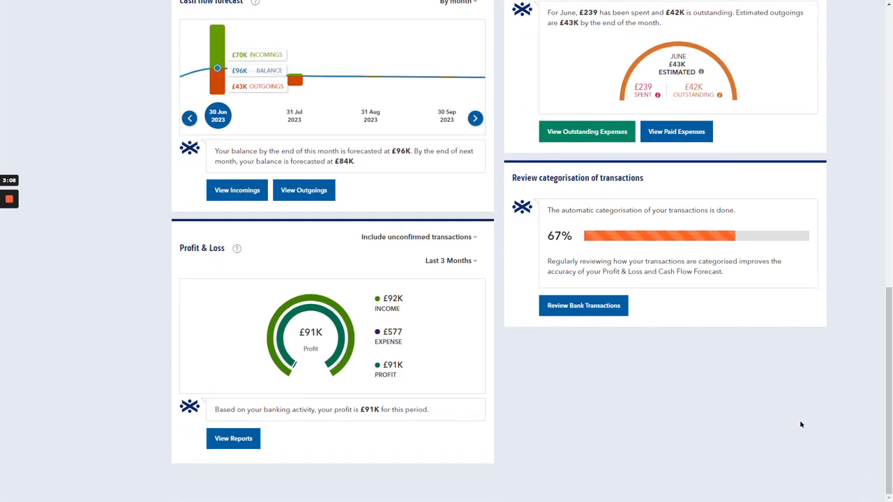
{"action": "scroll", "coordinate": [136, 390], "scroll_direction": "up", "scroll_amount": 2}
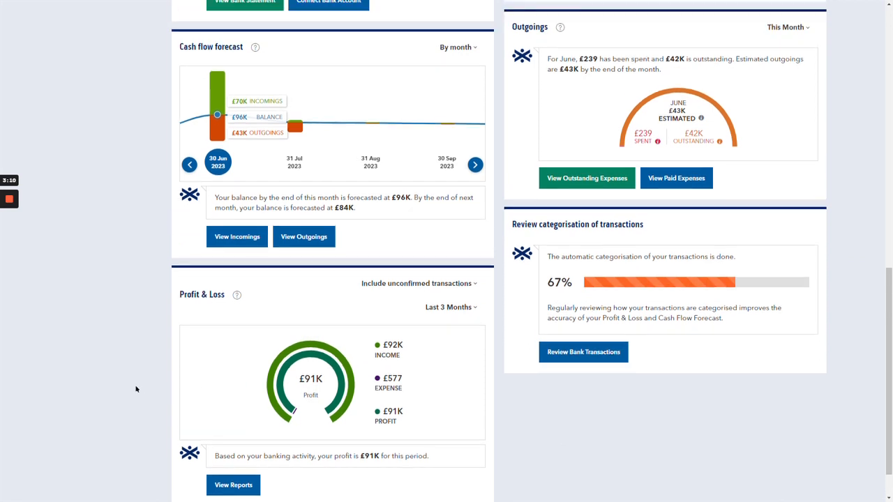
{"action": "scroll", "coordinate": [136, 389], "scroll_direction": "up", "scroll_amount": 5}
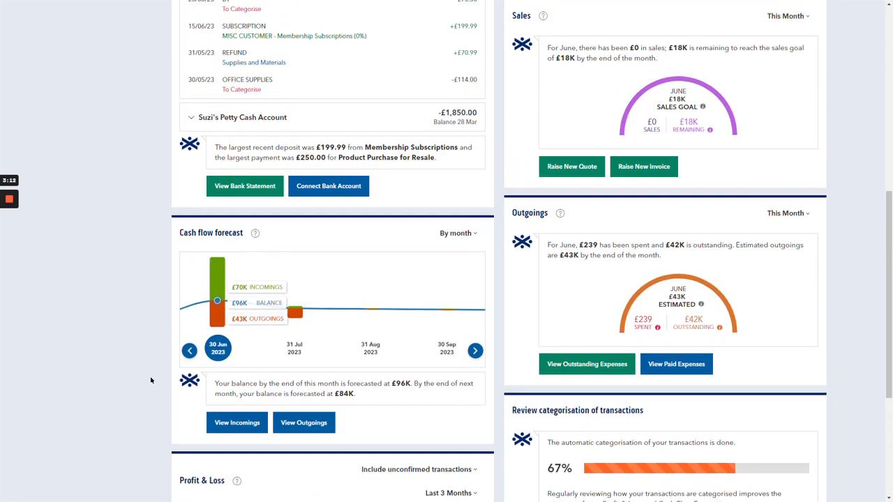
{"action": "scroll", "coordinate": [151, 380], "scroll_direction": "up", "scroll_amount": 5}
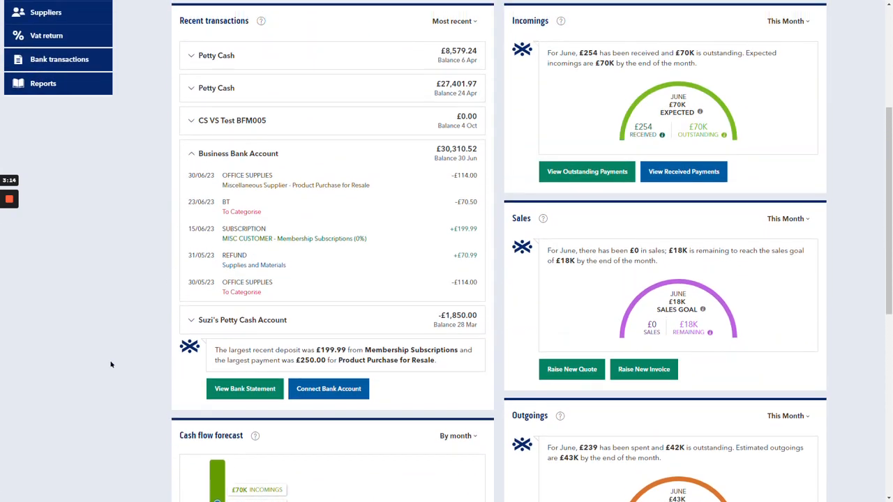
{"action": "scroll", "coordinate": [126, 357], "scroll_direction": "up", "scroll_amount": 1}
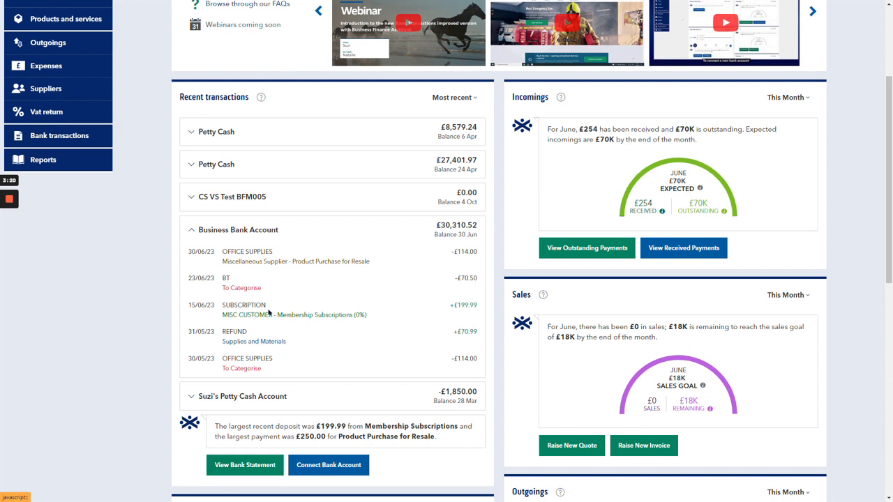
Step: Check the second Petty Cash account's recent transactions, and list the Business Bank Account's transactions by largest recent
{"action": "left_click", "coordinate": [277, 177]}
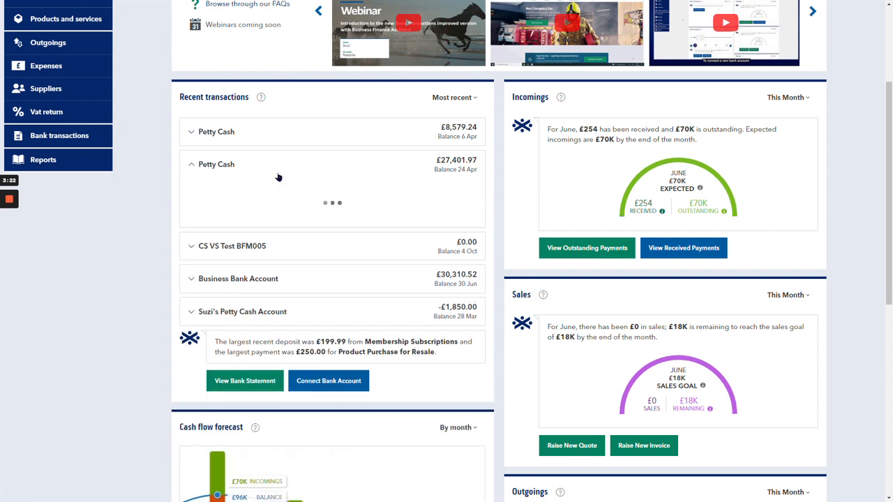
{"action": "left_click", "coordinate": [272, 259]}
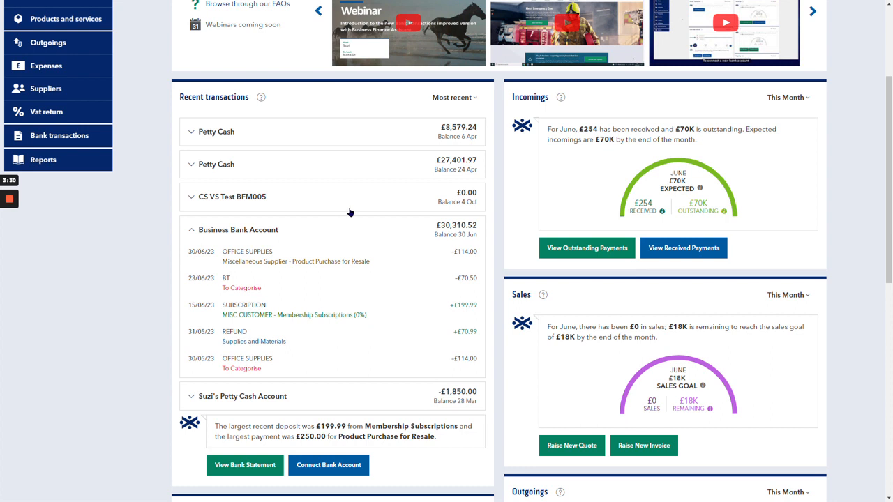
{"action": "left_click", "coordinate": [460, 100]}
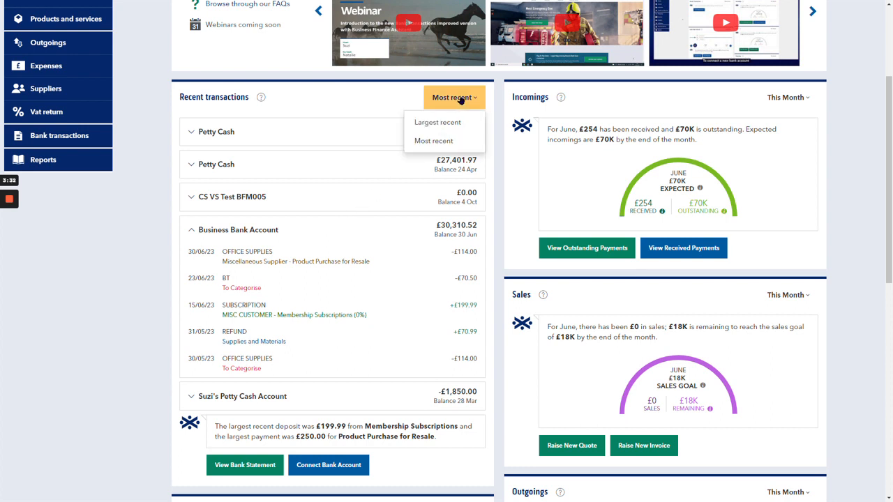
{"action": "left_click", "coordinate": [437, 123]}
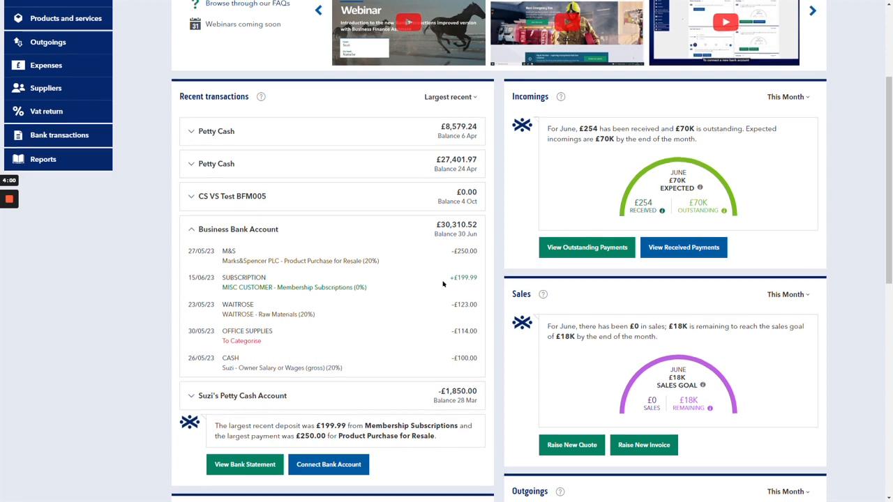
Step: Review the remaining dashboard summaries down to Profit & Loss and open the reports from there
{"action": "scroll", "coordinate": [442, 283], "scroll_direction": "down", "scroll_amount": 1}
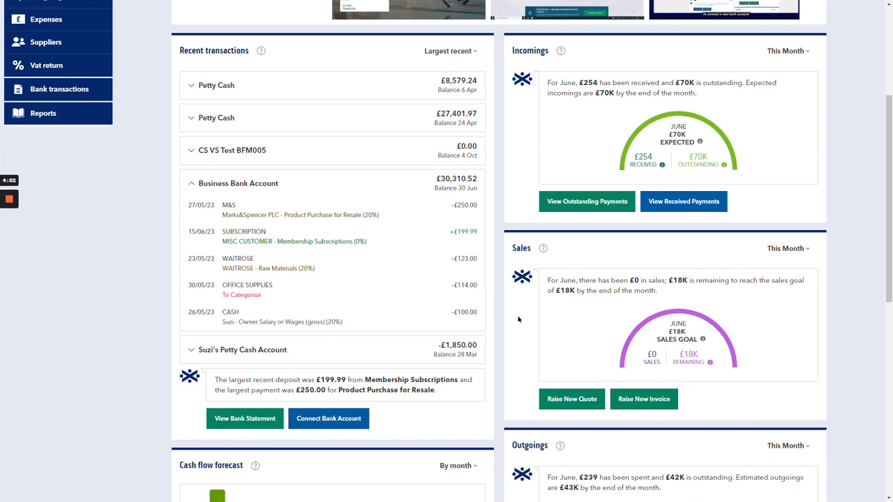
{"action": "scroll", "coordinate": [519, 320], "scroll_direction": "down", "scroll_amount": 3}
{"action": "scroll", "coordinate": [641, 375], "scroll_direction": "down", "scroll_amount": 3}
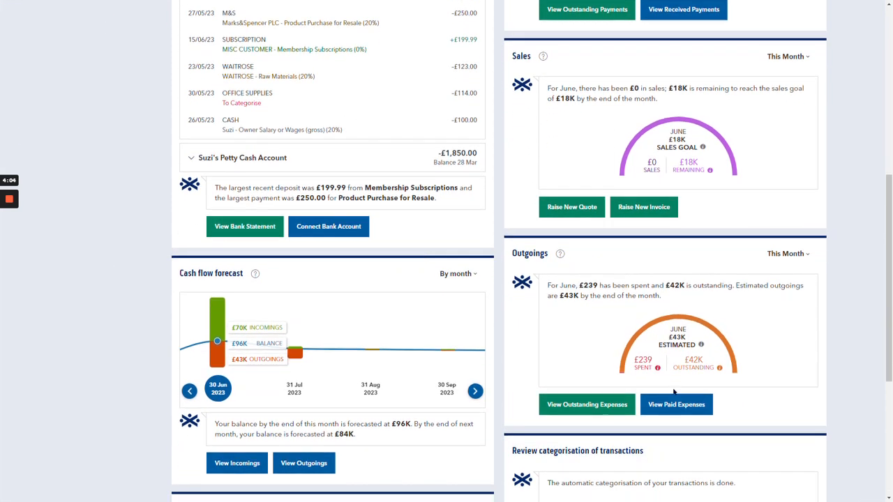
{"action": "scroll", "coordinate": [674, 392], "scroll_direction": "down", "scroll_amount": 1}
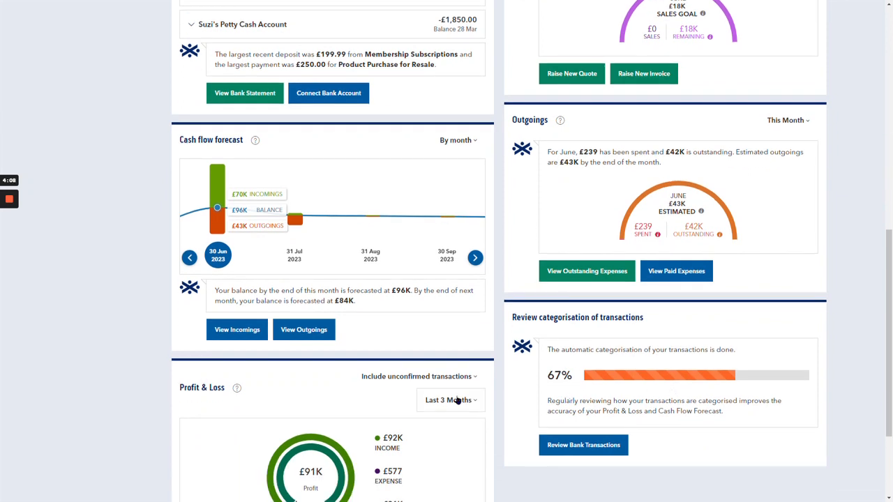
{"action": "scroll", "coordinate": [357, 401], "scroll_direction": "down", "scroll_amount": 1}
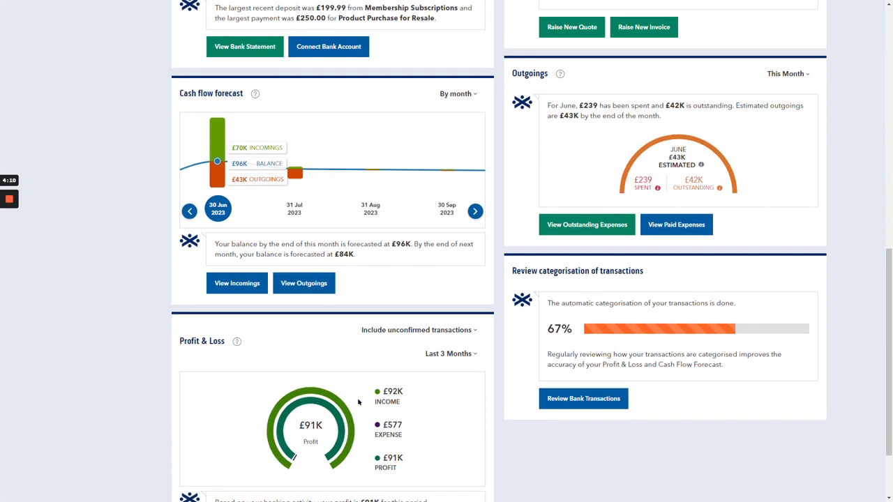
{"action": "scroll", "coordinate": [358, 402], "scroll_direction": "down", "scroll_amount": 1}
{"action": "scroll", "coordinate": [357, 401], "scroll_direction": "down", "scroll_amount": 1}
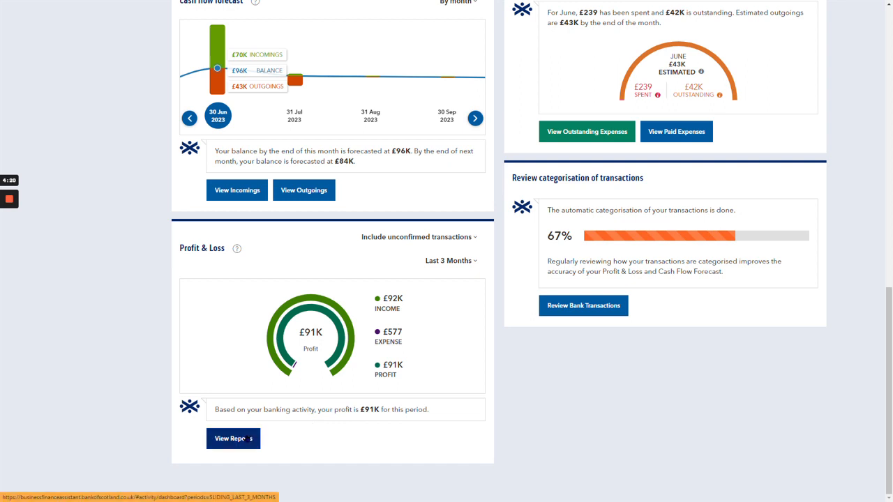
{"action": "left_click", "coordinate": [246, 438]}
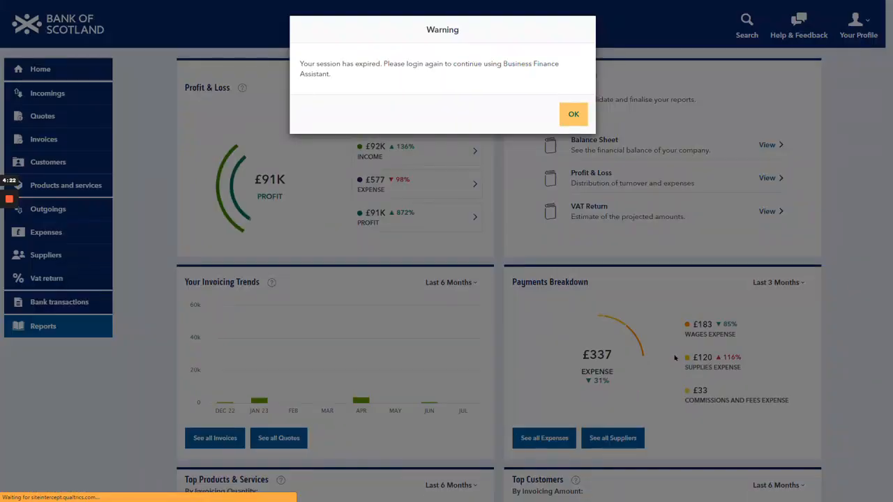
Step: Acknowledge the expired-session warning and return to the dashboard
{"action": "left_click", "coordinate": [573, 113]}
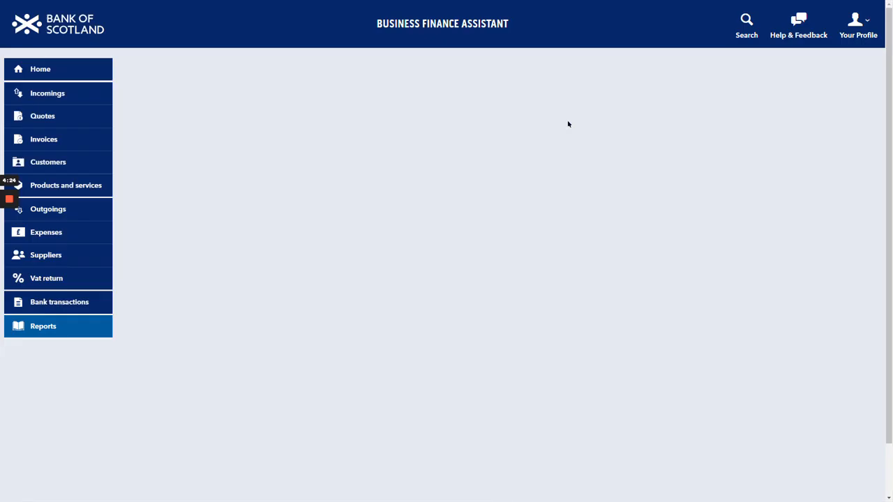
{"action": "left_click", "coordinate": [460, 204]}
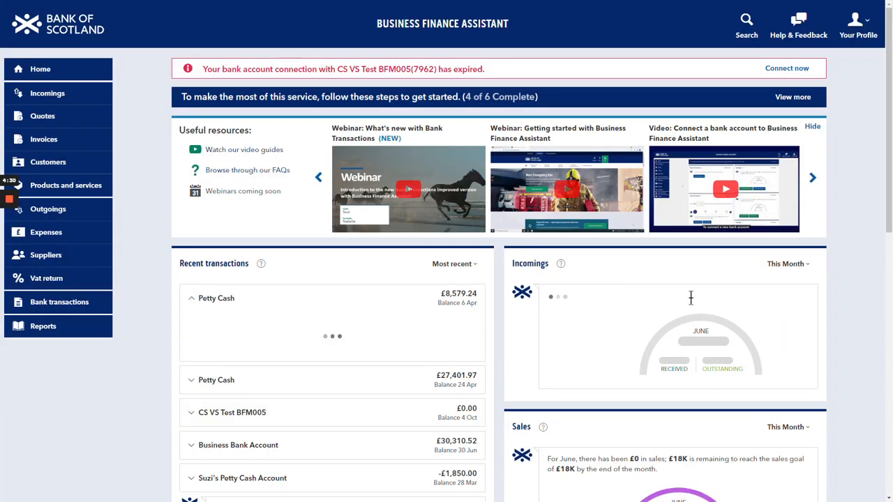
Step: Expand the Business Bank Account's recent transactions on the dashboard and open the bank statement
{"action": "scroll", "coordinate": [631, 307], "scroll_direction": "down", "scroll_amount": 1}
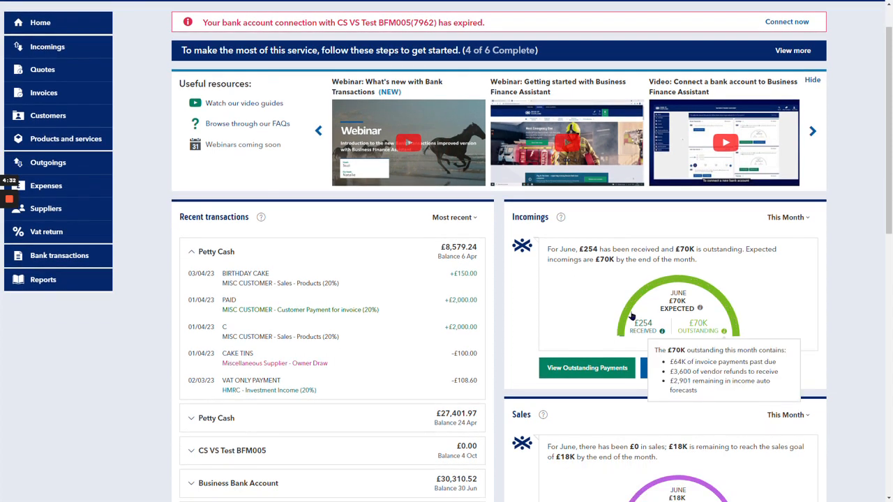
{"action": "scroll", "coordinate": [412, 307], "scroll_direction": "down", "scroll_amount": 2}
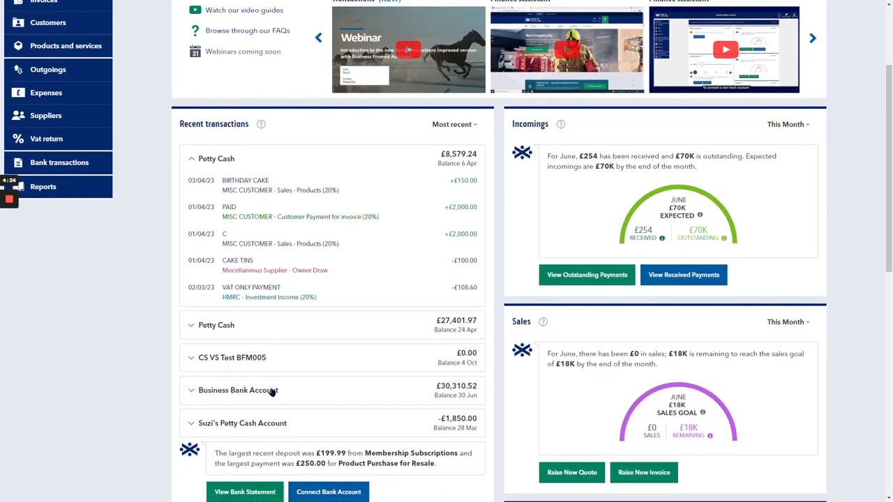
{"action": "left_click", "coordinate": [273, 392]}
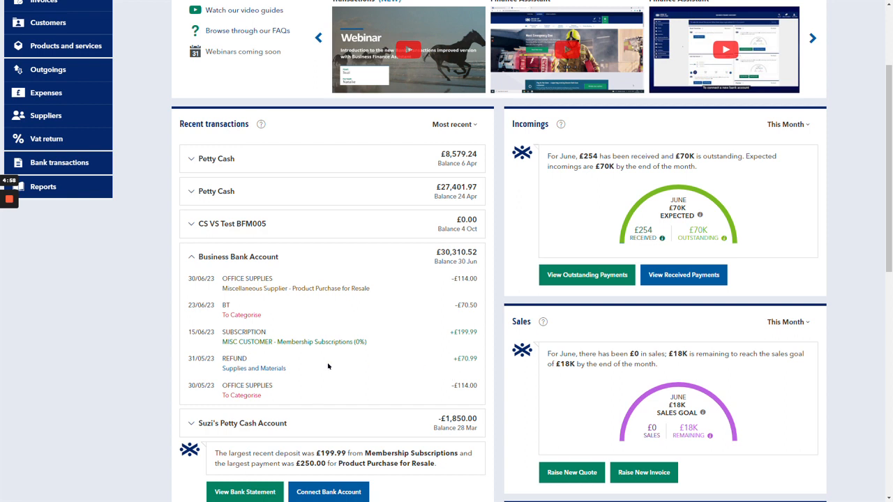
{"action": "scroll", "coordinate": [304, 310], "scroll_direction": "down", "scroll_amount": 2}
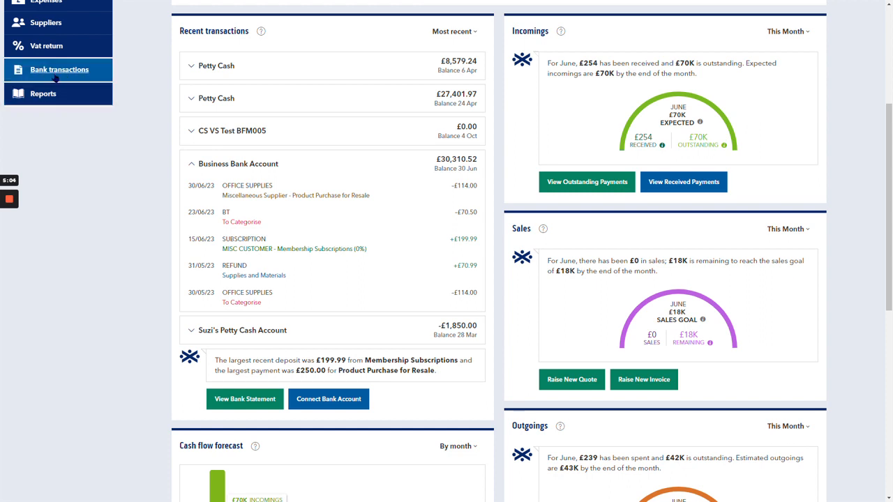
{"action": "left_click", "coordinate": [244, 400]}
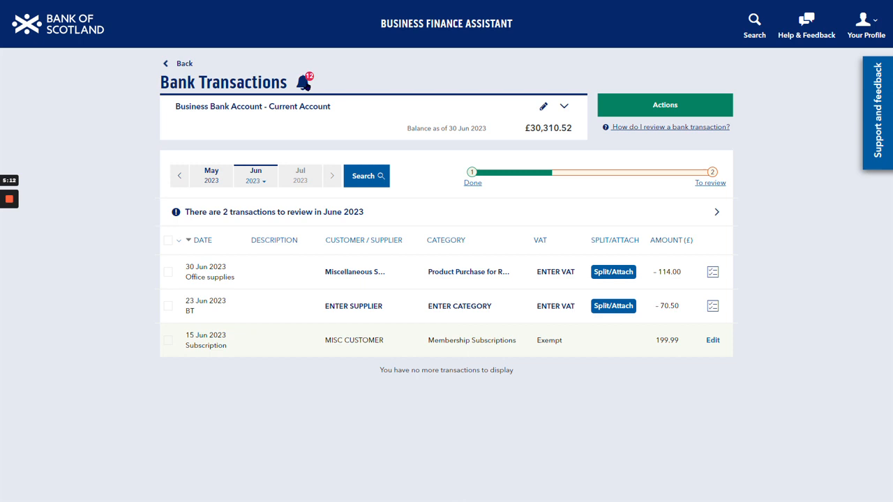
Step: Open the March 2023 transactions needing review from the bank transaction notifications
{"action": "left_click", "coordinate": [309, 84]}
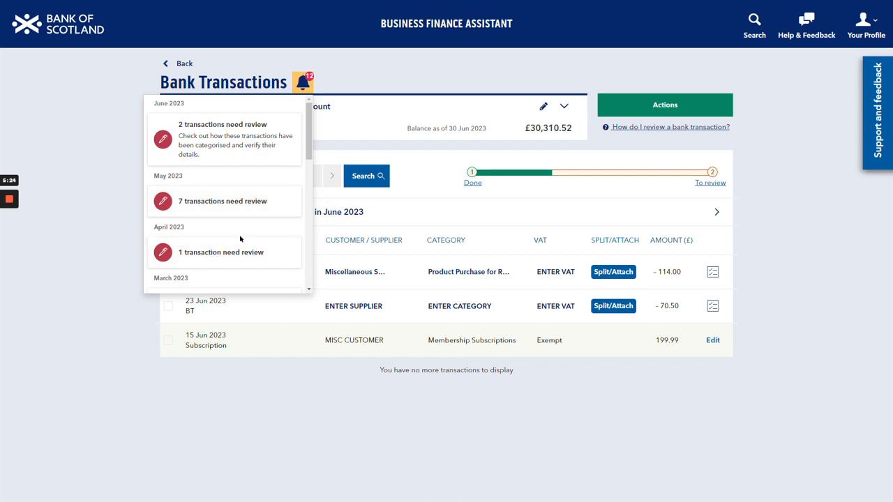
{"action": "scroll", "coordinate": [240, 239], "scroll_direction": "down", "scroll_amount": 1}
{"action": "left_click", "coordinate": [222, 256]}
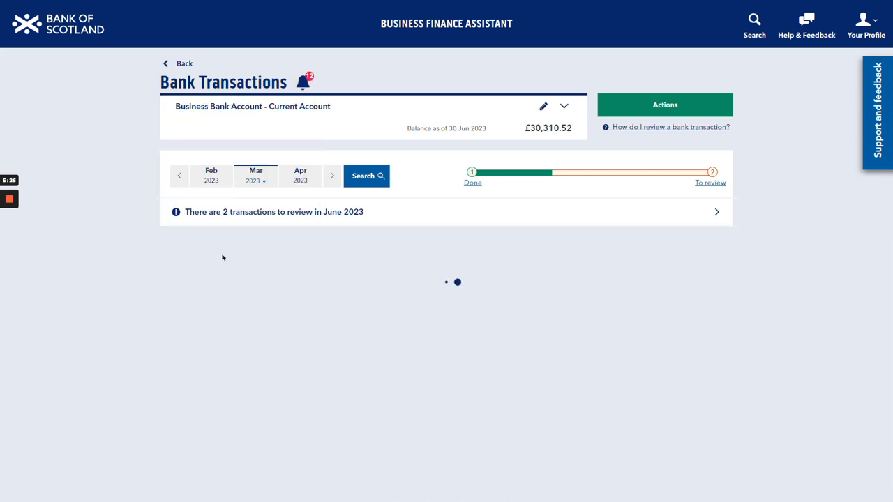
Step: Change the 18 March Cake Shop transaction's category to Product Purchase for Resale under Goods and Commodities, and confirm the transaction
{"action": "scroll", "coordinate": [549, 297], "scroll_direction": "down", "scroll_amount": 1}
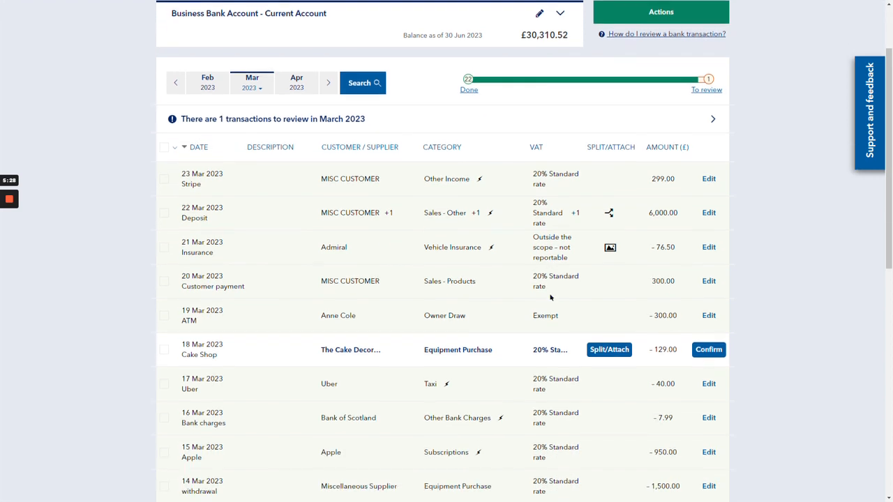
{"action": "scroll", "coordinate": [549, 297], "scroll_direction": "down", "scroll_amount": 1}
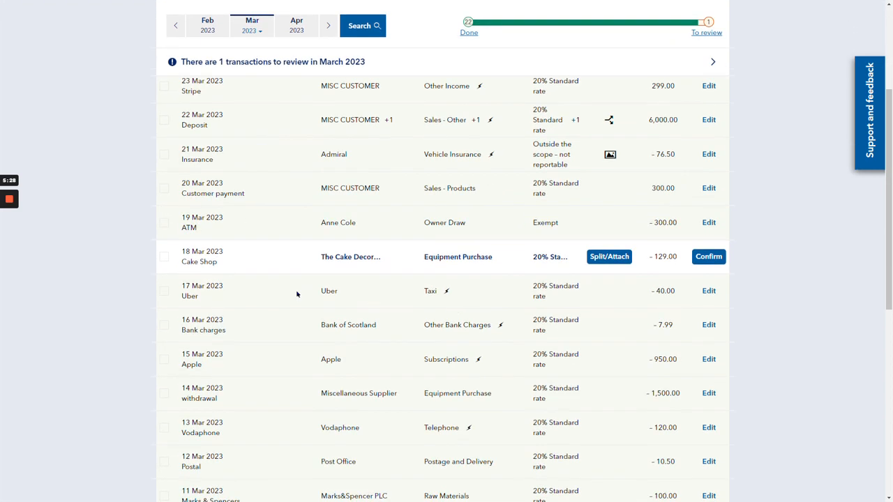
{"action": "left_click", "coordinate": [455, 262]}
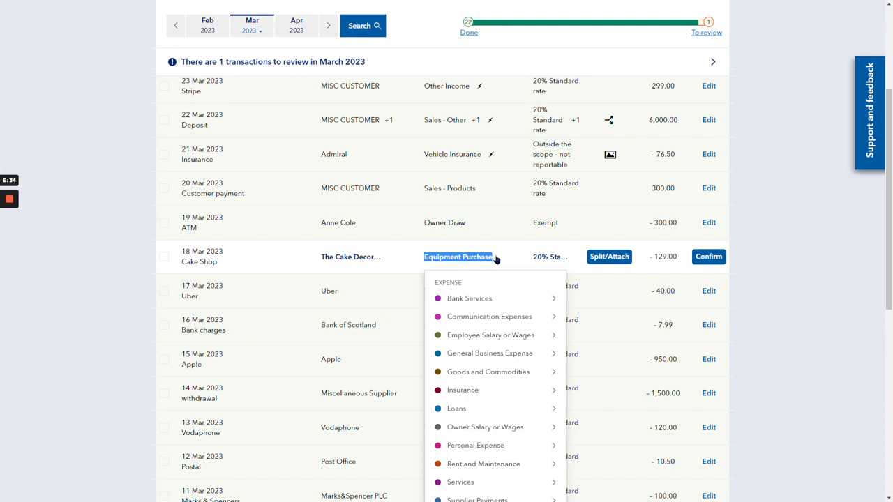
{"action": "scroll", "coordinate": [481, 263], "scroll_direction": "down", "scroll_amount": 1}
{"action": "mouse_move", "coordinate": [473, 251]}
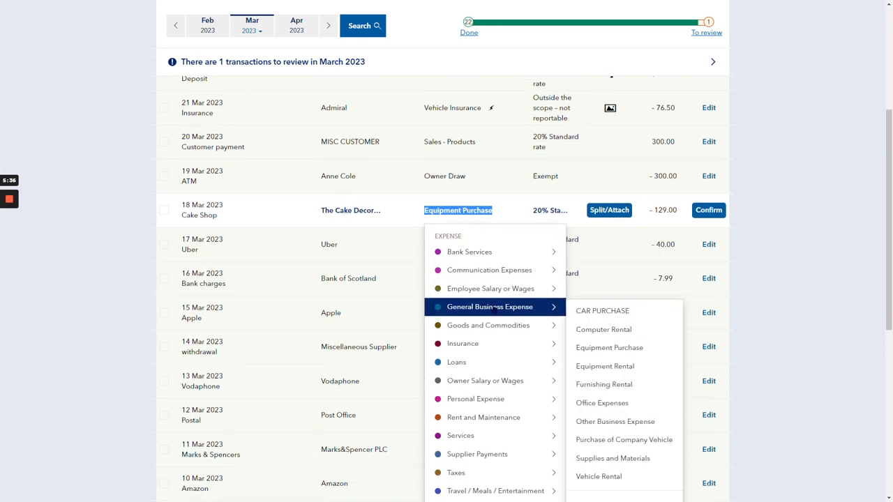
{"action": "mouse_move", "coordinate": [498, 327]}
{"action": "left_click", "coordinate": [604, 335]}
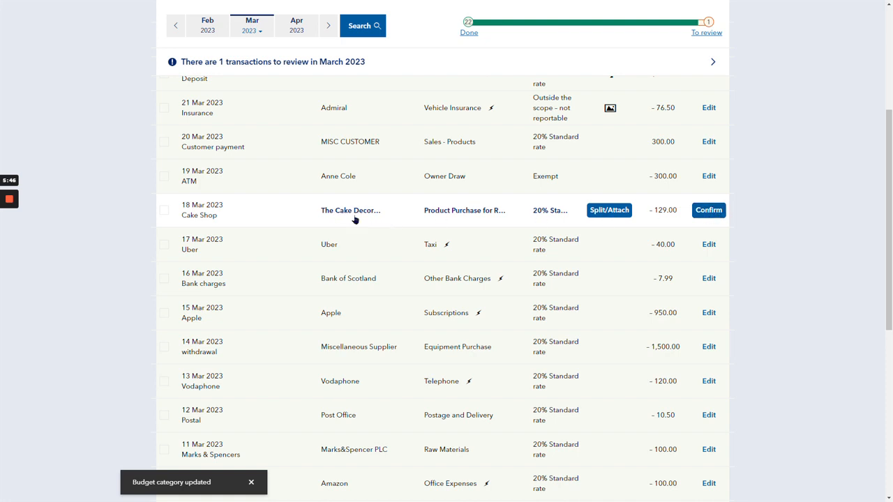
{"action": "scroll", "coordinate": [355, 220], "scroll_direction": "up", "scroll_amount": 1}
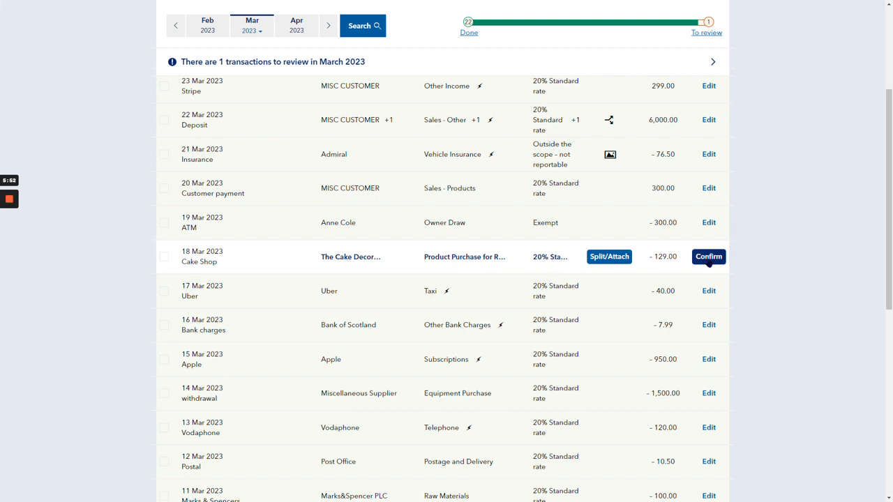
{"action": "left_click", "coordinate": [709, 258]}
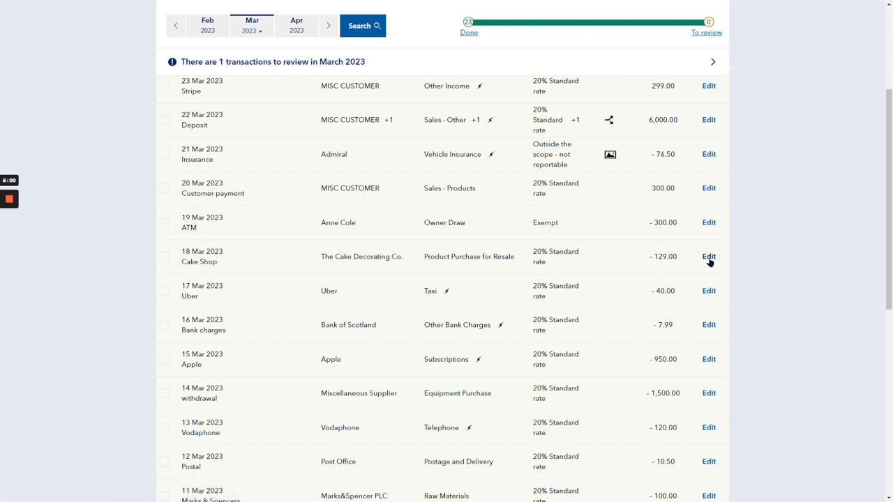
Step: Open the April 2023 transaction needing review from the bank transaction notifications
{"action": "scroll", "coordinate": [373, 225], "scroll_direction": "up", "scroll_amount": 2}
{"action": "scroll", "coordinate": [373, 225], "scroll_direction": "up", "scroll_amount": 1}
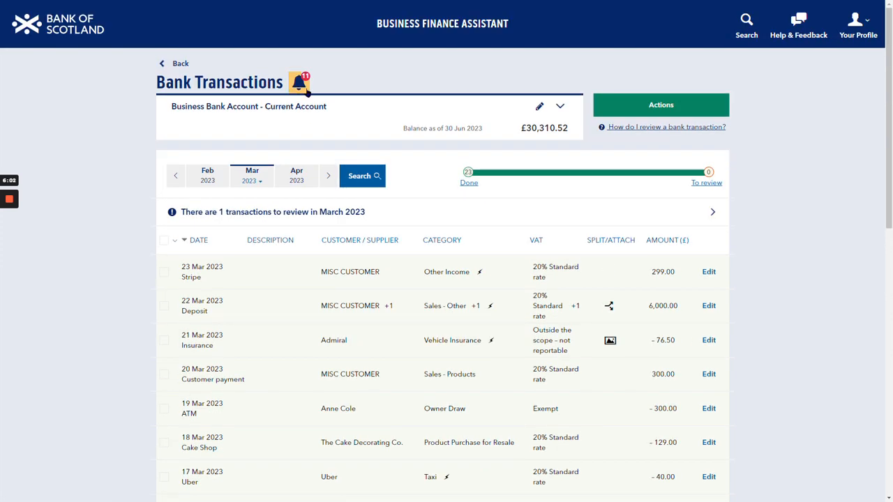
{"action": "left_click", "coordinate": [298, 82]}
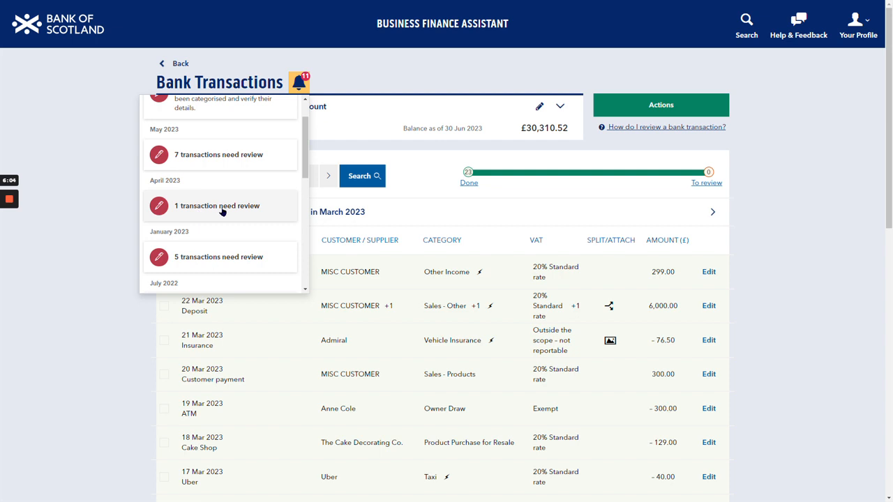
{"action": "left_click", "coordinate": [222, 212]}
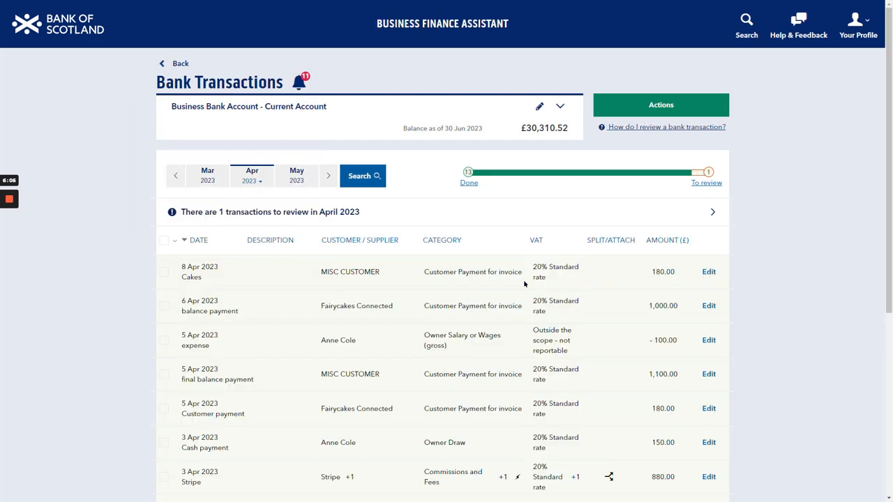
Step: Open the split and attachment details of the 2 April BT transaction and set its supplier to British Telecom
{"action": "scroll", "coordinate": [412, 341], "scroll_direction": "down", "scroll_amount": 5}
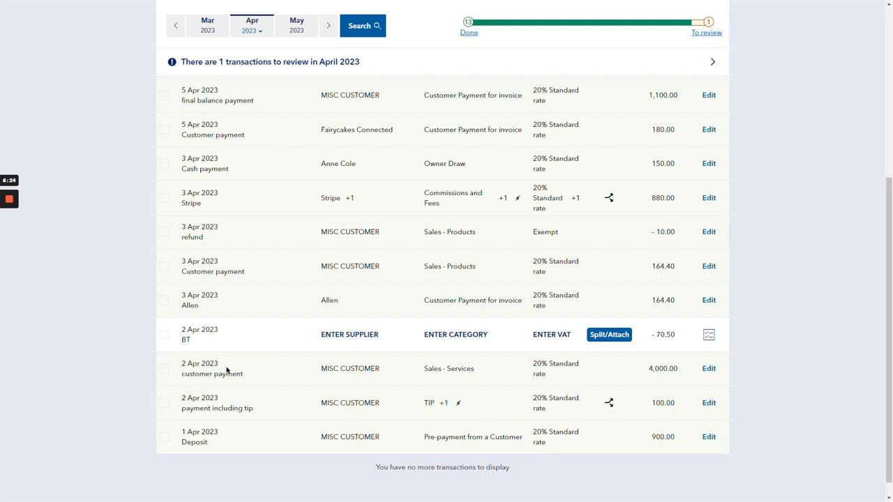
{"action": "left_click", "coordinate": [621, 339]}
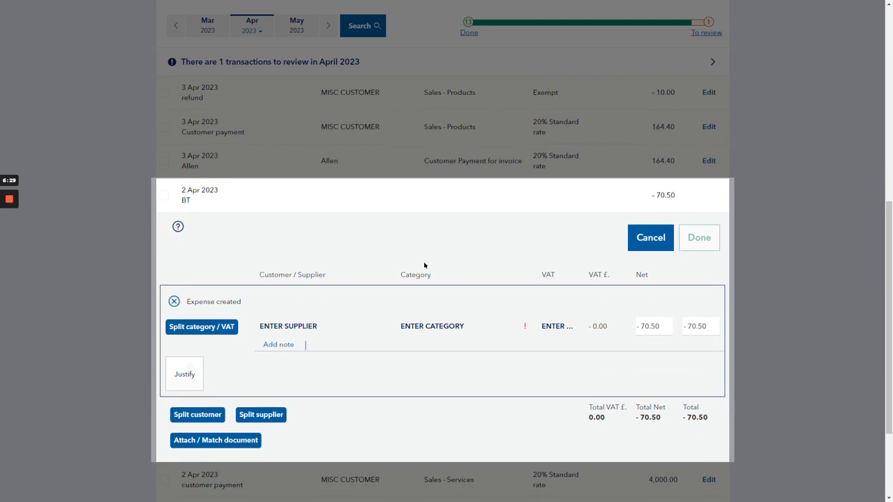
{"action": "left_click", "coordinate": [298, 326]}
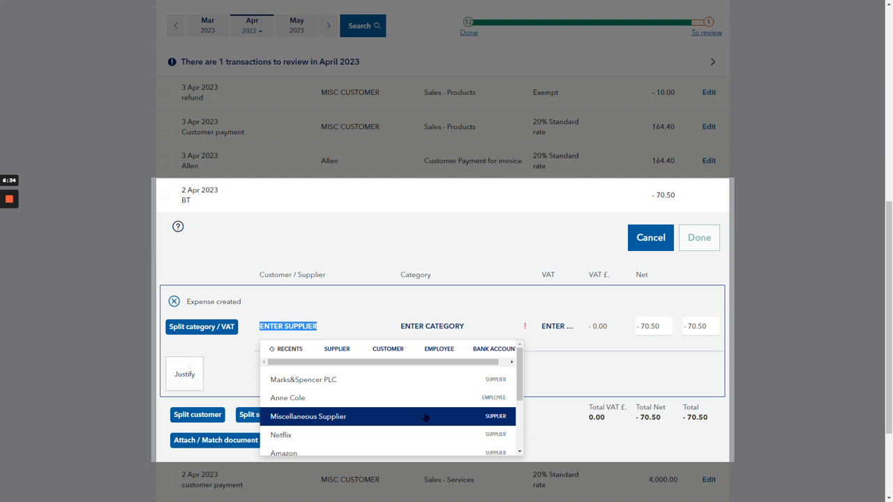
{"action": "type", "text": "brit"}
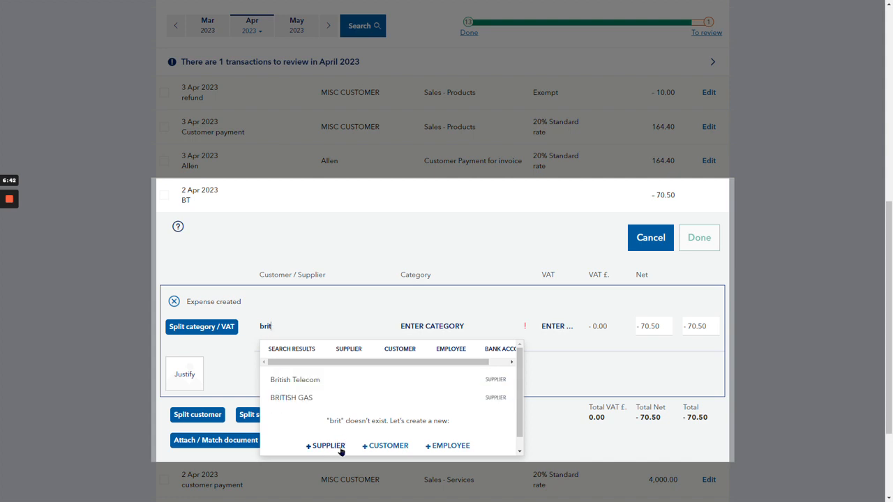
{"action": "left_click", "coordinate": [311, 381]}
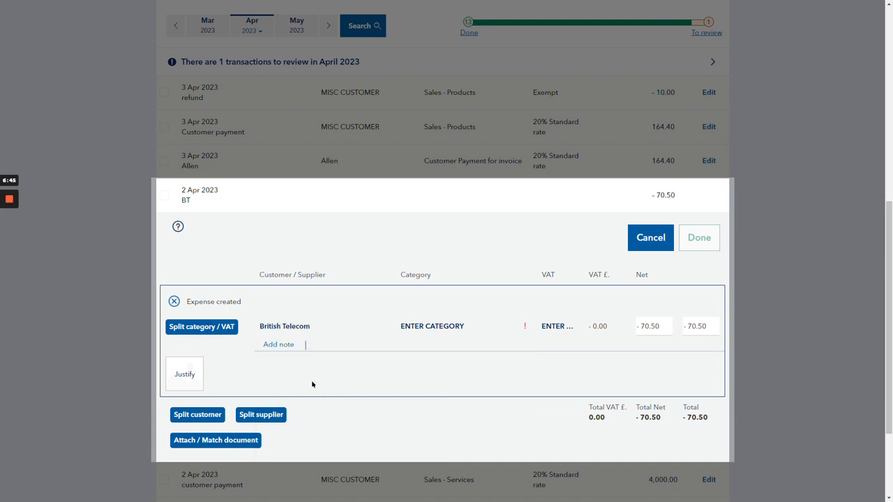
Step: Set the BT expense's category to Telephone under Communication Expenses and its VAT to 20% Standard rate
{"action": "left_click", "coordinate": [436, 326]}
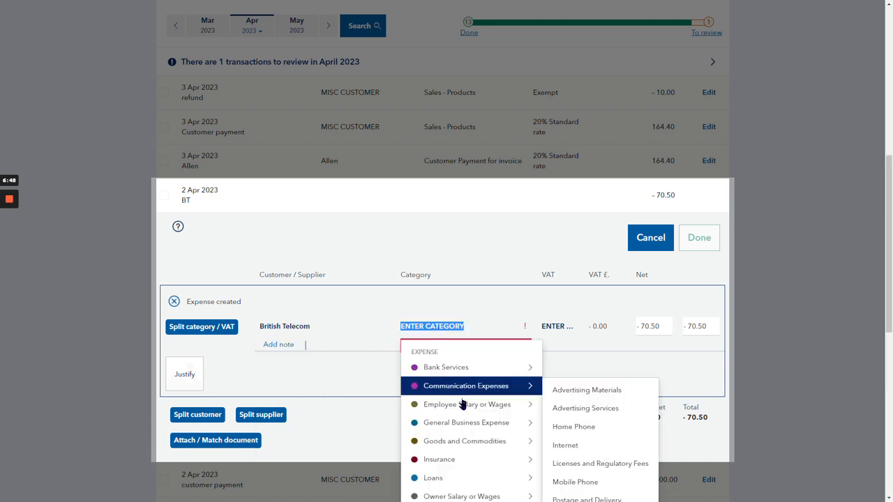
{"action": "mouse_move", "coordinate": [466, 390]}
{"action": "type", "text": "tel"}
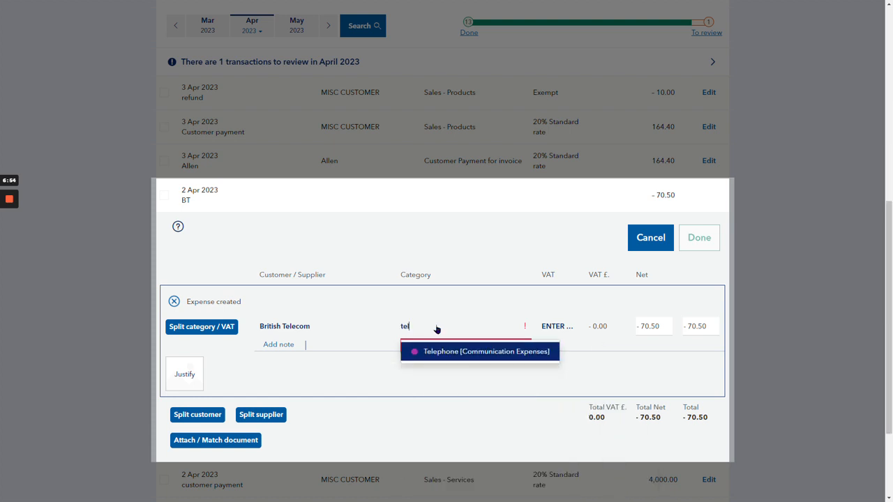
{"action": "type", "text": "e"}
{"action": "left_click", "coordinate": [451, 353]}
{"action": "left_click", "coordinate": [564, 329]}
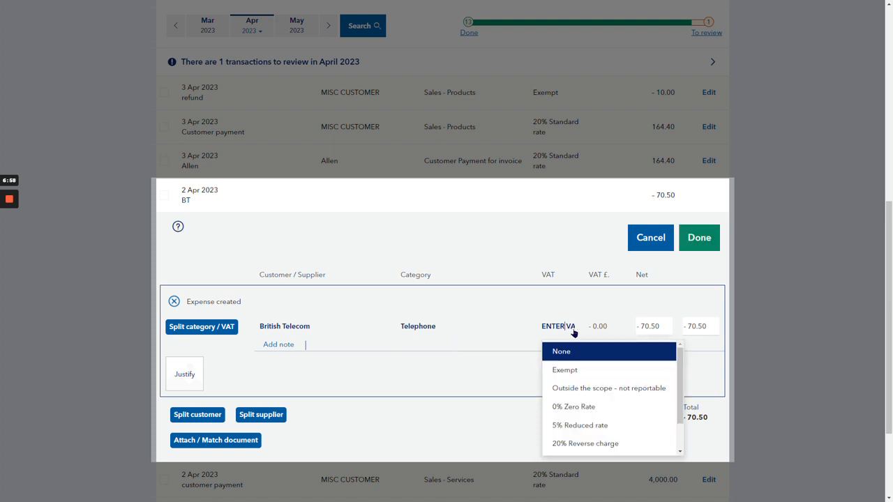
{"action": "scroll", "coordinate": [599, 428], "scroll_direction": "down", "scroll_amount": 1}
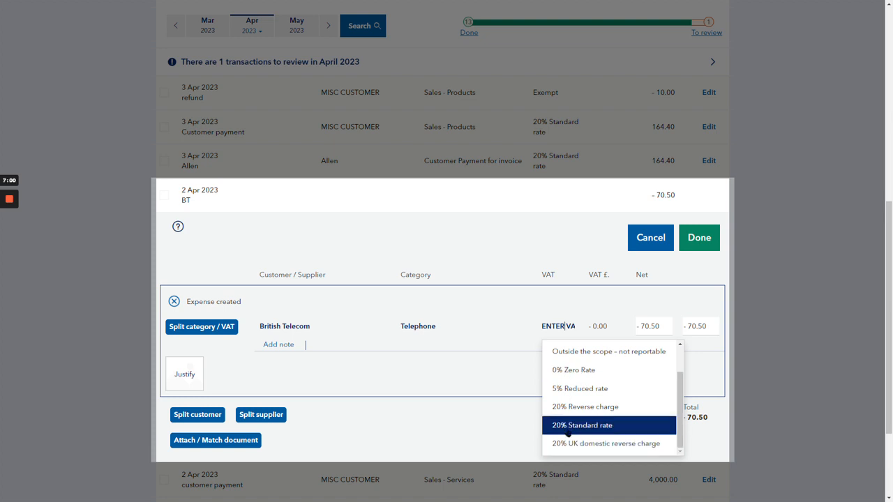
{"action": "left_click", "coordinate": [580, 424]}
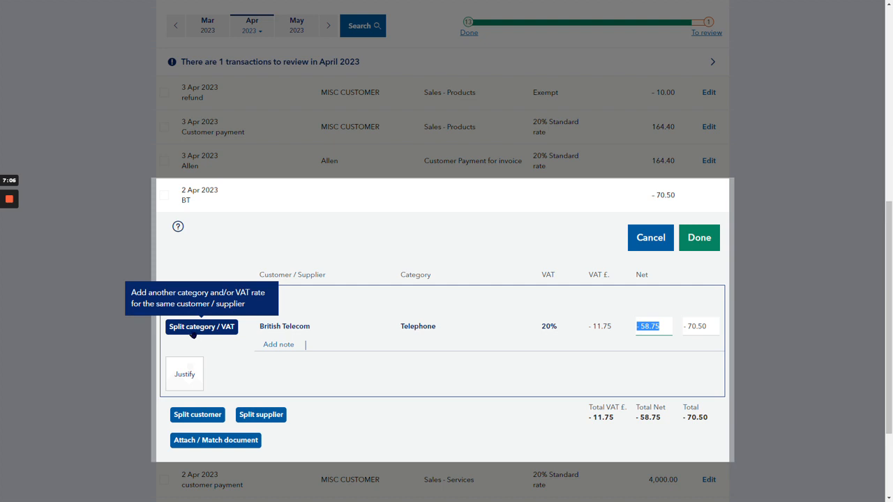
Step: Add a second category/VAT split line to the BT expense and open category customisation for Communication Expenses
{"action": "left_click", "coordinate": [193, 329]}
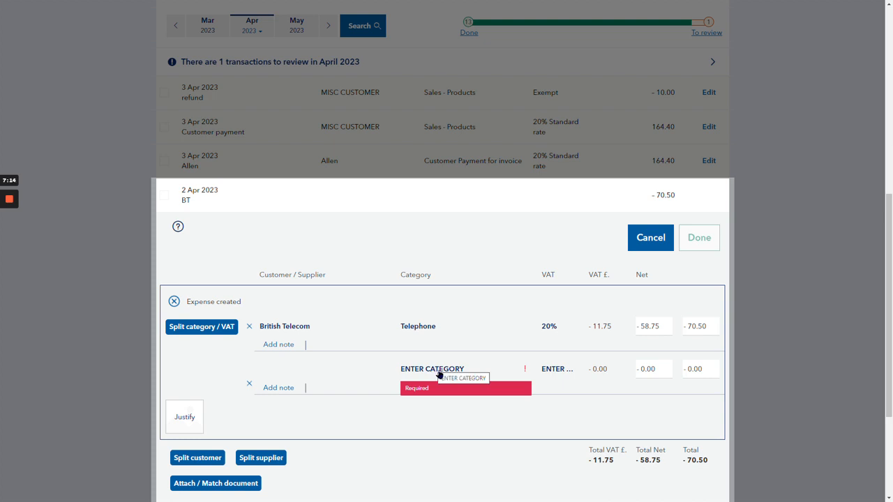
{"action": "left_click", "coordinate": [439, 374]}
{"action": "scroll", "coordinate": [439, 373], "scroll_direction": "down", "scroll_amount": 2}
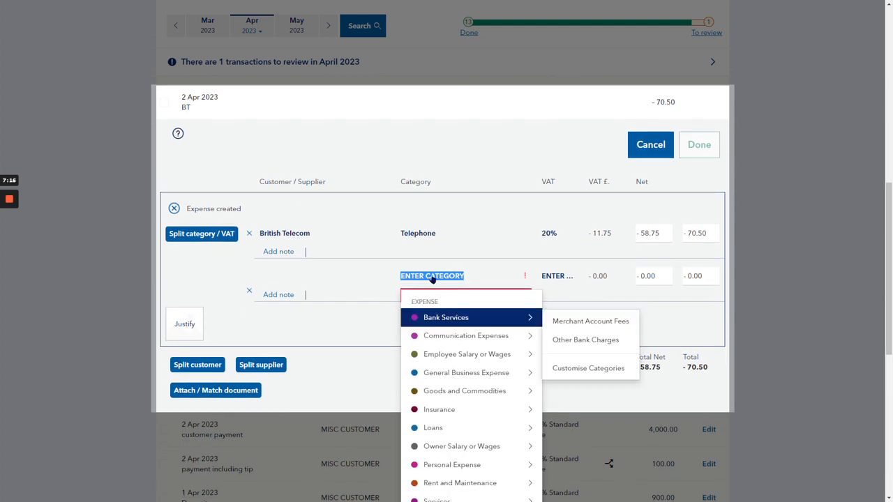
{"action": "scroll", "coordinate": [432, 279], "scroll_direction": "down", "scroll_amount": 1}
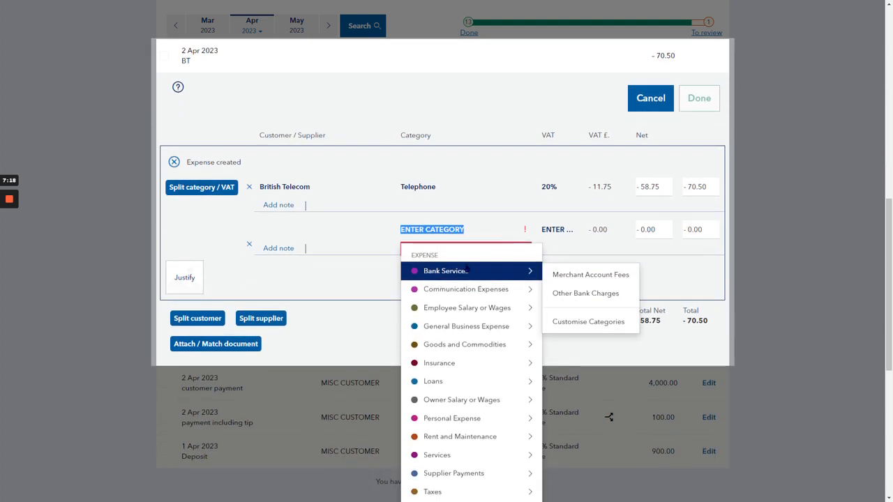
{"action": "mouse_move", "coordinate": [452, 291]}
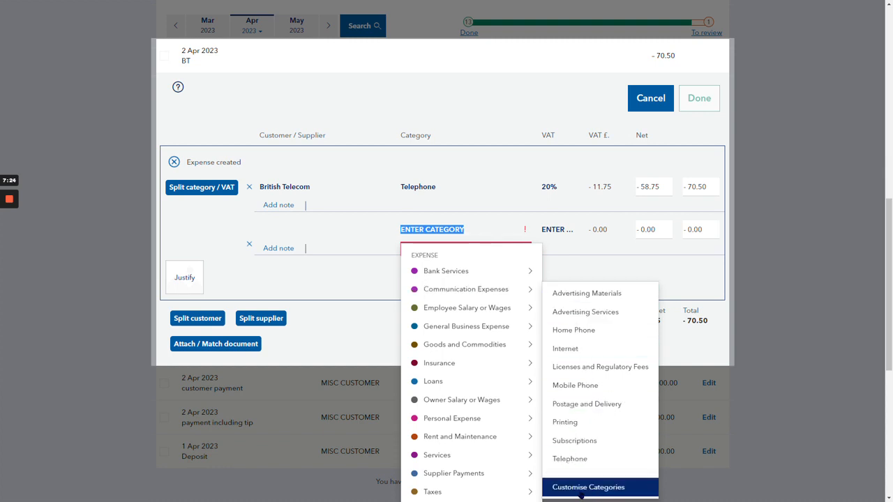
{"action": "left_click", "coordinate": [586, 487]}
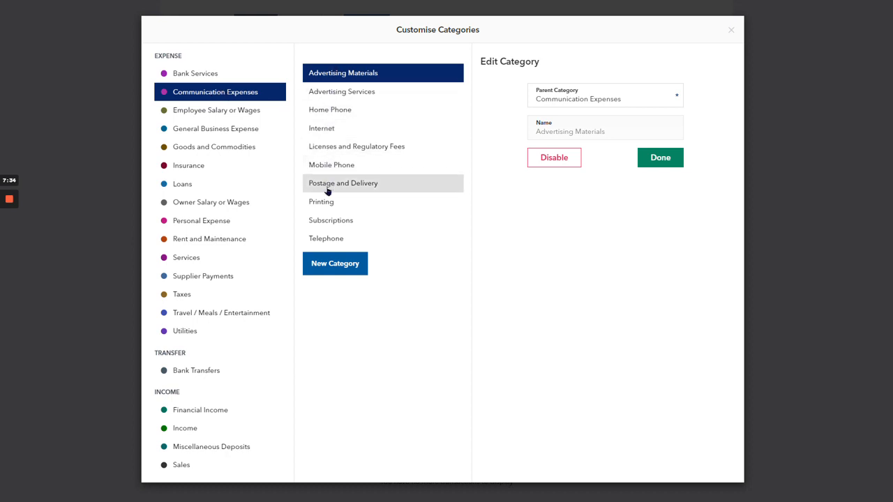
Step: Create a Communication Expenses category named with the person's possessive first name followed by HOME PHONE, and close the category customisation
{"action": "left_click", "coordinate": [335, 265]}
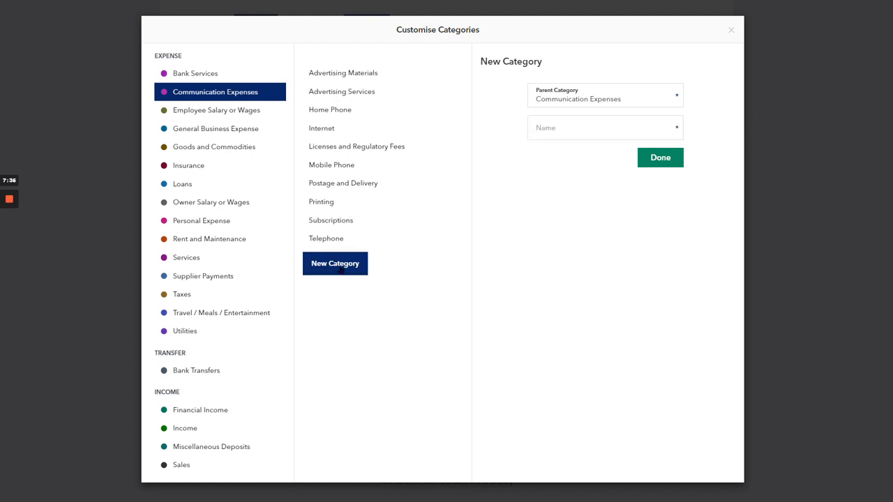
{"action": "left_click", "coordinate": [547, 131]}
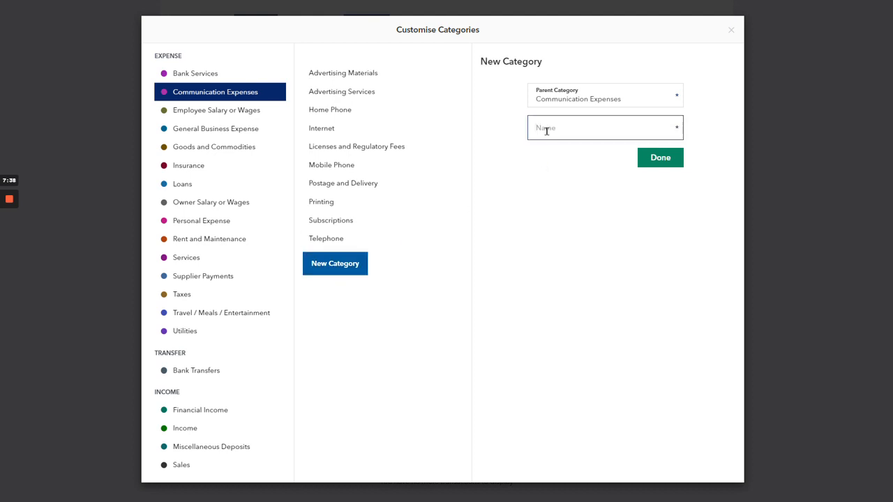
{"action": "type", "text": "EMAIL"}
{"action": "type", "text": "'S"}
{"action": "type", "text": " PHONE"}
{"action": "key", "text": "Left"}
{"action": "key", "text": "Left"}
{"action": "key", "text": "Left"}
{"action": "key", "text": "Left"}
{"action": "key", "text": "Left"}
{"action": "key", "text": "Left"}
{"action": "key", "text": "Left"}
{"action": "key", "text": "BackSpace"}
{"action": "key", "text": "Right"}
{"action": "key", "text": "Right"}
{"action": "type", "text": "HOME"}
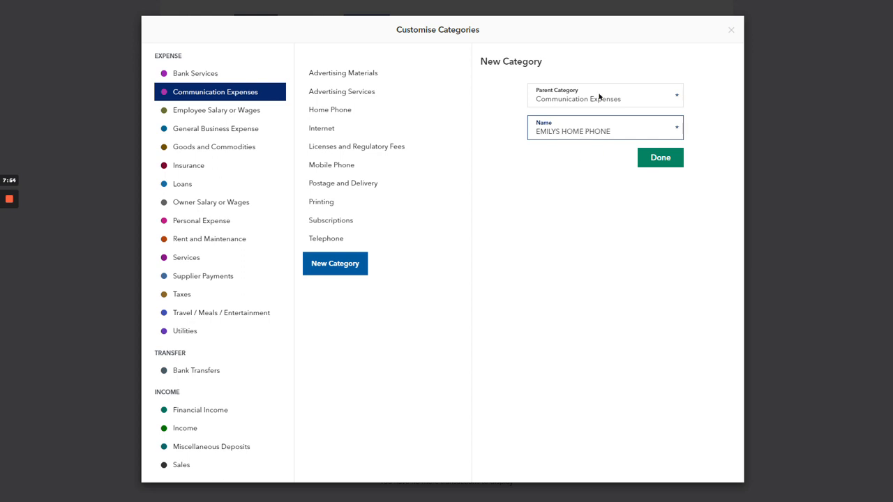
{"action": "left_click", "coordinate": [645, 159]}
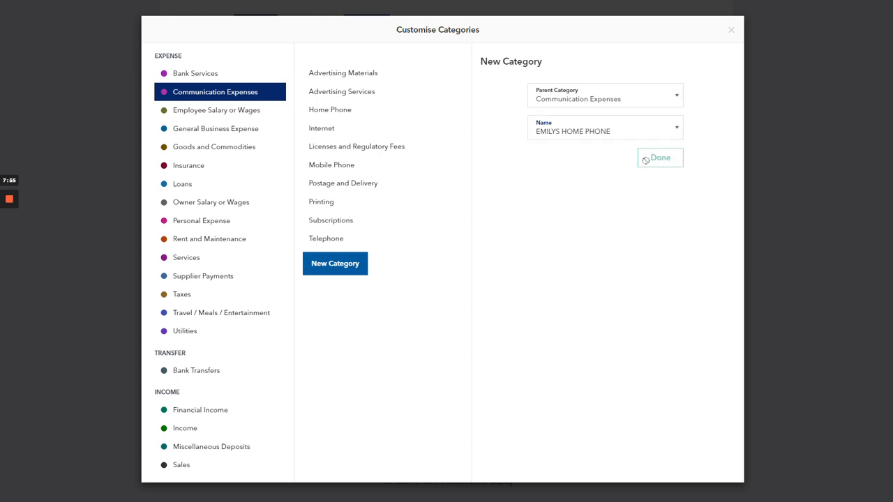
{"action": "left_click", "coordinate": [730, 31]}
Step: Assign the new home phone category to the second split line and set its VAT to Outside the scope – not reportable
{"action": "left_click", "coordinate": [420, 230]}
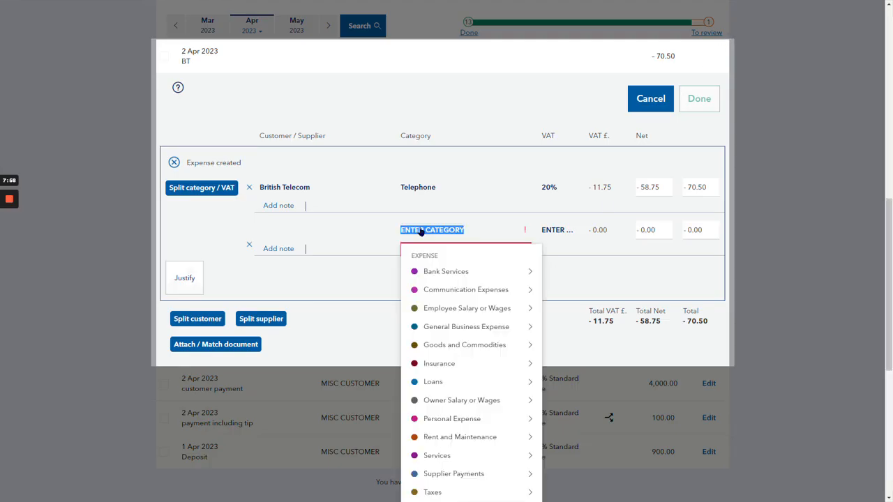
{"action": "type", "text": "emil"}
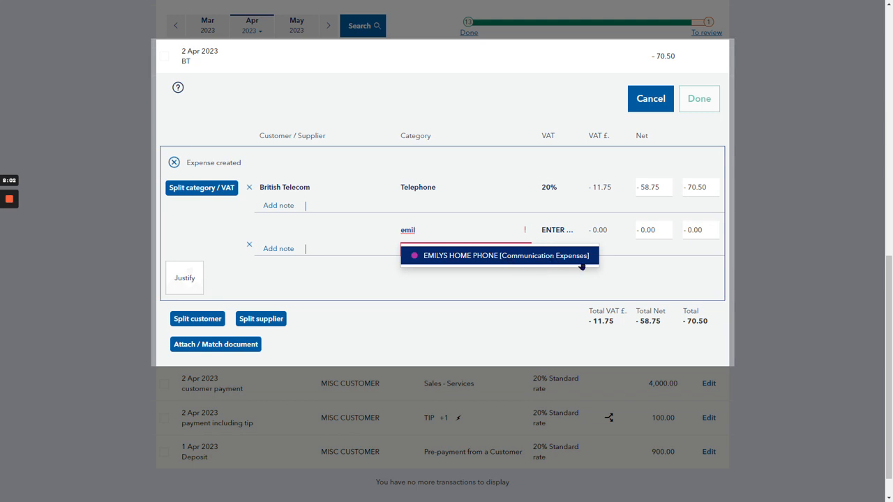
{"action": "left_click", "coordinate": [465, 260]}
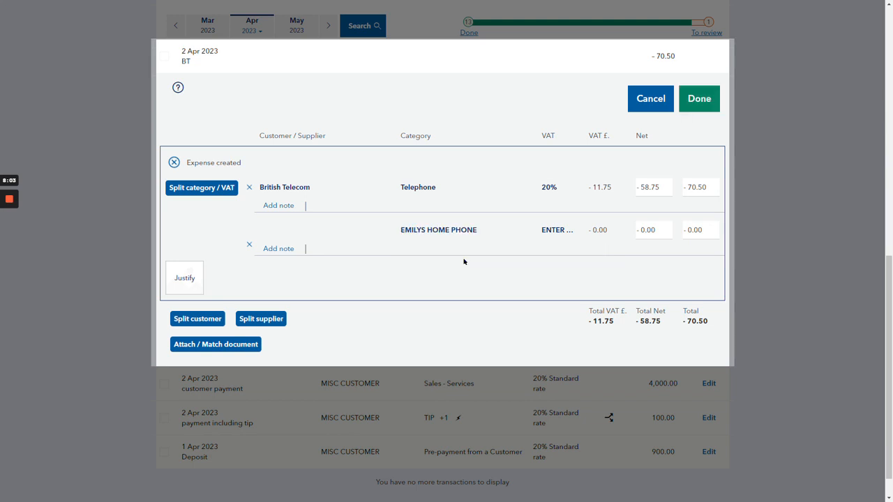
{"action": "left_click", "coordinate": [558, 232]}
{"action": "left_click", "coordinate": [590, 300]}
Step: Split the BT payment evenly by setting the total of both the home phone line and the Telephone line to 35.25
{"action": "left_click", "coordinate": [700, 230]}
{"action": "type", "text": "35.25"}
{"action": "key", "text": "Tab"}
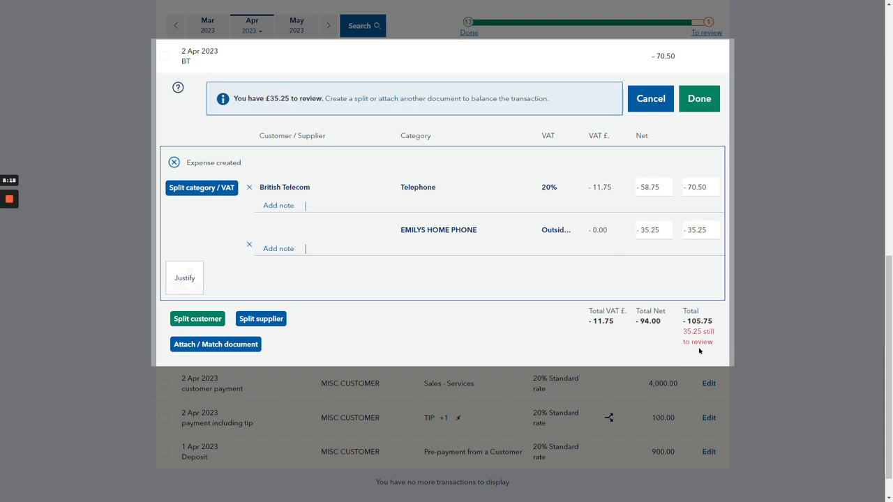
{"action": "left_click", "coordinate": [710, 186]}
{"action": "type", "text": "35.25"}
{"action": "left_click", "coordinate": [472, 301]}
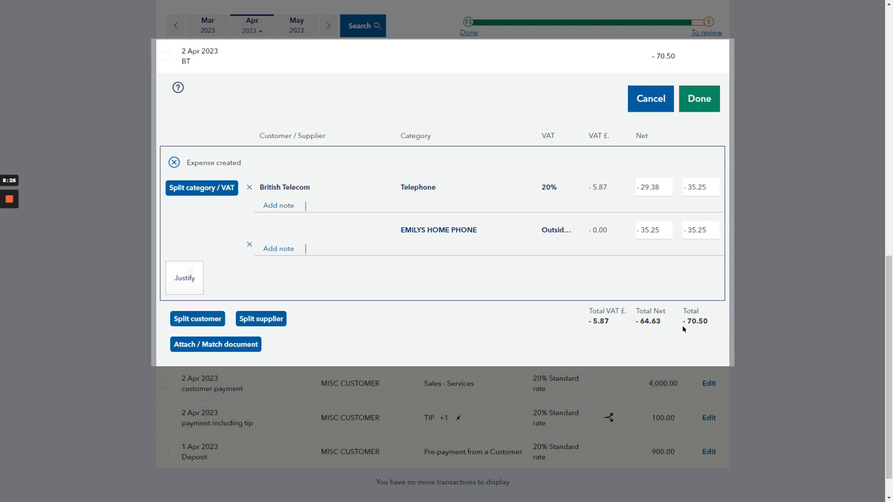
{"action": "left_click_drag", "start_coordinate": [710, 325], "coordinate": [683, 323]}
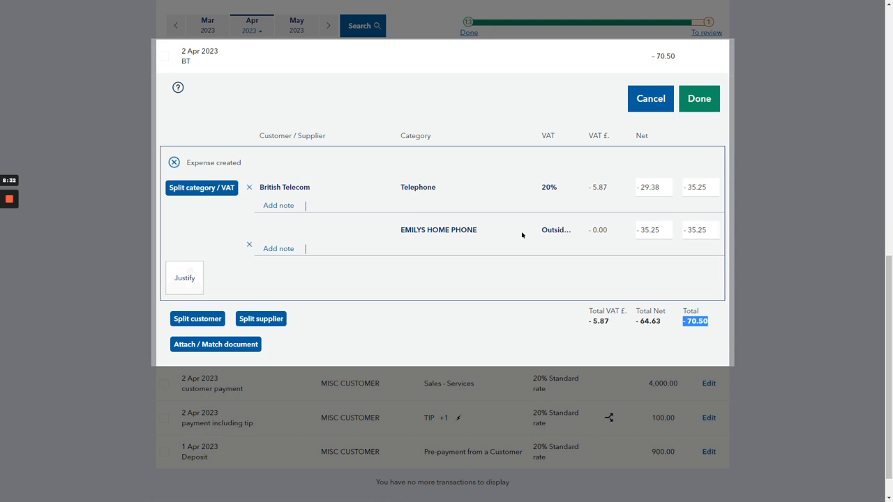
Step: Attach the BT_APR_70.50 bill as justification for the BT expense, finish editing, and confirm the transaction
{"action": "left_click", "coordinate": [195, 286]}
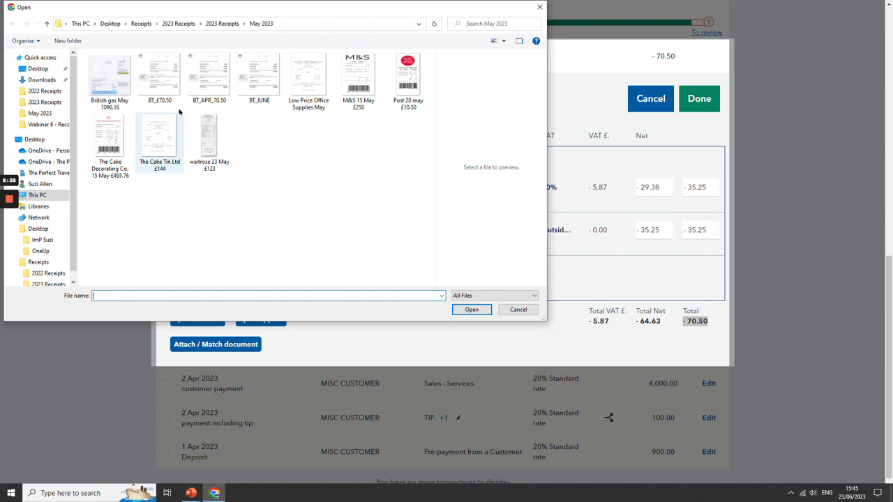
{"action": "left_click", "coordinate": [210, 76]}
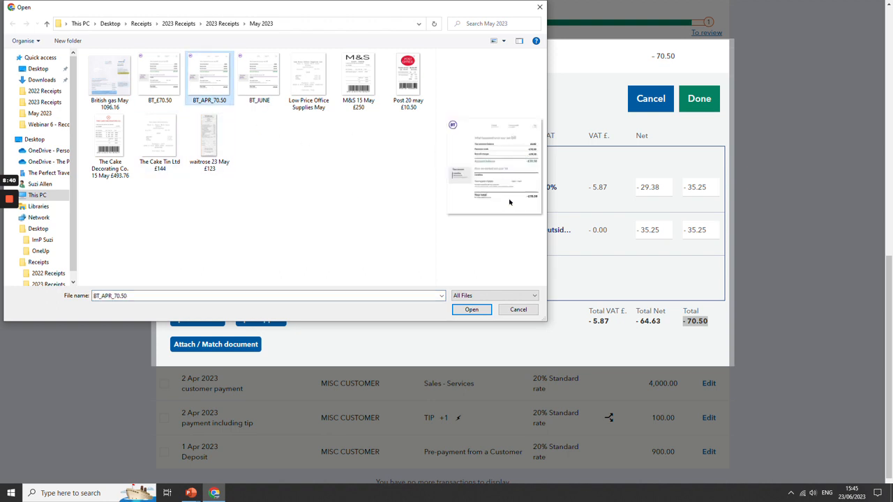
{"action": "left_click", "coordinate": [475, 312]}
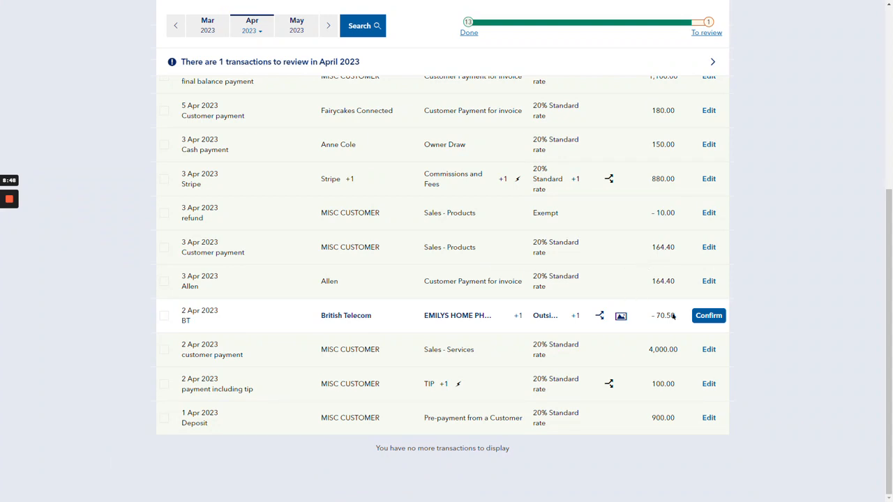
{"action": "left_click", "coordinate": [706, 316]}
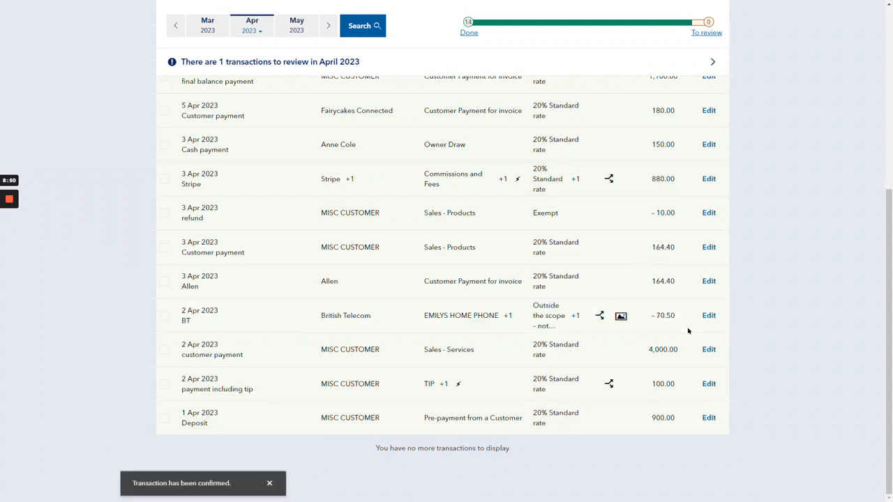
Step: Review the confirmed BT transaction's split details, close them, and reopen the transaction in edit mode to check the attached bill
{"action": "left_click", "coordinate": [657, 315]}
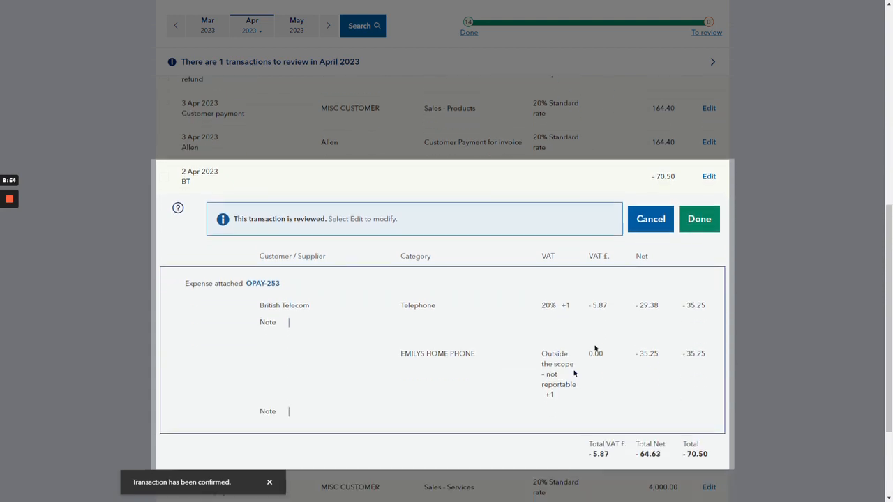
{"action": "left_click", "coordinate": [663, 223]}
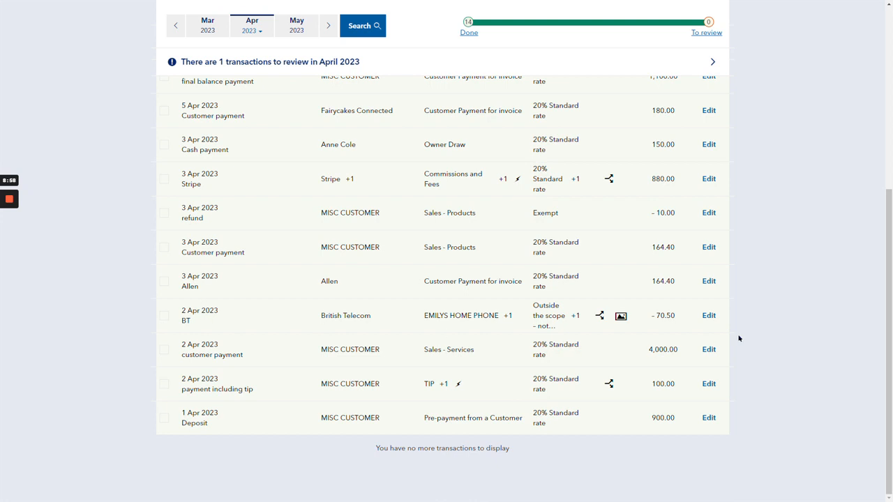
{"action": "left_click", "coordinate": [708, 315]}
{"action": "scroll", "coordinate": [502, 367], "scroll_direction": "down", "scroll_amount": 2}
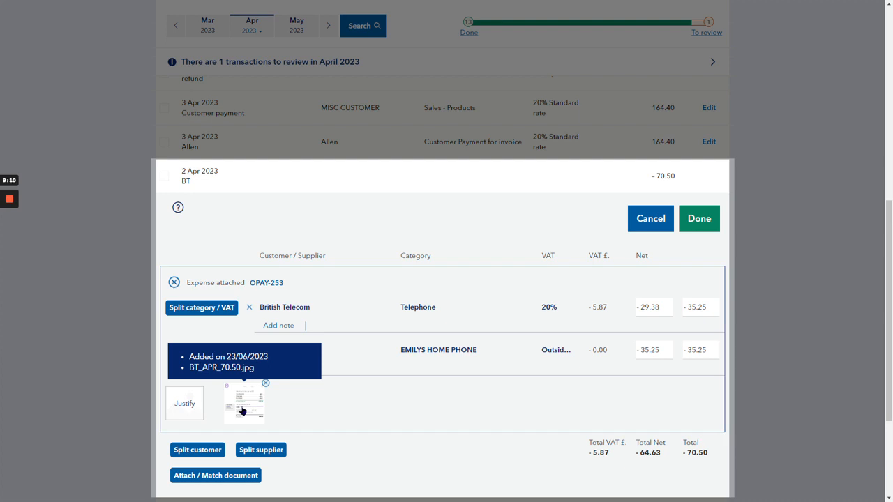
Step: Finish and confirm the edit of the BT transaction, and show the bank transactions for May 2023
{"action": "left_click", "coordinate": [700, 227]}
{"action": "left_click", "coordinate": [709, 315]}
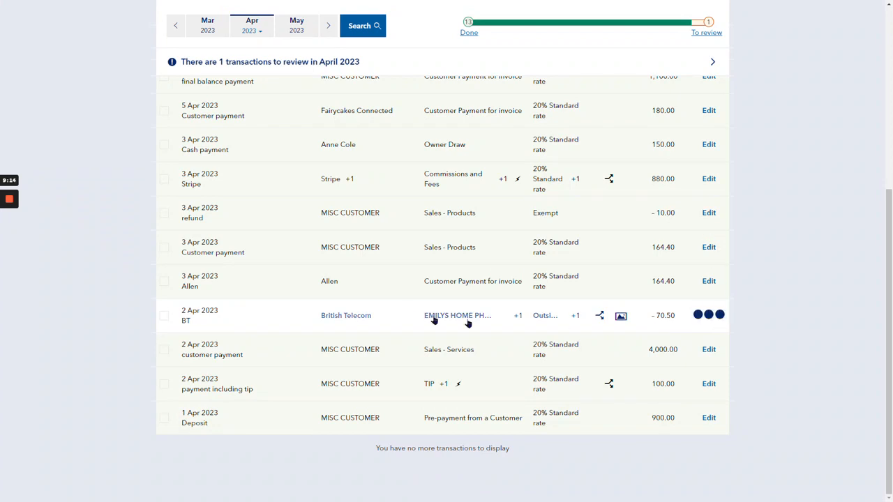
{"action": "scroll", "coordinate": [390, 310], "scroll_direction": "up", "scroll_amount": 2}
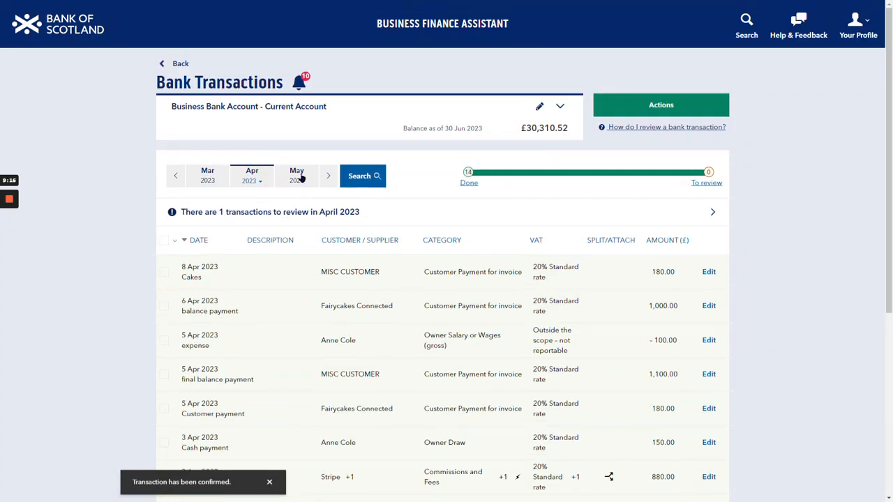
{"action": "left_click", "coordinate": [297, 175]}
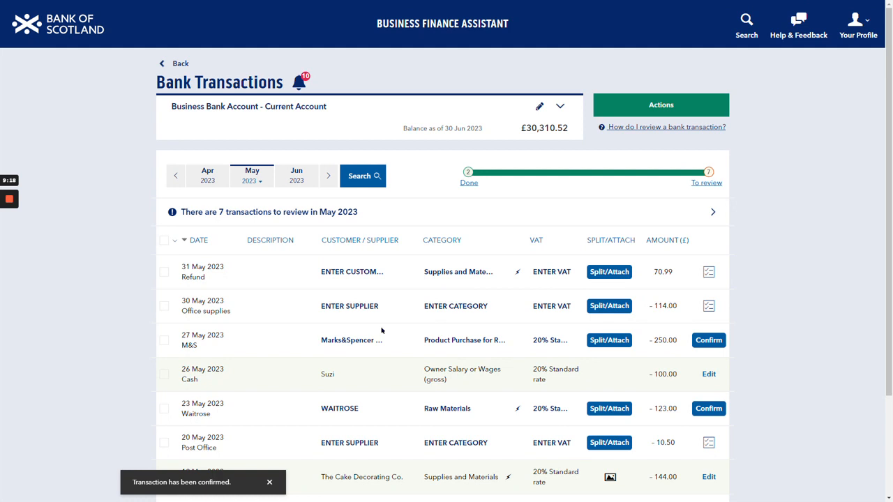
{"action": "mouse_move", "coordinate": [517, 272]}
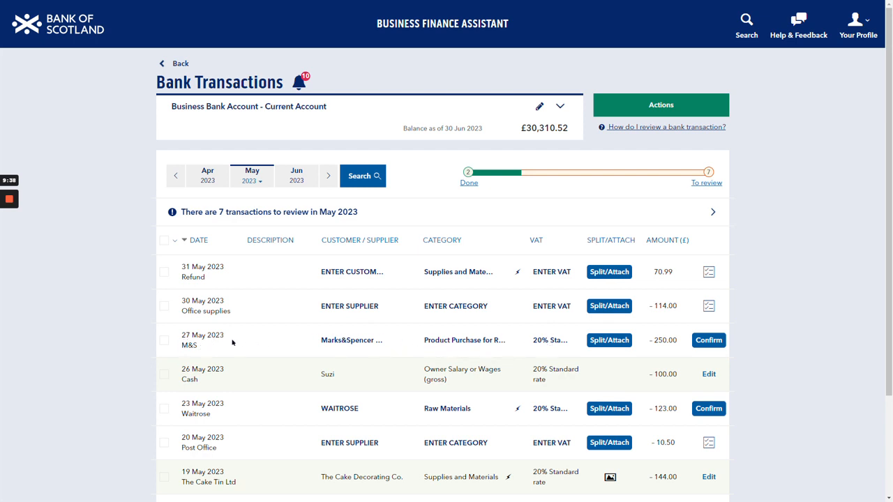
Step: Clear the details assigned to the 27 May M&S transaction
{"action": "left_click", "coordinate": [164, 341]}
{"action": "left_click", "coordinate": [677, 108]}
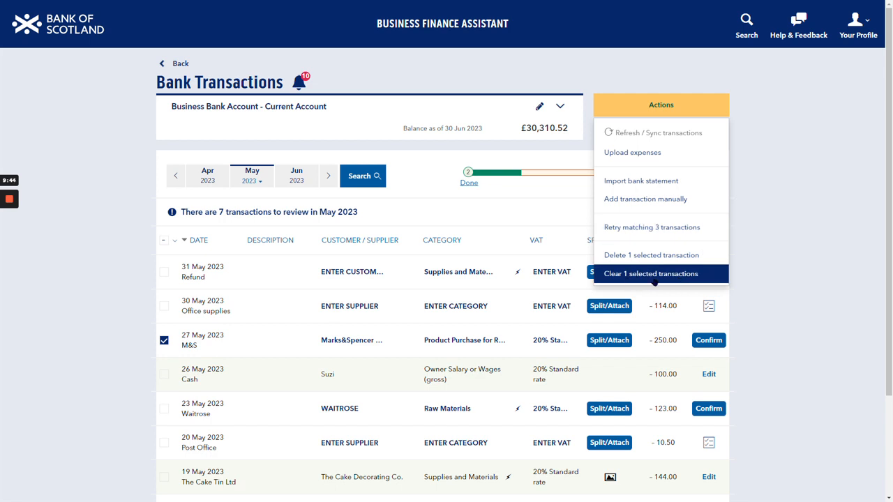
{"action": "left_click", "coordinate": [641, 278]}
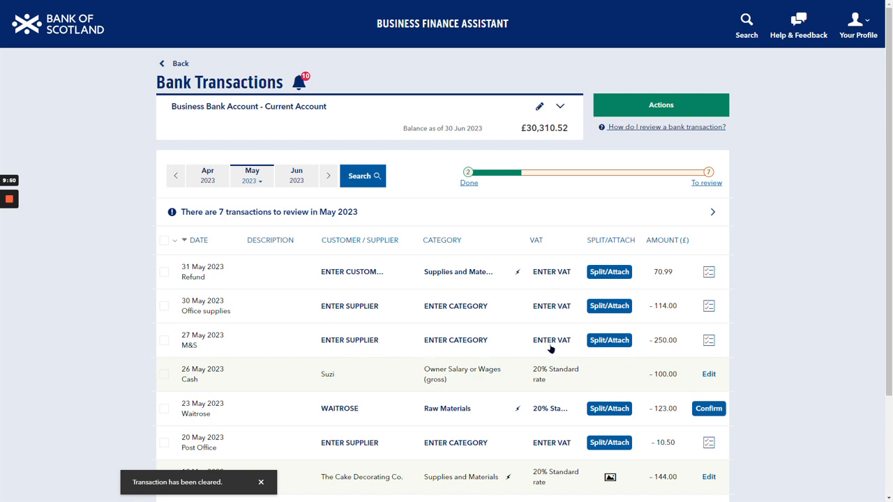
Step: Assign the 27 May M&S transaction to supplier Marks&Spencer PLC with the Goods and Commodities category Product Purchase for Resale
{"action": "left_click", "coordinate": [349, 342]}
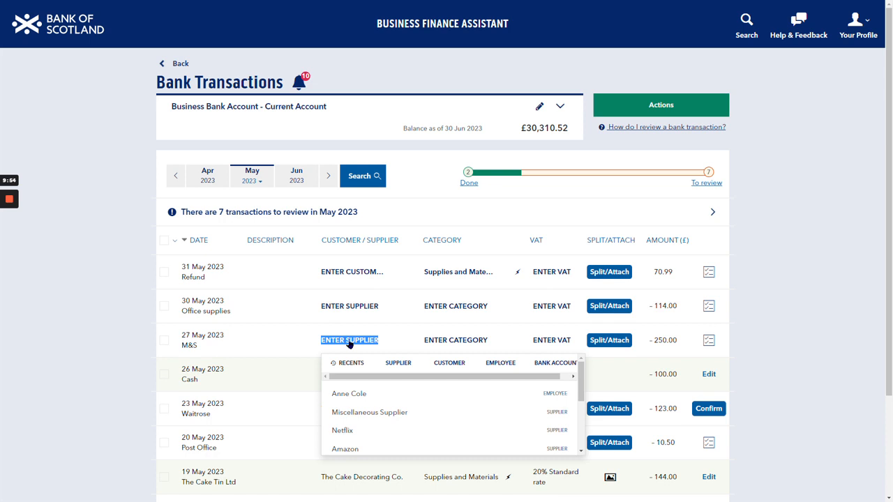
{"action": "type", "text": "mark"}
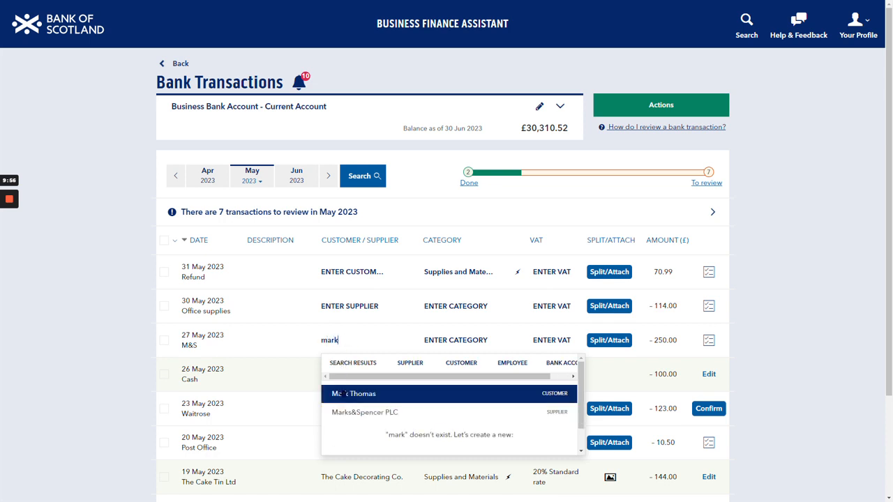
{"action": "left_click", "coordinate": [371, 415]}
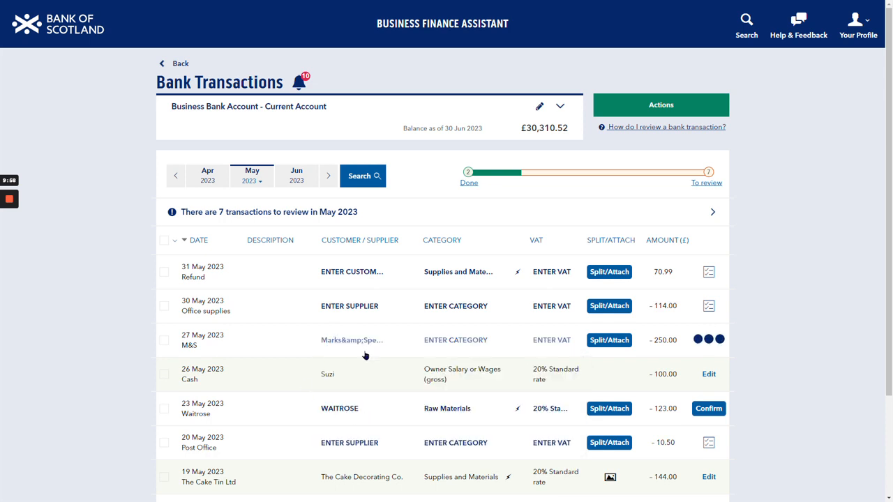
{"action": "left_click", "coordinate": [459, 345]}
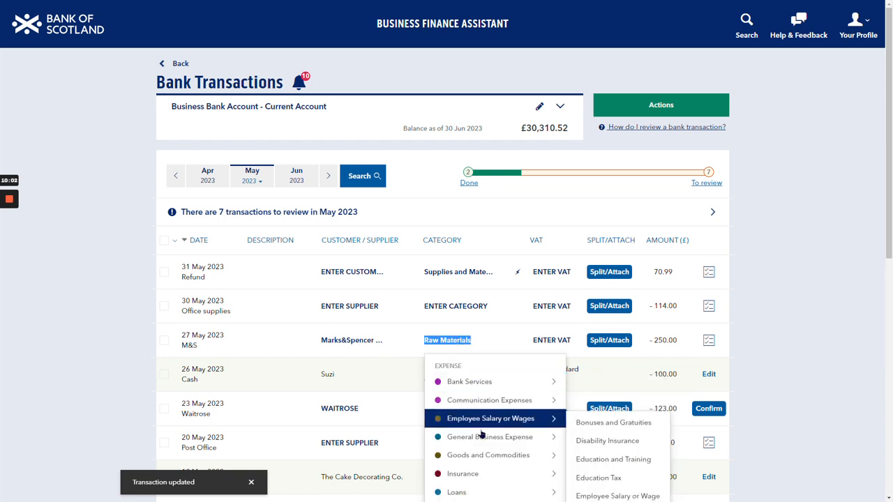
{"action": "mouse_move", "coordinate": [489, 441]}
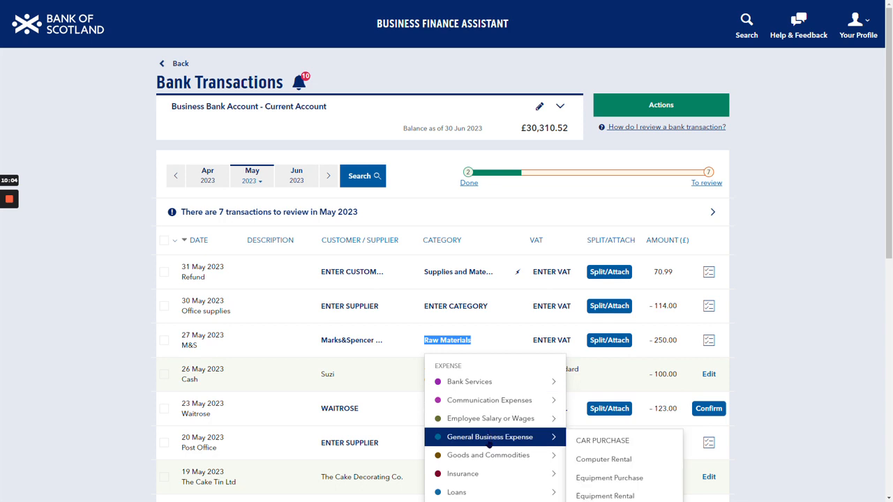
{"action": "scroll", "coordinate": [491, 452], "scroll_direction": "down", "scroll_amount": 1}
{"action": "mouse_move", "coordinate": [511, 415]}
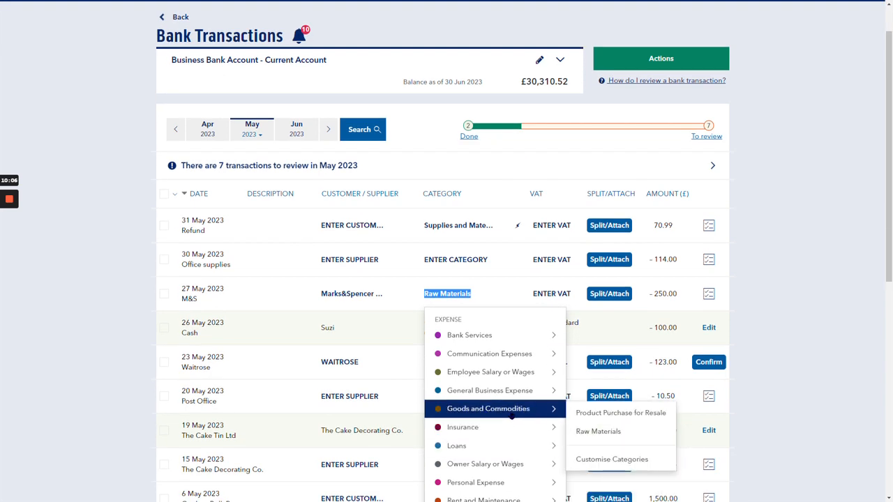
{"action": "left_click", "coordinate": [609, 417]}
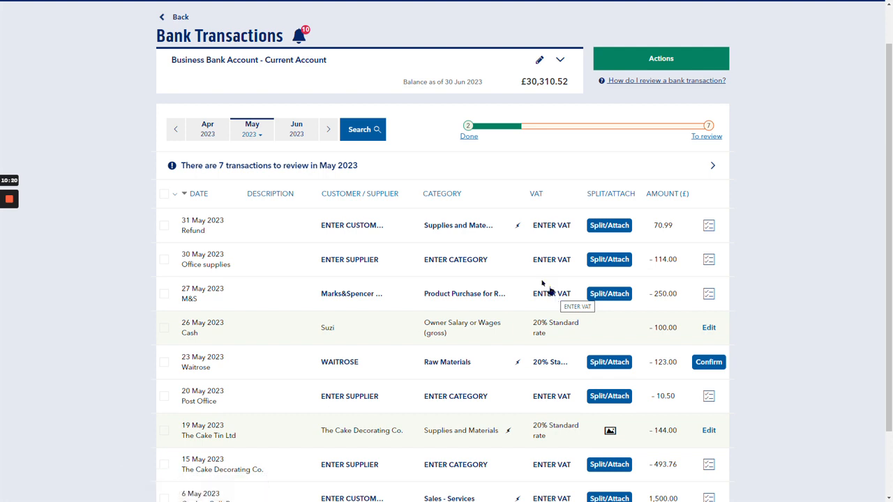
Step: Select all transactions without VAT, excluding Refund and Cardnet Bulk Payment, and set their VAT to 20% Standard rate in bulk
{"action": "left_click", "coordinate": [175, 196]}
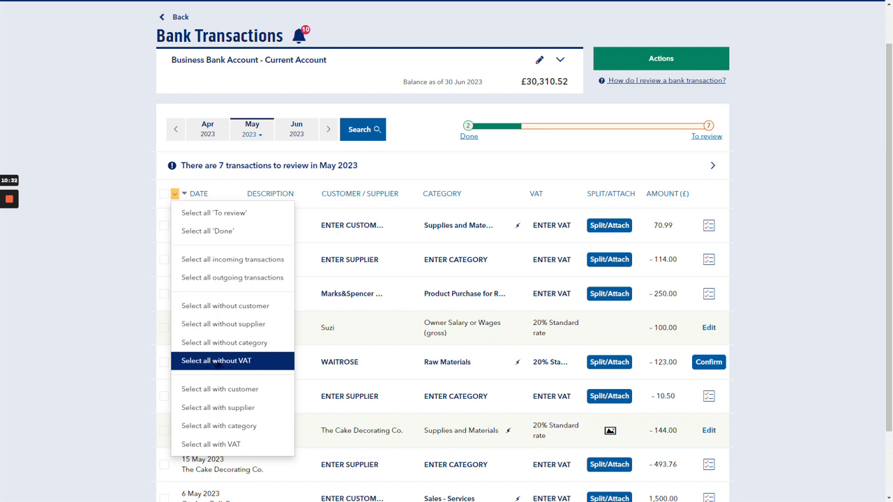
{"action": "left_click", "coordinate": [216, 362]}
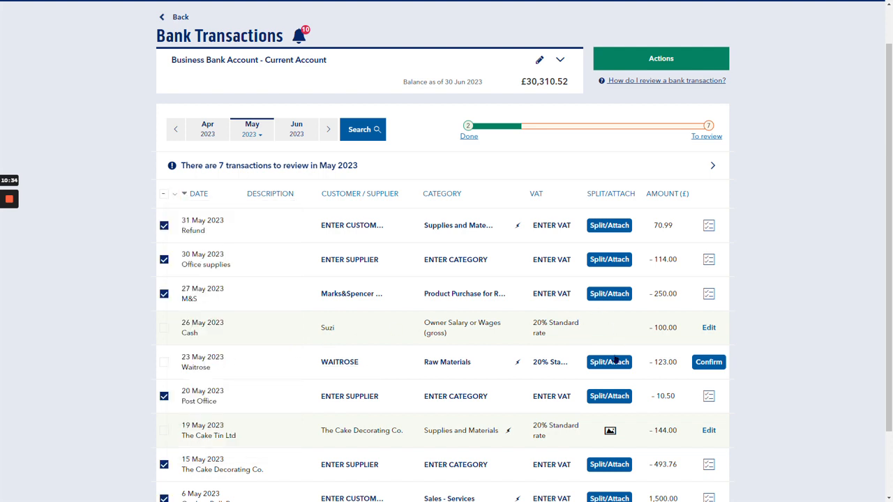
{"action": "scroll", "coordinate": [433, 233], "scroll_direction": "down", "scroll_amount": 1}
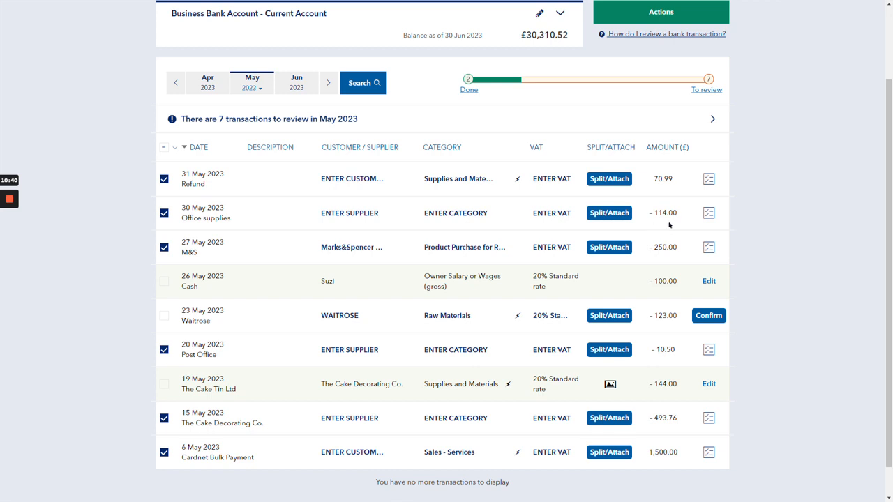
{"action": "left_click", "coordinate": [164, 180]}
{"action": "left_click", "coordinate": [164, 453]}
{"action": "left_click", "coordinate": [564, 215]}
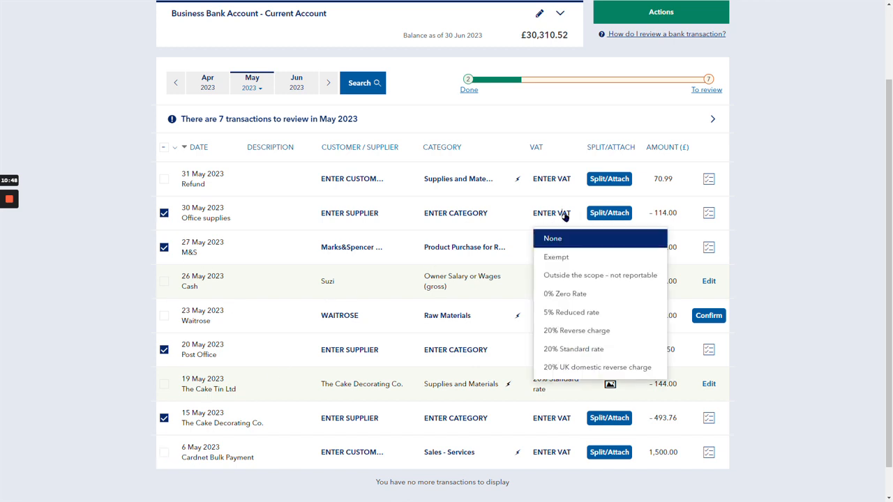
{"action": "left_click", "coordinate": [606, 350]}
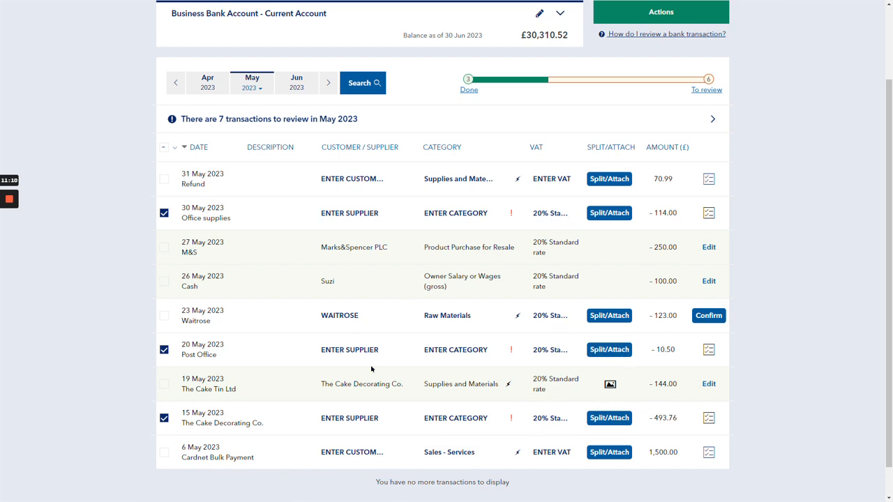
Step: Look at the supplier choices for the 30 May Office supplies transaction, close them, and deselect all transactions
{"action": "left_click", "coordinate": [360, 216]}
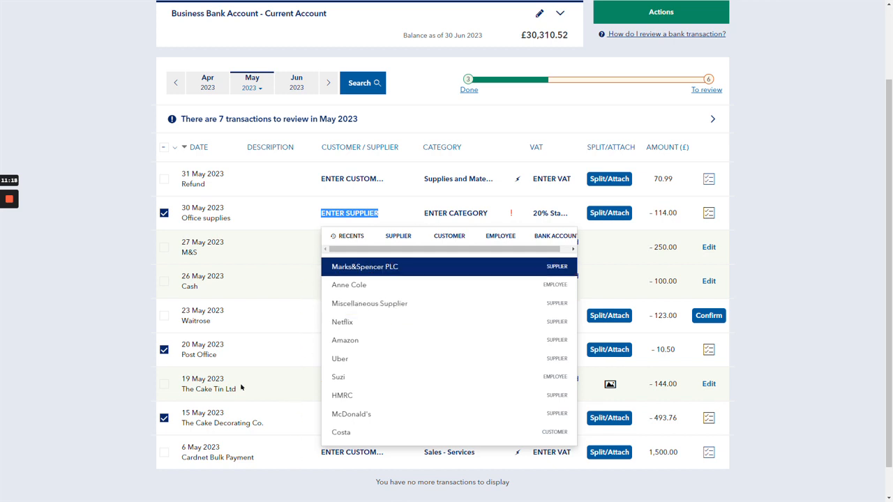
{"action": "left_click", "coordinate": [81, 331]}
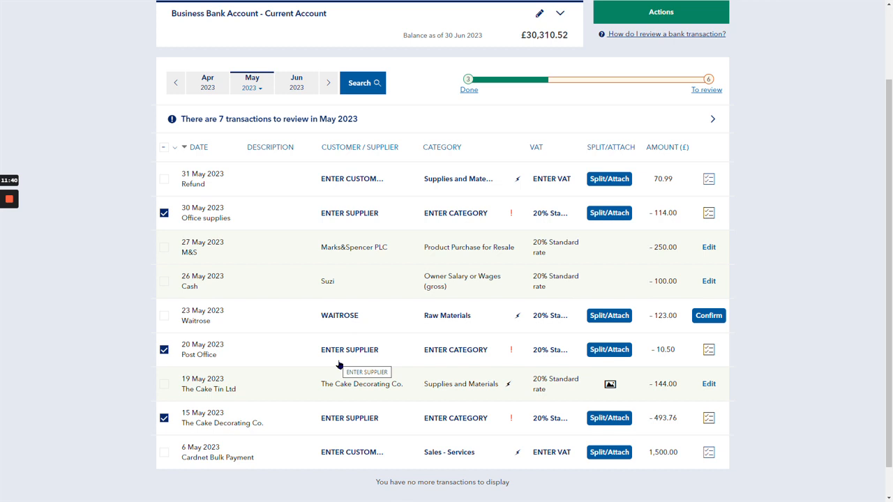
{"action": "scroll", "coordinate": [779, 285], "scroll_direction": "up", "scroll_amount": 2}
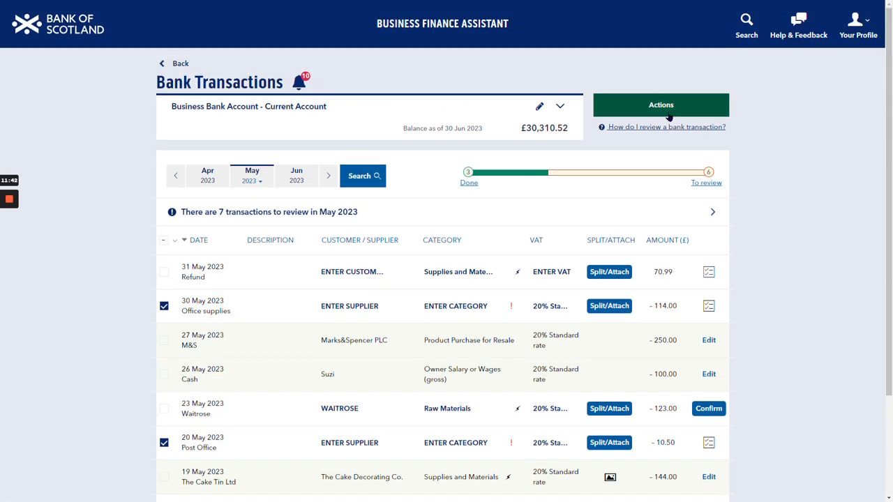
{"action": "left_click", "coordinate": [165, 239]}
{"action": "left_click", "coordinate": [165, 240]}
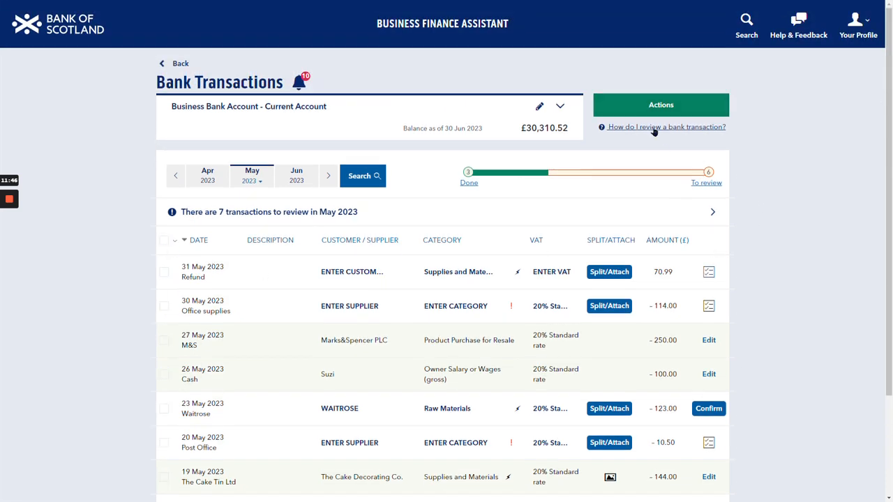
Step: Upload the receipts Low Price Office Supplies May, waitrose 23 May £123, Post 20 may £10.50 and The Cake Decorating Co. 15 May £493.76 as expenses
{"action": "left_click", "coordinate": [664, 108]}
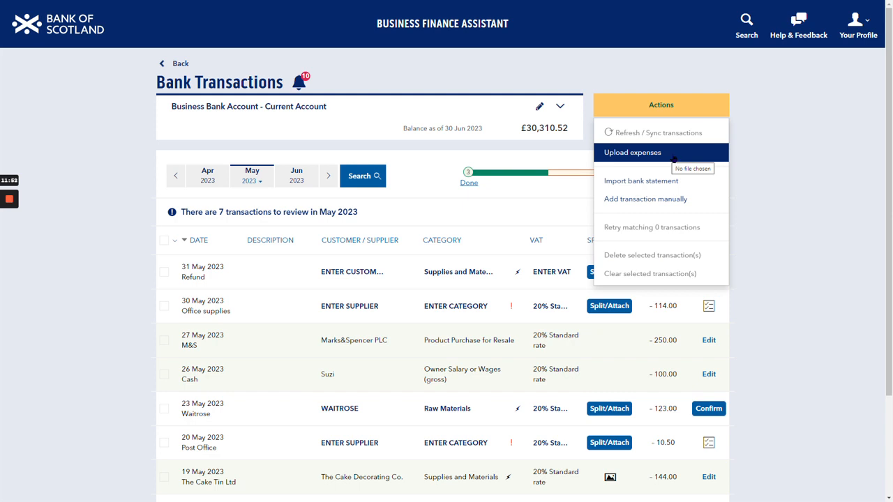
{"action": "left_click", "coordinate": [674, 158]}
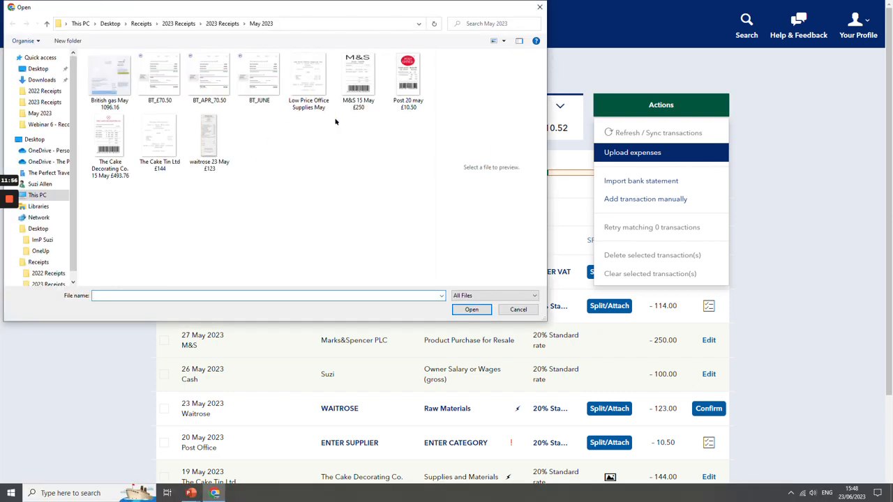
{"action": "left_click", "coordinate": [311, 93]}
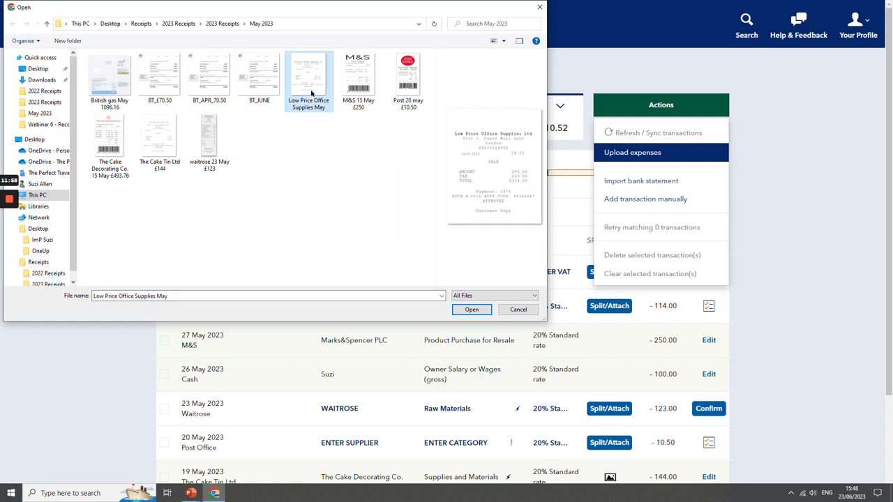
{"action": "left_click", "coordinate": [210, 152], "text": "ctrl"}
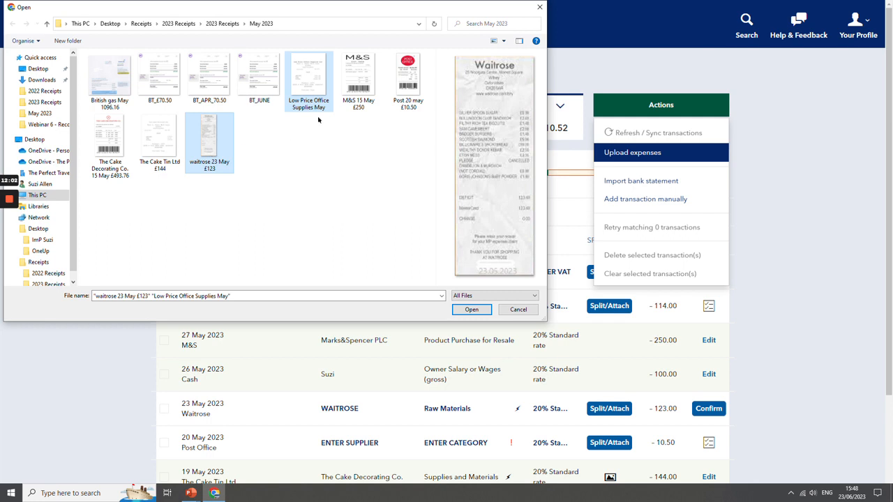
{"action": "left_click", "coordinate": [411, 82], "text": "ctrl"}
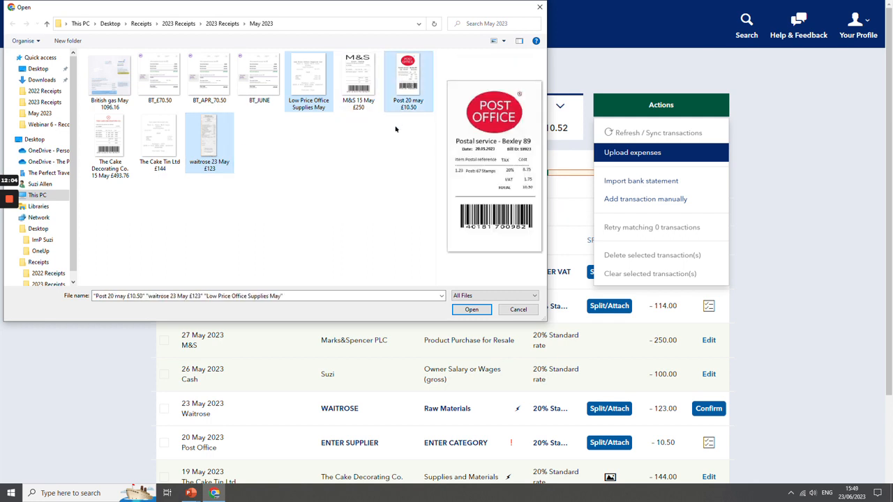
{"action": "left_click", "coordinate": [110, 143], "text": "ctrl"}
{"action": "left_click", "coordinate": [471, 310]}
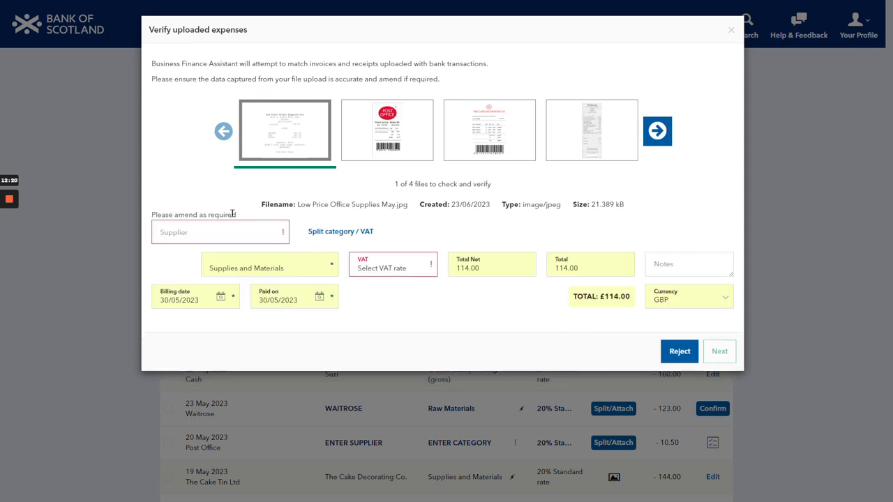
Step: Set the supplier of the uploaded Low Price Office Supplies May receipt to Low Cost Office Supplies
{"action": "left_click", "coordinate": [211, 232]}
{"action": "left_click", "coordinate": [217, 235]}
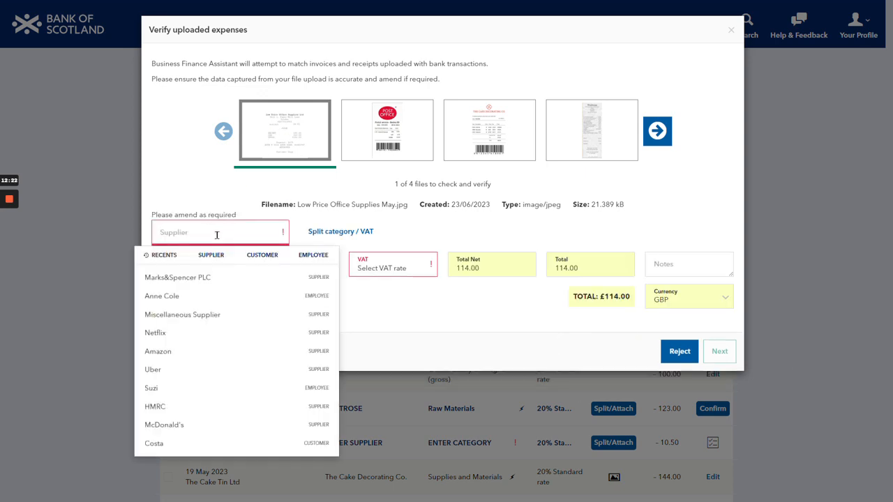
{"action": "type", "text": "Low"}
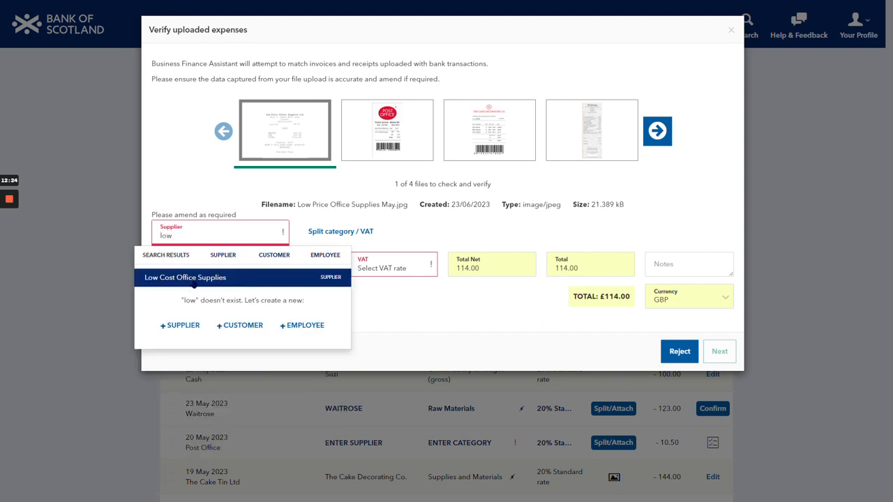
{"action": "left_click", "coordinate": [200, 275]}
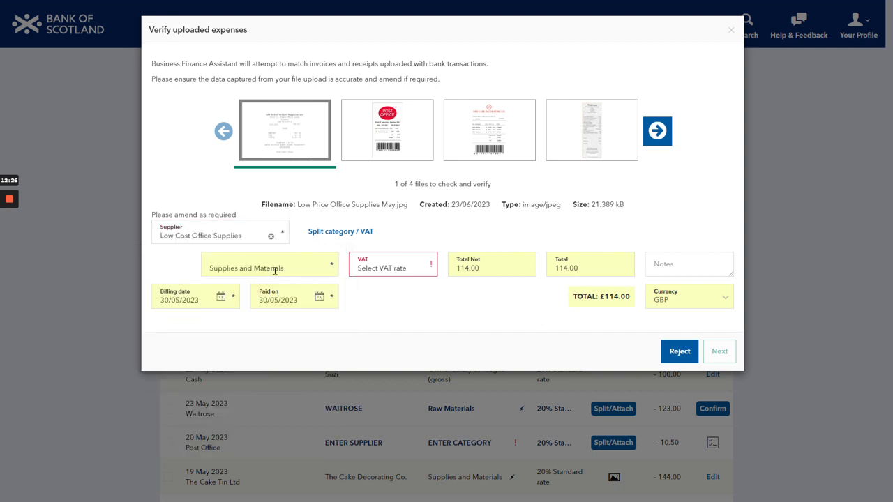
Step: Set the office supplies receipt's category to Office Expenses and its VAT to 20%, and proceed to the Post Office receipt
{"action": "left_click", "coordinate": [304, 270]}
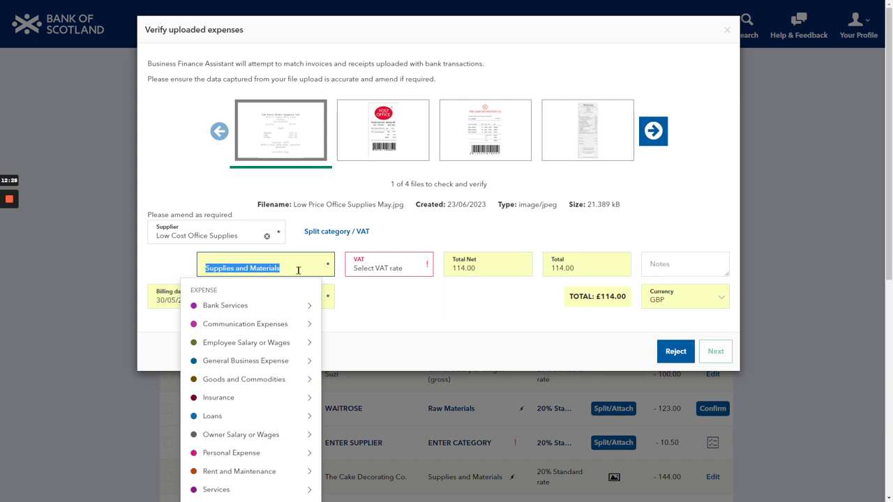
{"action": "mouse_move", "coordinate": [293, 362]}
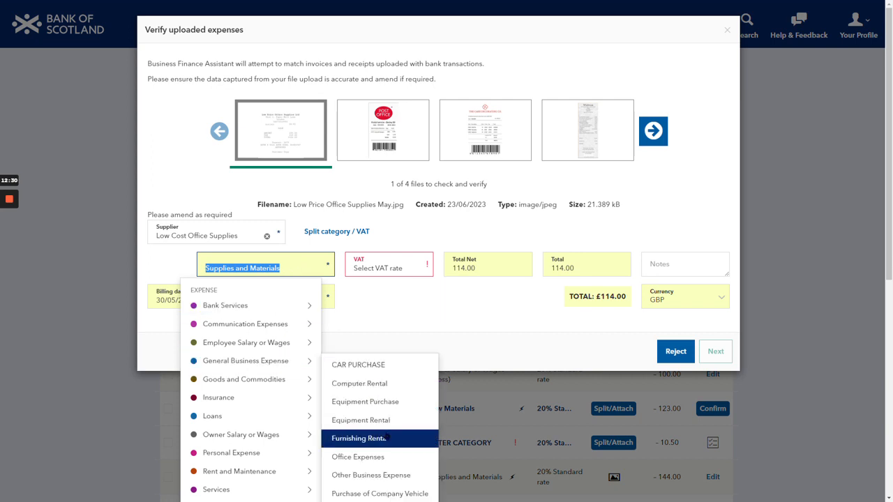
{"action": "left_click", "coordinate": [383, 457]}
{"action": "left_click", "coordinate": [412, 266]}
{"action": "left_click", "coordinate": [408, 391]}
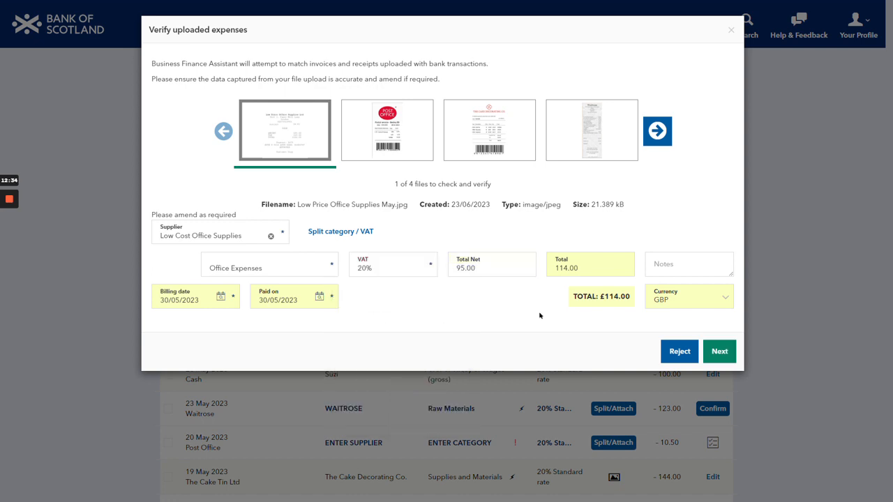
{"action": "left_click", "coordinate": [719, 351]}
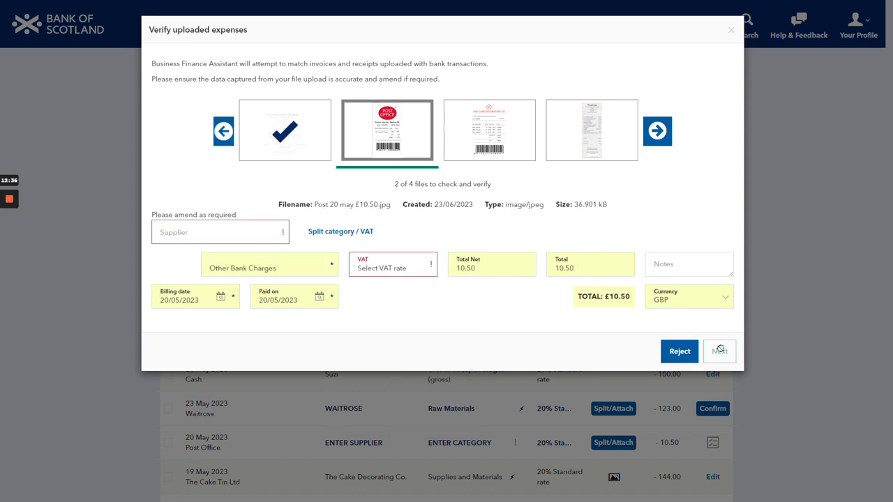
Step: Revisit the office supplies receipt, return to the Post Office receipt, and set its supplier to Post Office
{"action": "left_click", "coordinate": [223, 131]}
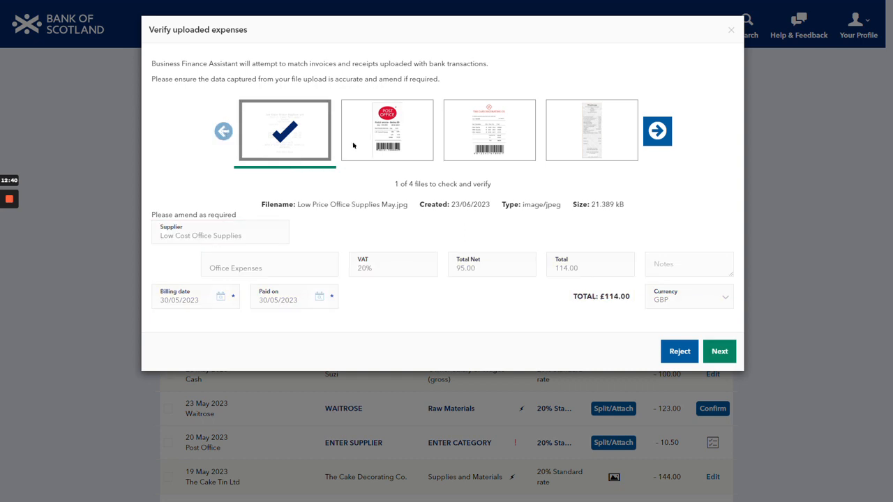
{"action": "left_click", "coordinate": [710, 351]}
{"action": "left_click", "coordinate": [237, 235]}
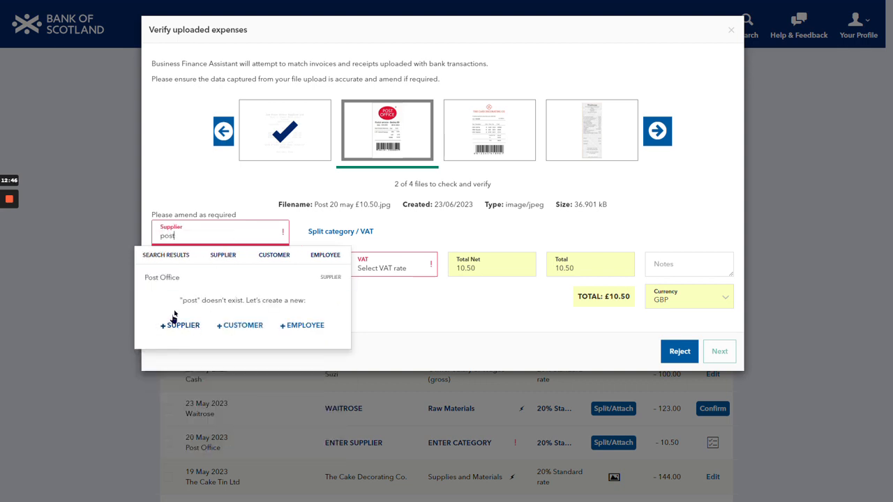
{"action": "left_click", "coordinate": [171, 278]}
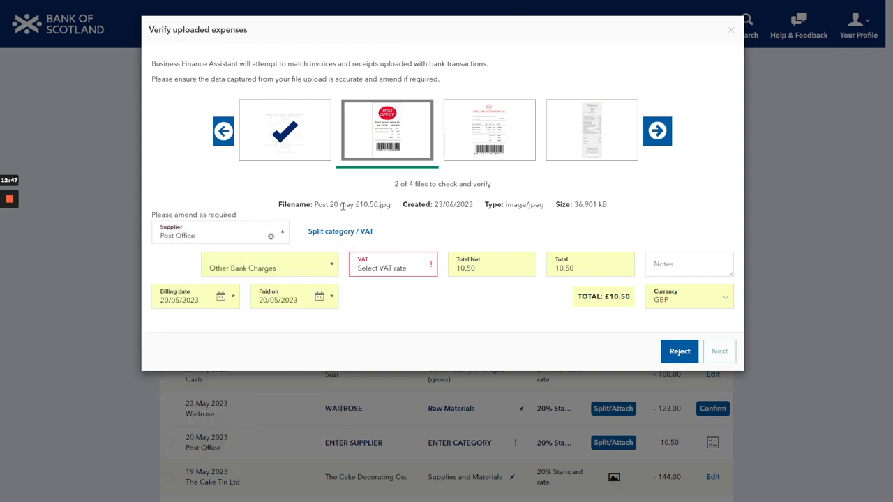
Step: Set the Post Office receipt's category to Postage and Delivery and its VAT to the 20% Standard rate
{"action": "left_click", "coordinate": [301, 256]}
{"action": "type", "text": "post"}
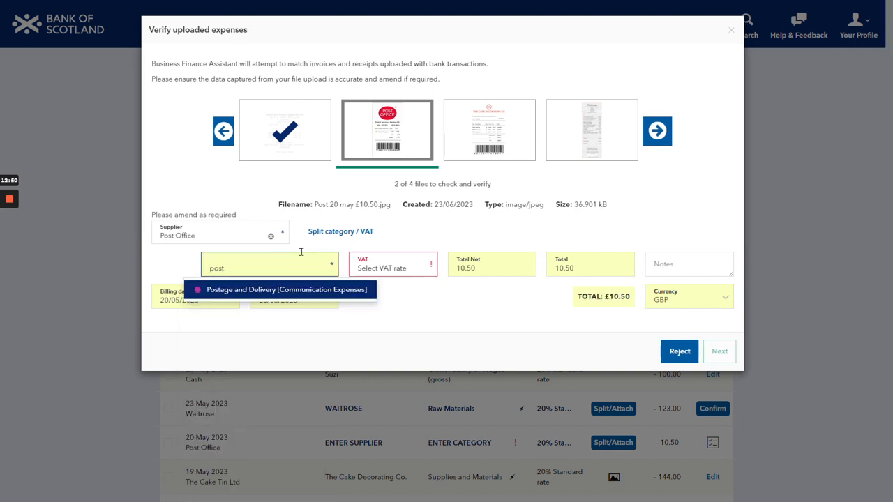
{"action": "left_click", "coordinate": [288, 301]}
{"action": "left_click", "coordinate": [409, 267]}
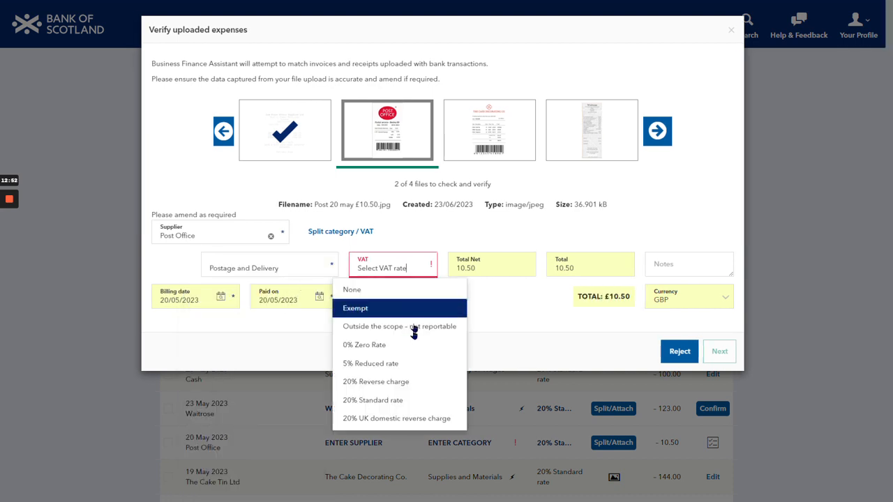
{"action": "left_click", "coordinate": [383, 406]}
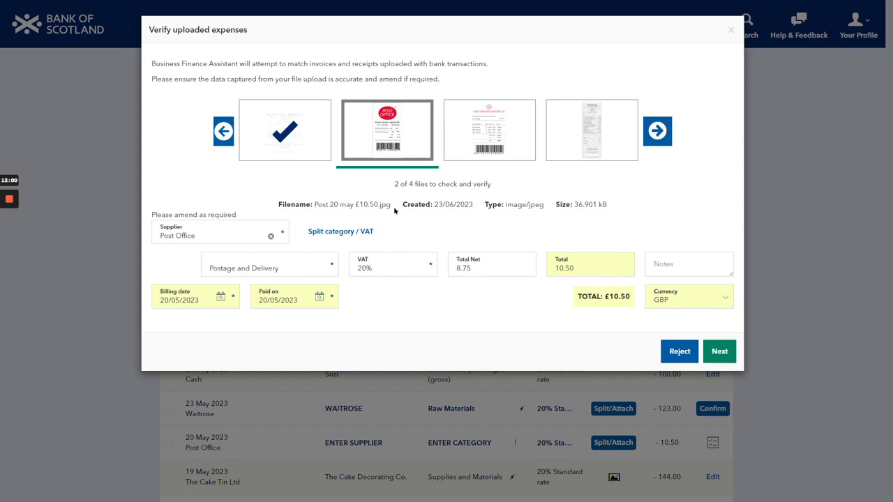
Step: Split the Post Office receipt and give its second line the category Office Expenses with 20% VAT
{"action": "left_click", "coordinate": [340, 234]}
{"action": "left_click", "coordinate": [276, 301]}
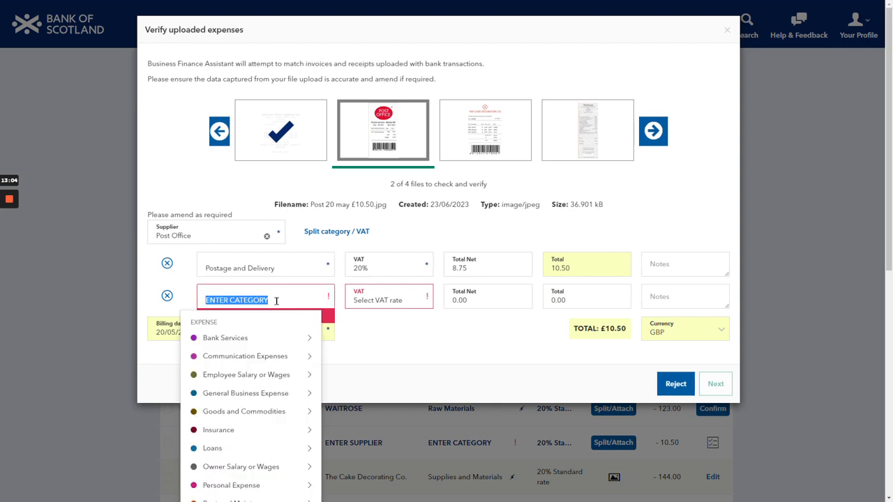
{"action": "mouse_move", "coordinate": [293, 394]}
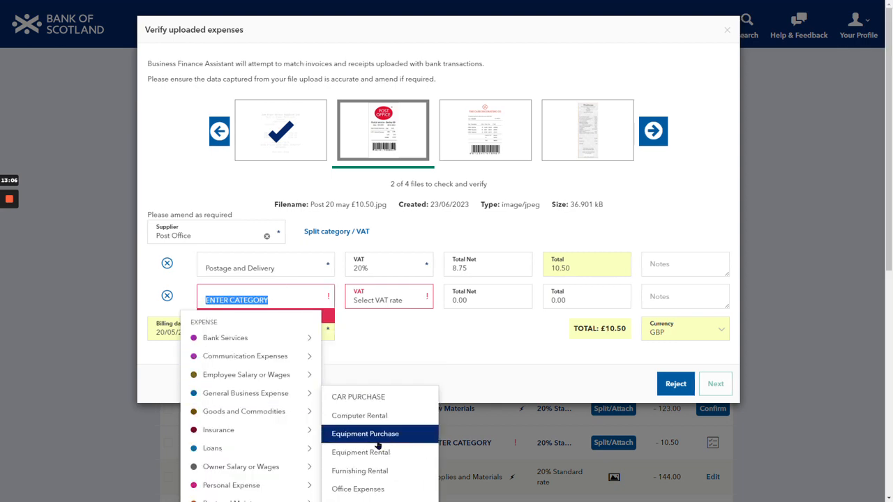
{"action": "left_click", "coordinate": [382, 489]}
{"action": "left_click", "coordinate": [403, 300]}
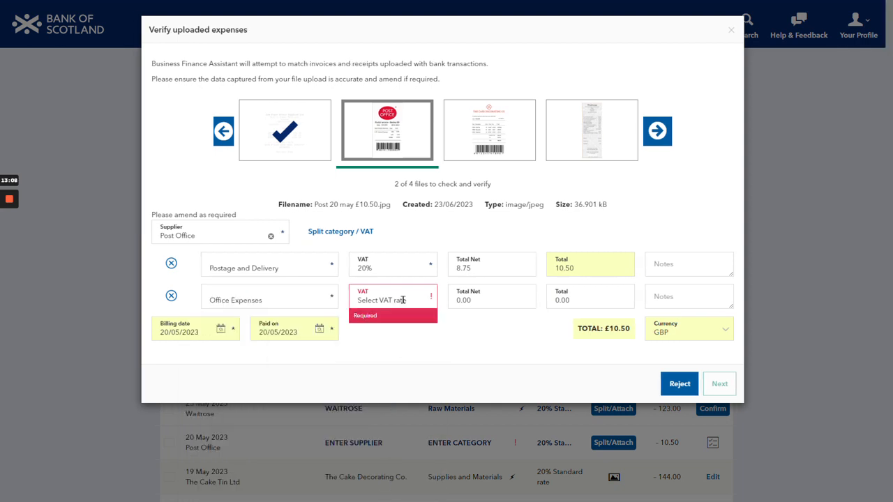
{"action": "left_click", "coordinate": [391, 433]}
Step: Set the receipt's Office Expenses total to 1.00 and its Postage and Delivery total to 9.50, and proceed to the next receipt
{"action": "left_click", "coordinate": [574, 300]}
{"action": "type", "text": "1"}
{"action": "left_click", "coordinate": [552, 347]}
{"action": "left_click", "coordinate": [584, 266]}
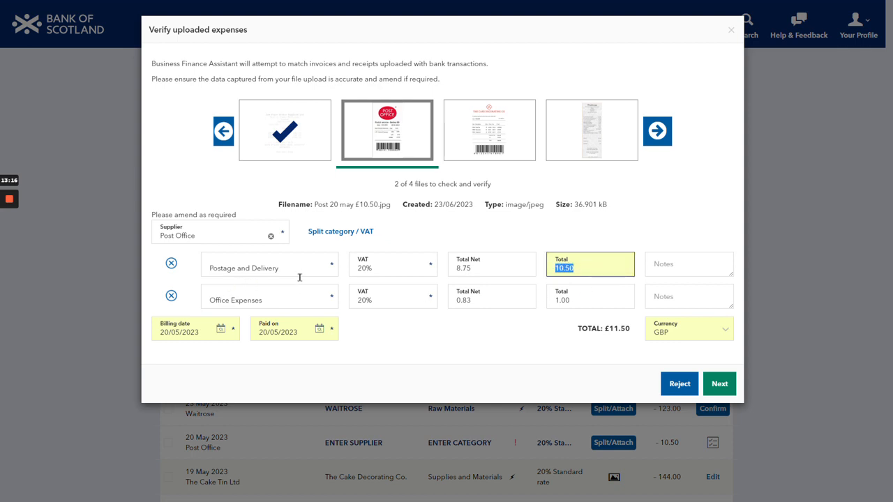
{"action": "type", "text": "9.5"}
{"action": "left_click", "coordinate": [524, 331]}
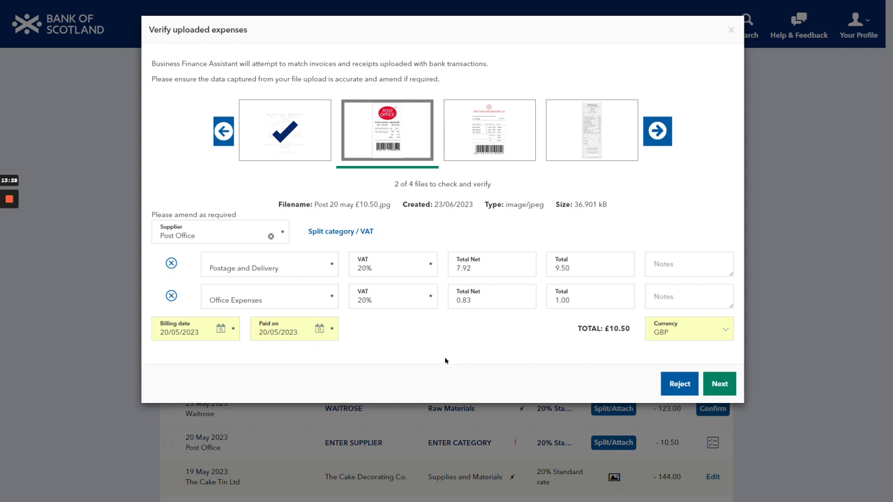
{"action": "left_click", "coordinate": [721, 389]}
Step: Set the 15 May £493.76 receipt's supplier to The Cake Decorating Co. and its VAT to 20%
{"action": "left_click", "coordinate": [209, 235]}
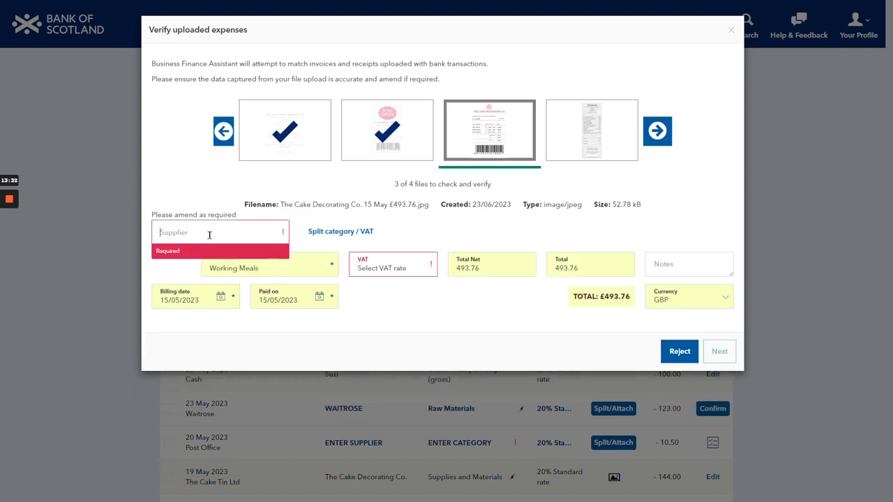
{"action": "type", "text": "the cake"}
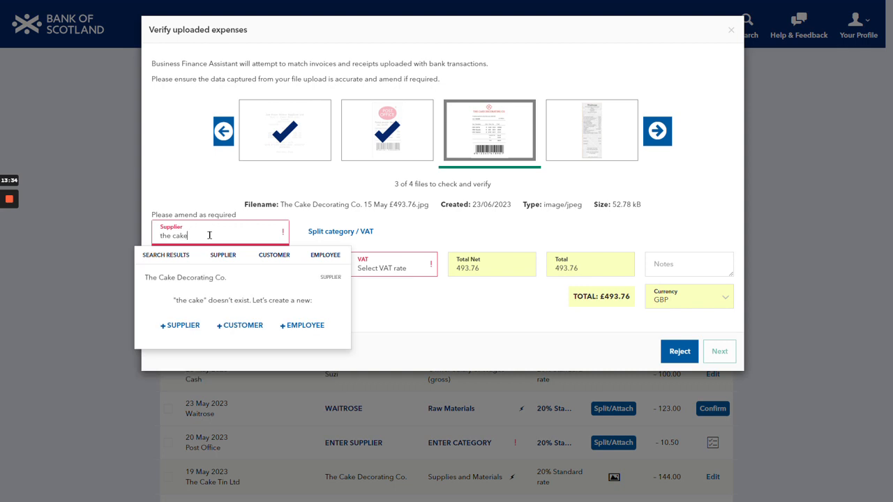
{"action": "left_click", "coordinate": [187, 277]}
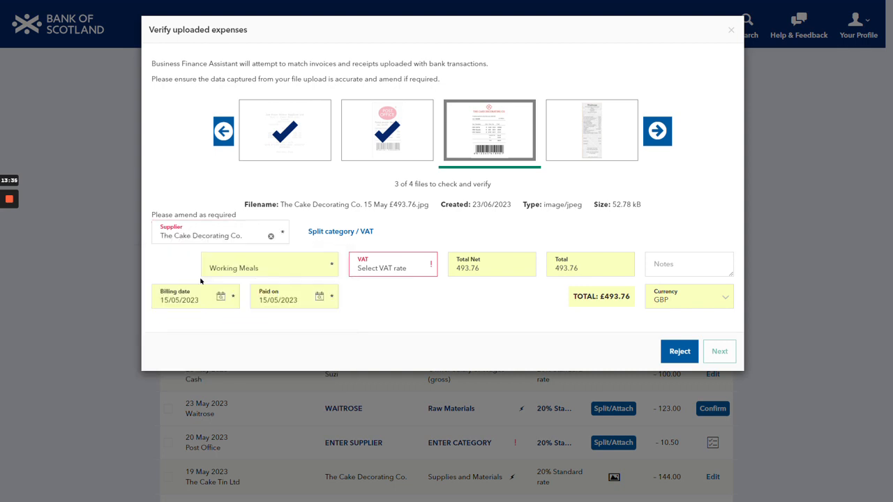
{"action": "left_click", "coordinate": [416, 270]}
{"action": "left_click", "coordinate": [391, 398]}
Step: Set The Cake Decorating Co. receipt's category to Raw Materials and proceed to the Waitrose receipt
{"action": "left_click", "coordinate": [282, 273]}
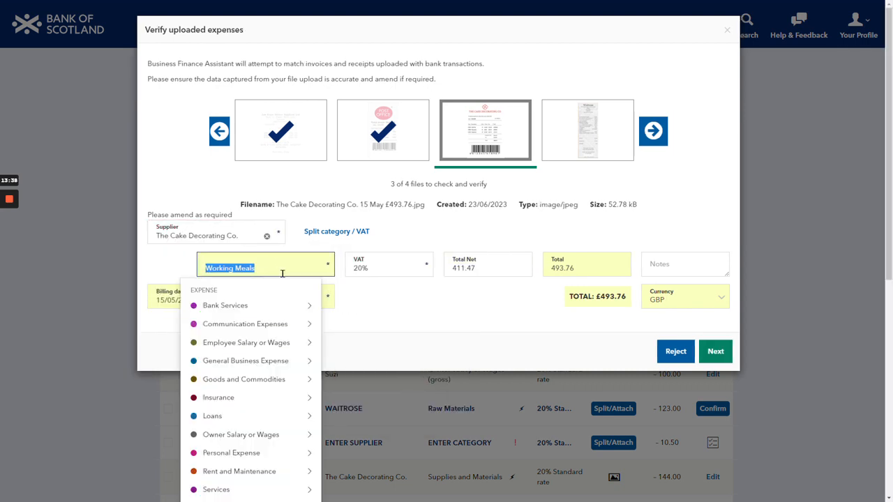
{"action": "mouse_move", "coordinate": [276, 379]}
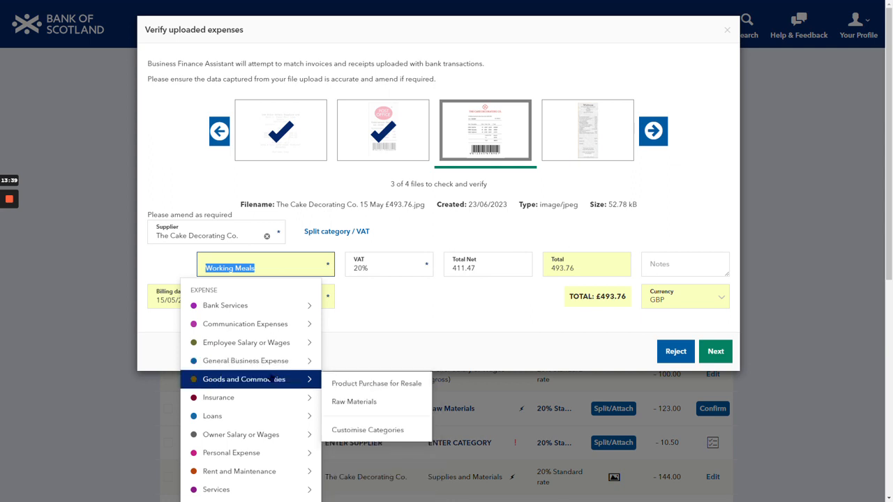
{"action": "left_click", "coordinate": [354, 402]}
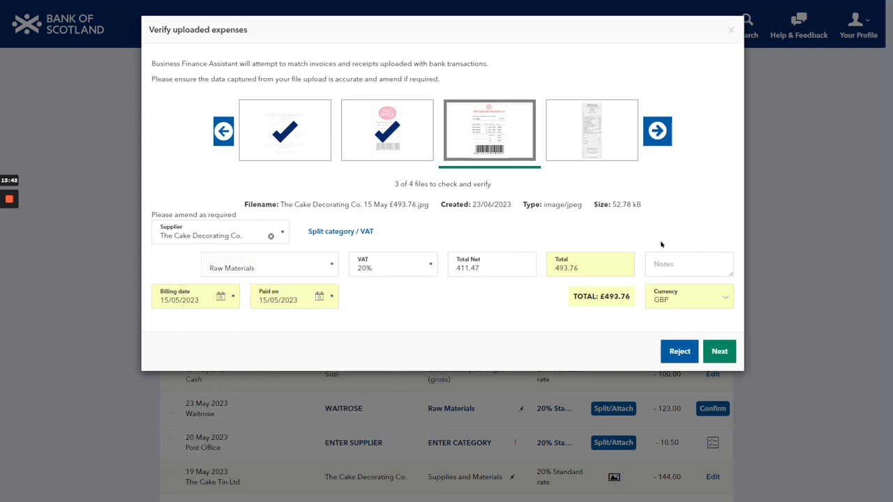
{"action": "left_click", "coordinate": [720, 352]}
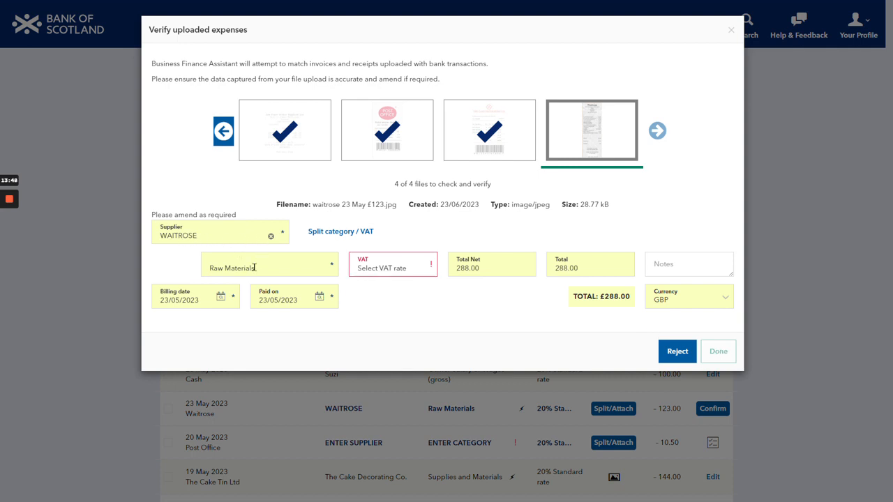
Step: Keep the Waitrose receipt's Raw Materials category, set its VAT to the 20% Standard rate, and finish verifying the uploads
{"action": "left_click", "coordinate": [278, 267]}
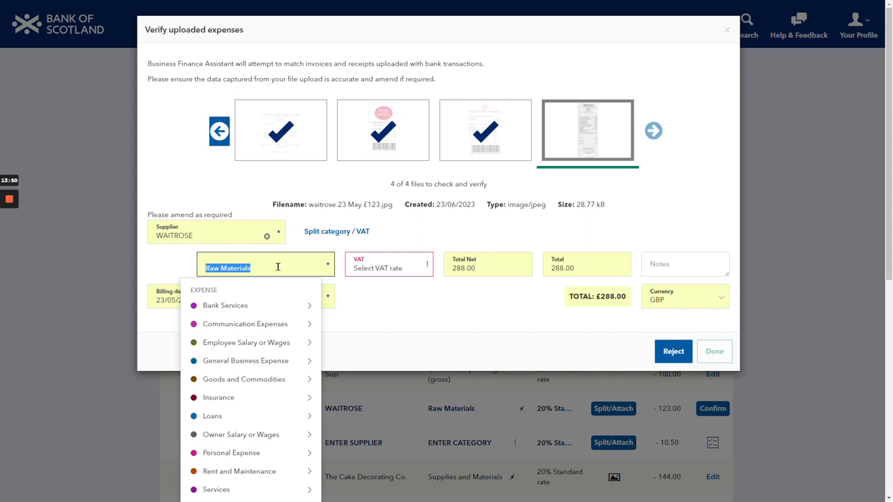
{"action": "left_click", "coordinate": [411, 266]}
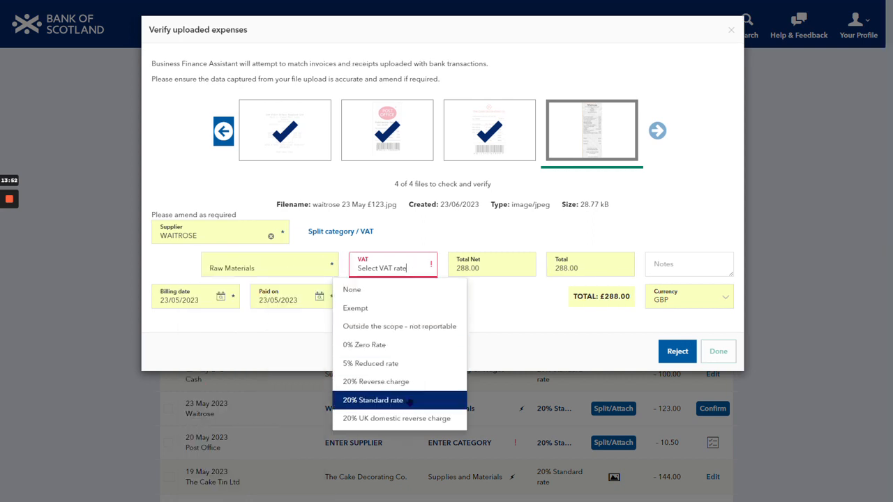
{"action": "left_click", "coordinate": [410, 401]}
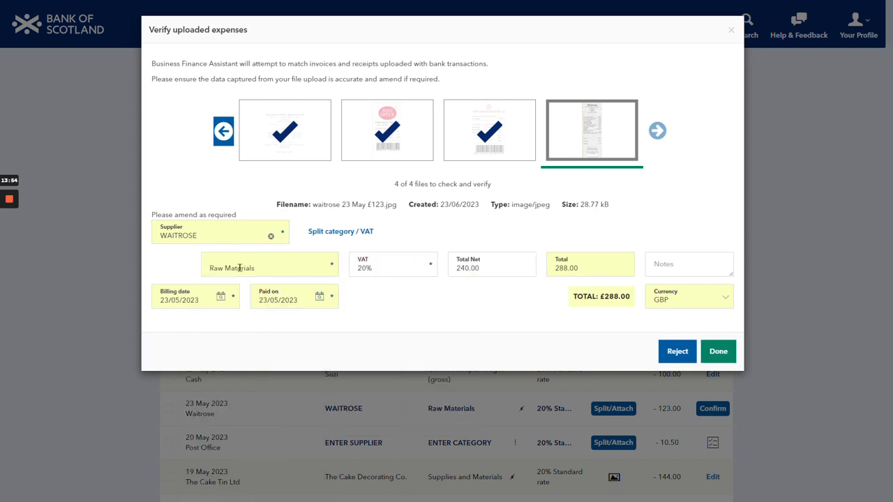
{"action": "left_click", "coordinate": [718, 351]}
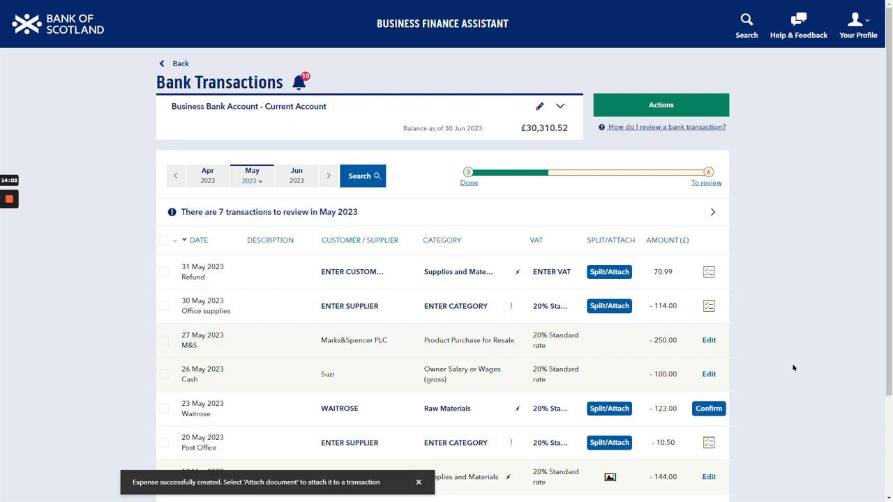
Step: Look over the May 2023 transactions for attached receipts and check the option to retry matching them
{"action": "scroll", "coordinate": [791, 374], "scroll_direction": "down", "scroll_amount": 2}
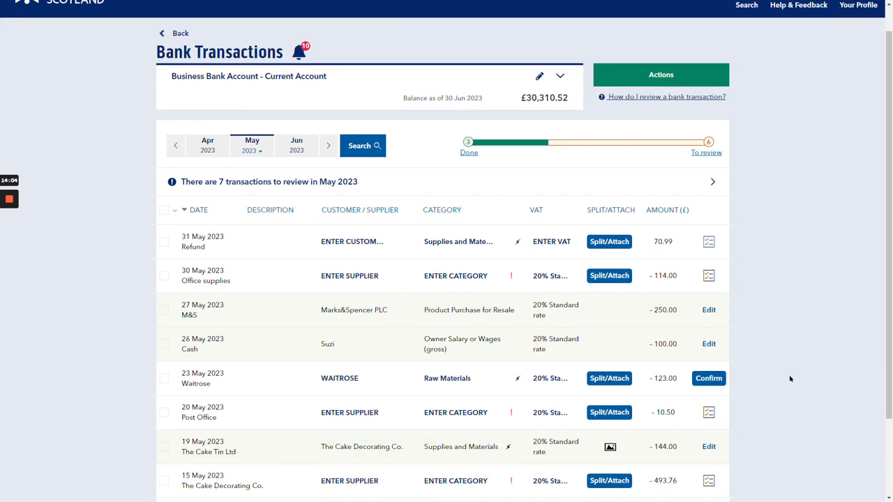
{"action": "scroll", "coordinate": [790, 378], "scroll_direction": "down", "scroll_amount": 1}
{"action": "scroll", "coordinate": [774, 335], "scroll_direction": "up", "scroll_amount": 3}
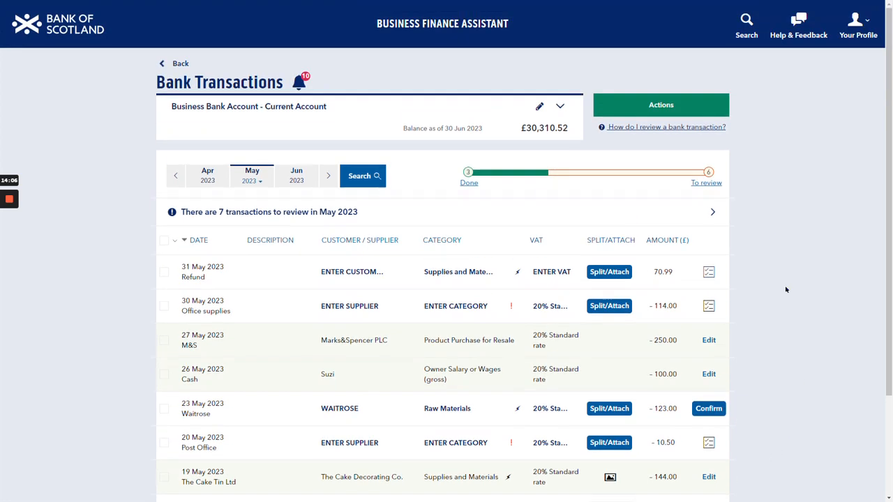
{"action": "left_click", "coordinate": [673, 110]}
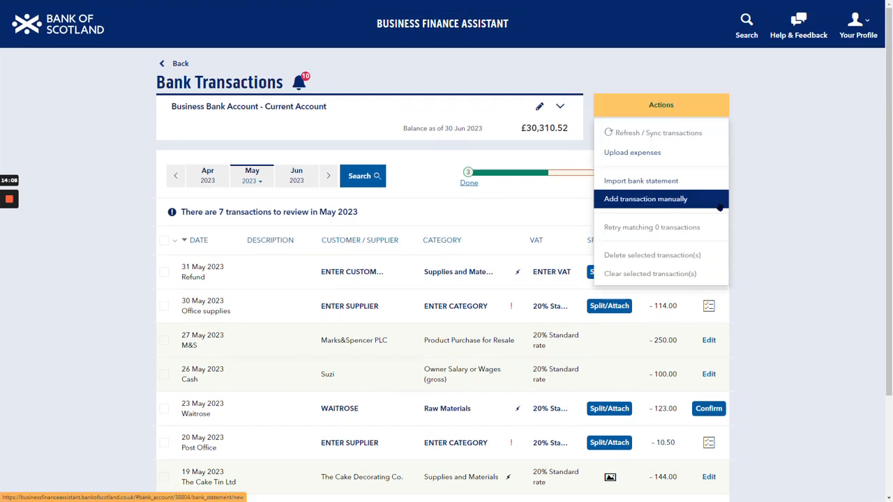
{"action": "left_click", "coordinate": [695, 226]}
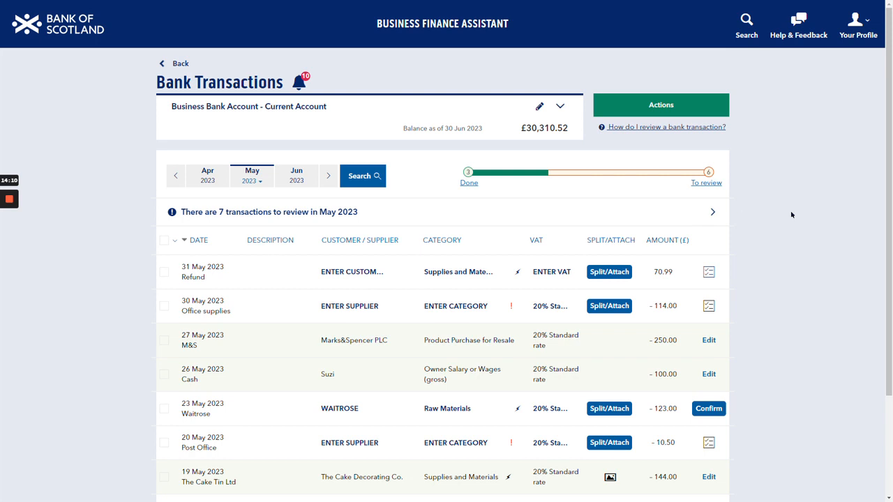
{"action": "scroll", "coordinate": [797, 278], "scroll_direction": "down", "scroll_amount": 3}
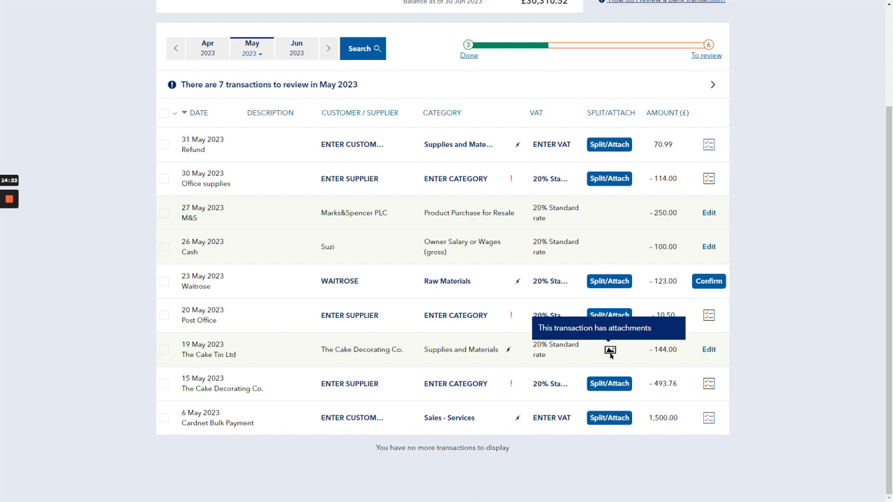
Step: Attach the Low Cost Office Supplies expense dated 30/05/23 for 114.00 to the 30 May Office supplies transaction
{"action": "scroll", "coordinate": [609, 352], "scroll_direction": "up", "scroll_amount": 1}
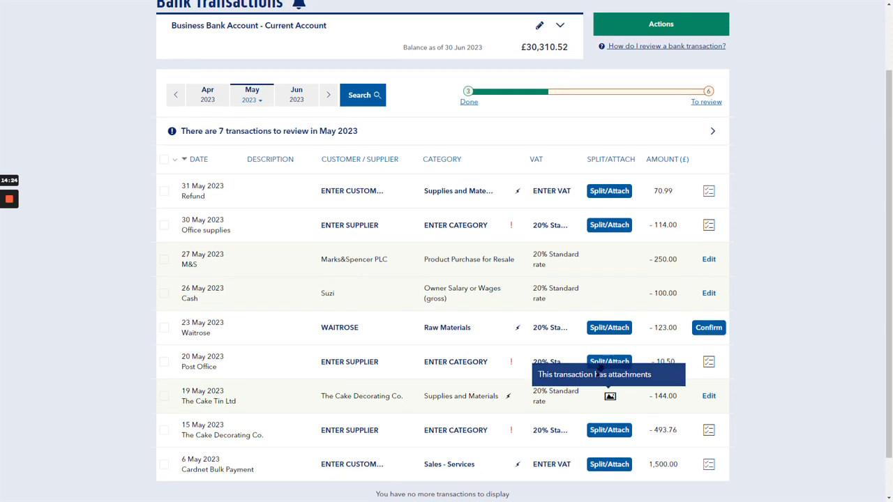
{"action": "left_click", "coordinate": [612, 225]}
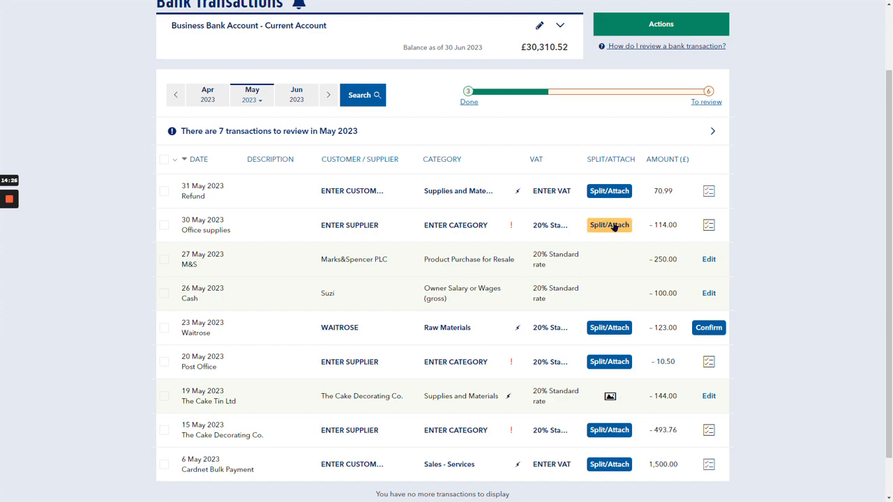
{"action": "scroll", "coordinate": [398, 333], "scroll_direction": "down", "scroll_amount": 1}
{"action": "left_click", "coordinate": [206, 428]}
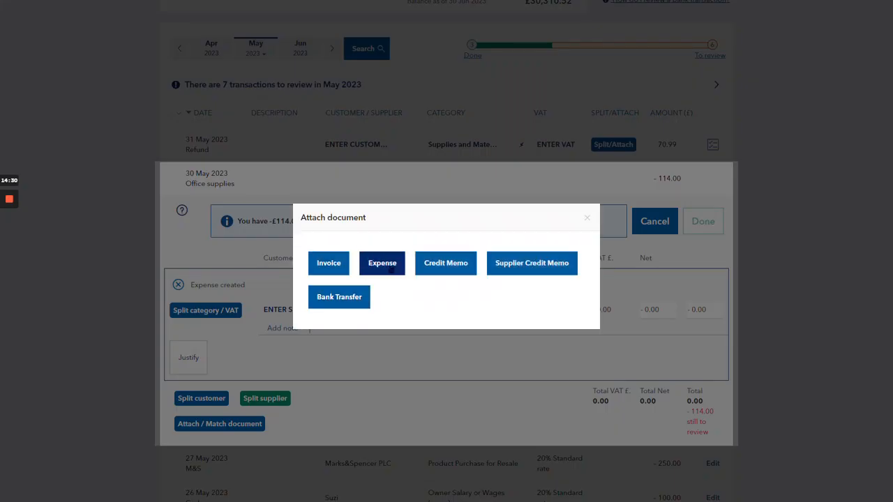
{"action": "left_click", "coordinate": [386, 267]}
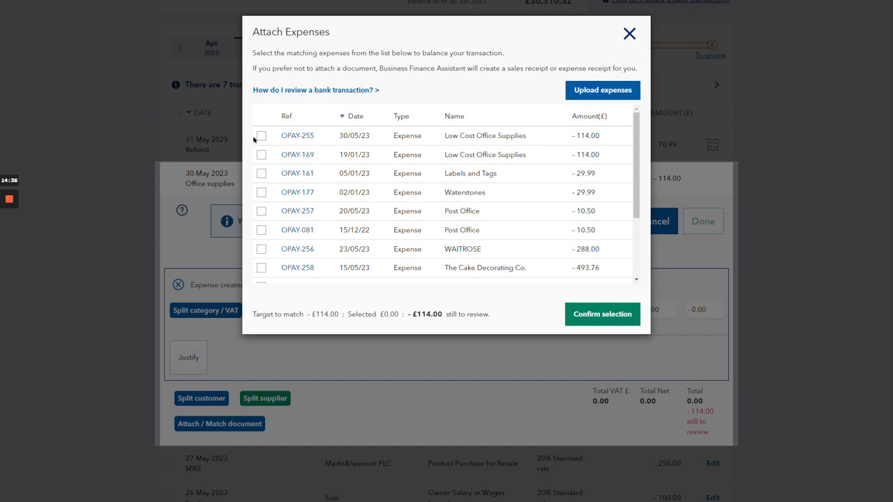
{"action": "left_click", "coordinate": [261, 136]}
{"action": "left_click", "coordinate": [589, 311]}
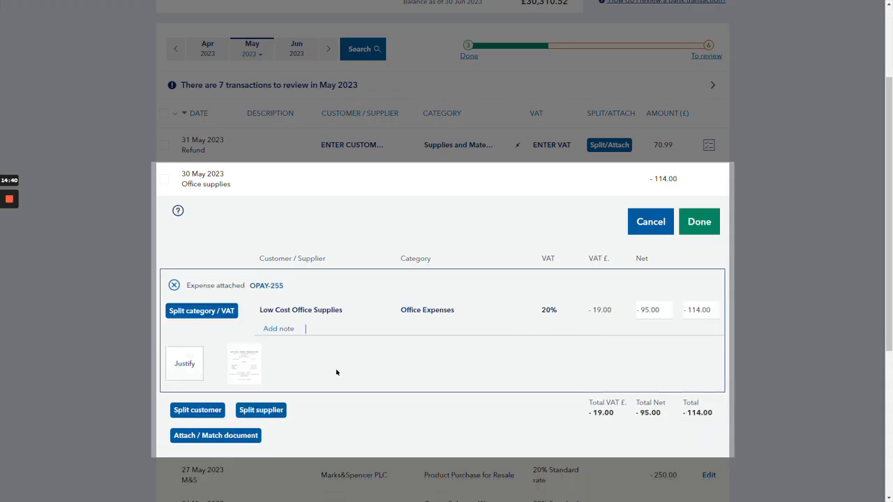
Step: Check the attached receipt, finish the 30 May Office supplies split, and confirm the transaction
{"action": "mouse_move", "coordinate": [250, 373]}
{"action": "left_click", "coordinate": [698, 230]}
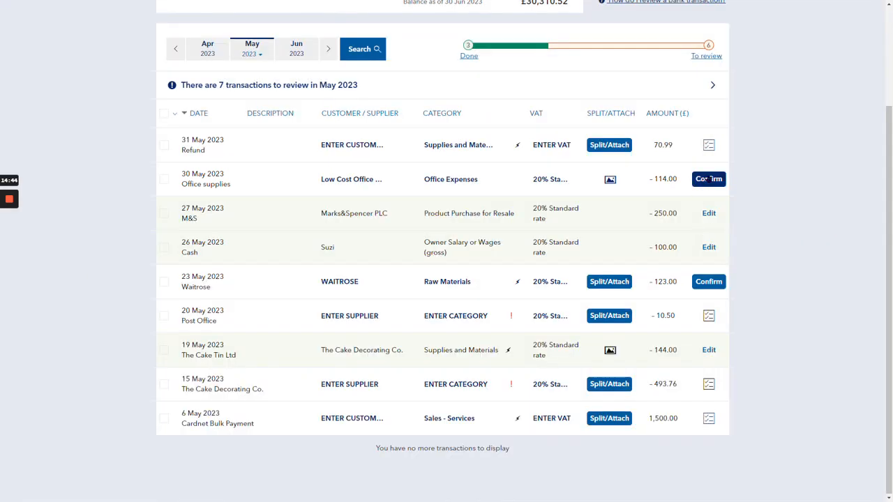
{"action": "left_click", "coordinate": [707, 180]}
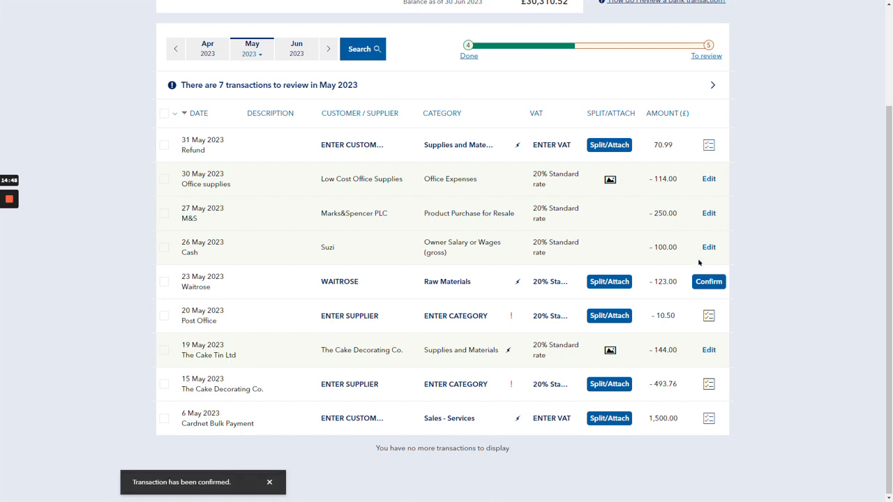
Step: Attach the "waitrose 23 May £123" receipt image as evidence to the 23 May Waitrose transaction and finish its split
{"action": "left_click", "coordinate": [612, 286]}
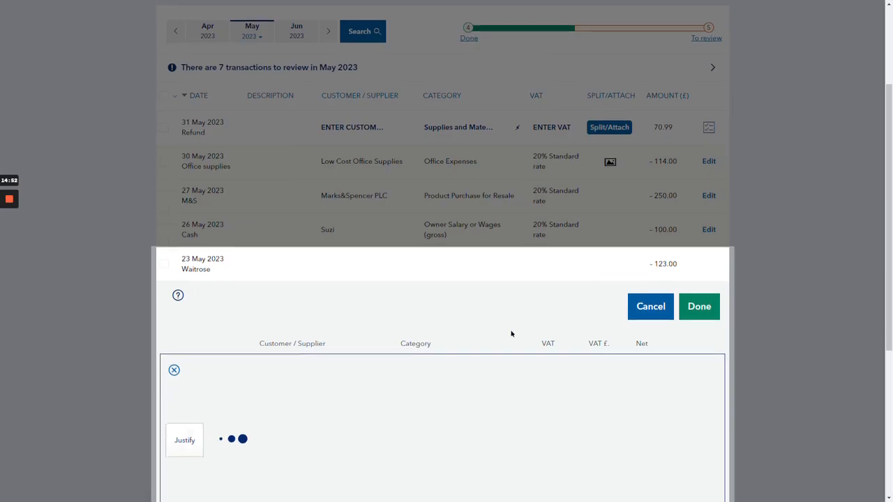
{"action": "left_click", "coordinate": [180, 372]}
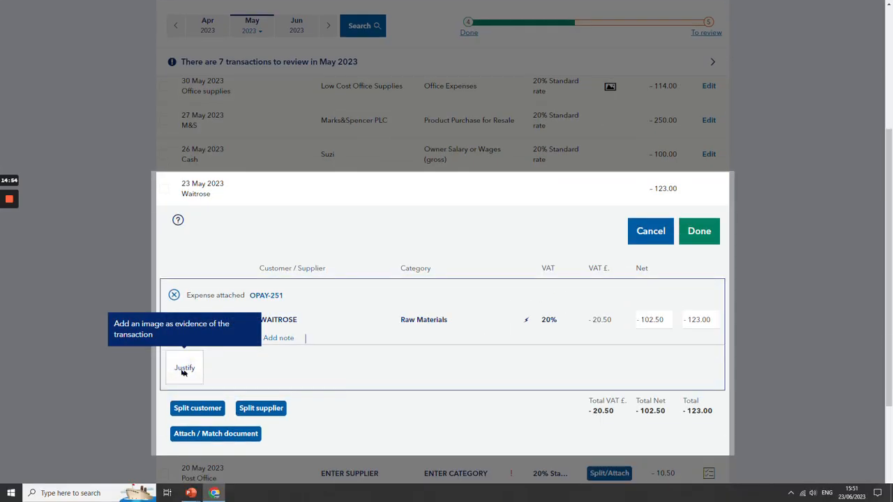
{"action": "left_click", "coordinate": [213, 146]}
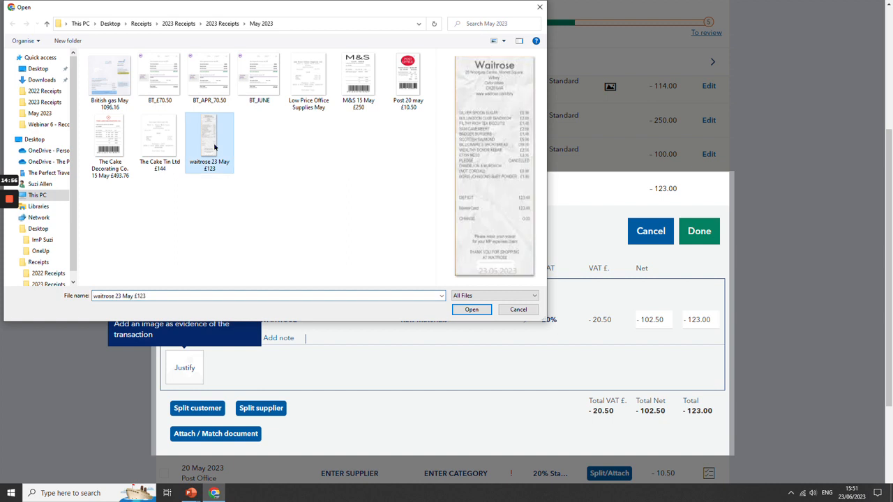
{"action": "left_click", "coordinate": [471, 311]}
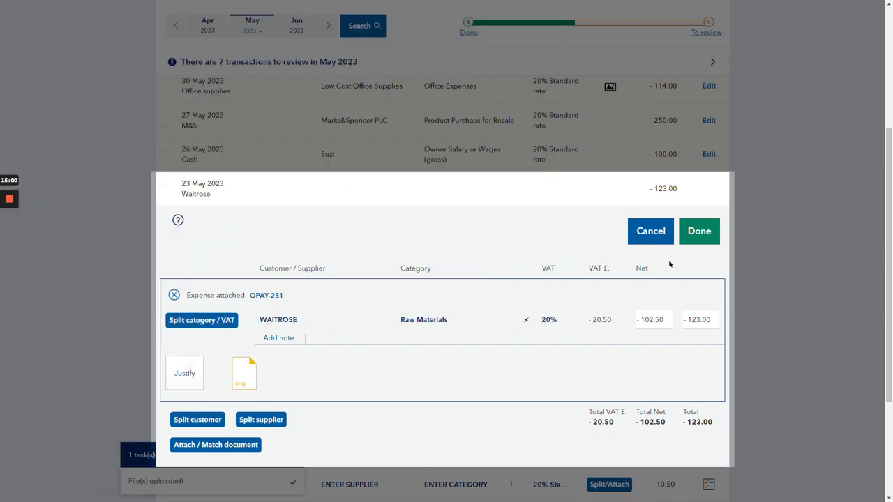
{"action": "left_click", "coordinate": [698, 240]}
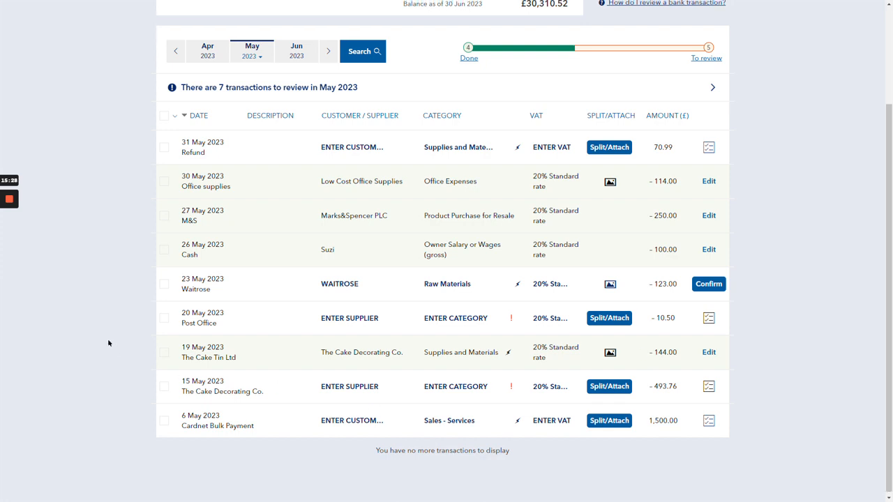
Step: Go to the expenses list and create a new expense by uploading the "M&S 15 May £250" receipt
{"action": "scroll", "coordinate": [108, 339], "scroll_direction": "up", "scroll_amount": 2}
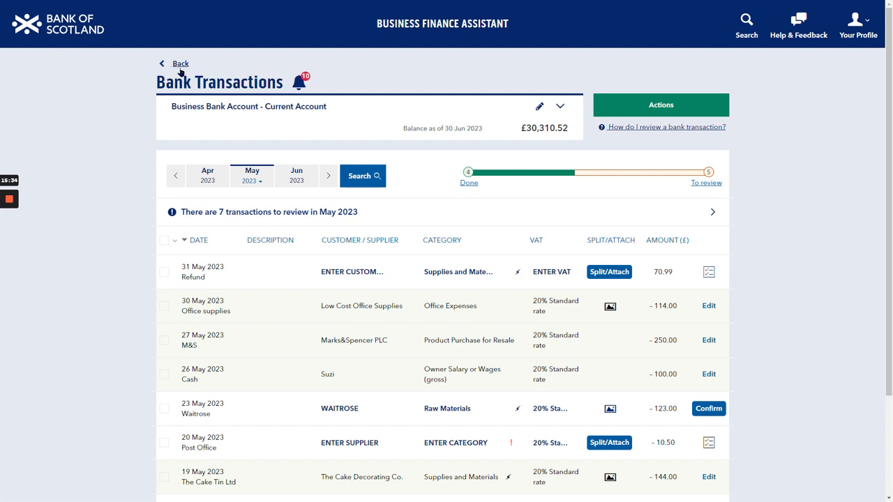
{"action": "left_click", "coordinate": [53, 33]}
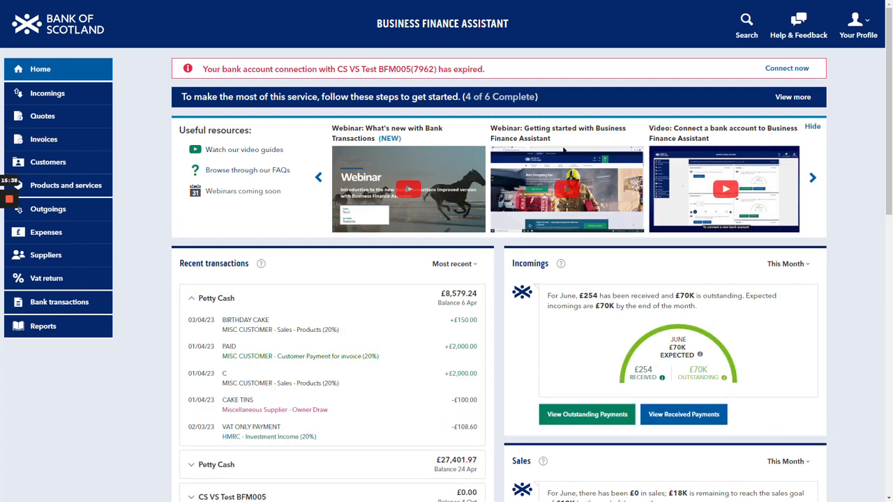
{"action": "left_click", "coordinate": [59, 238]}
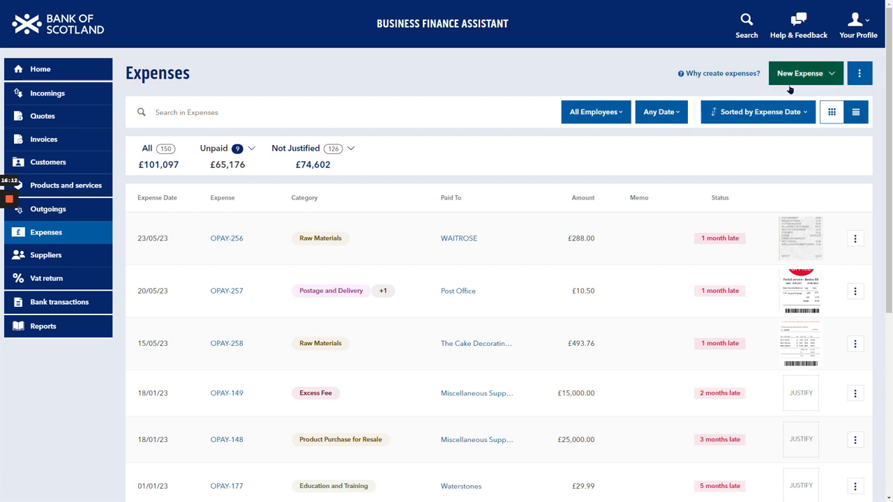
{"action": "left_click", "coordinate": [830, 81]}
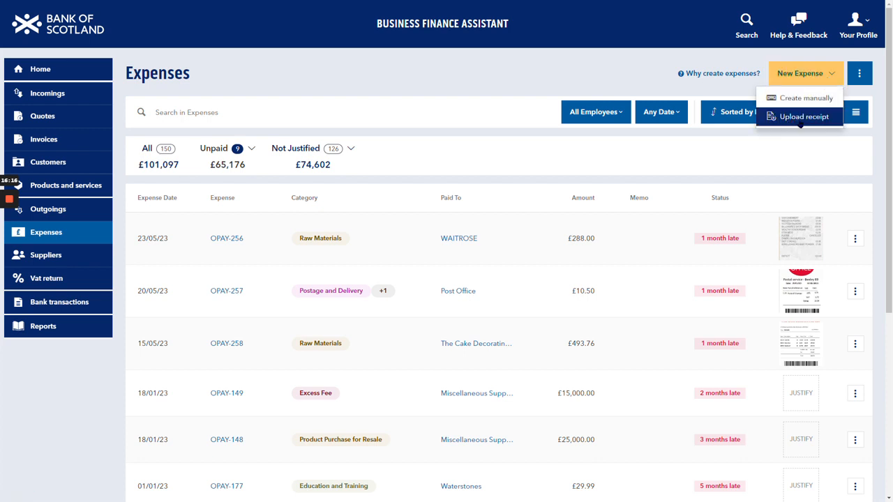
{"action": "left_click", "coordinate": [801, 119]}
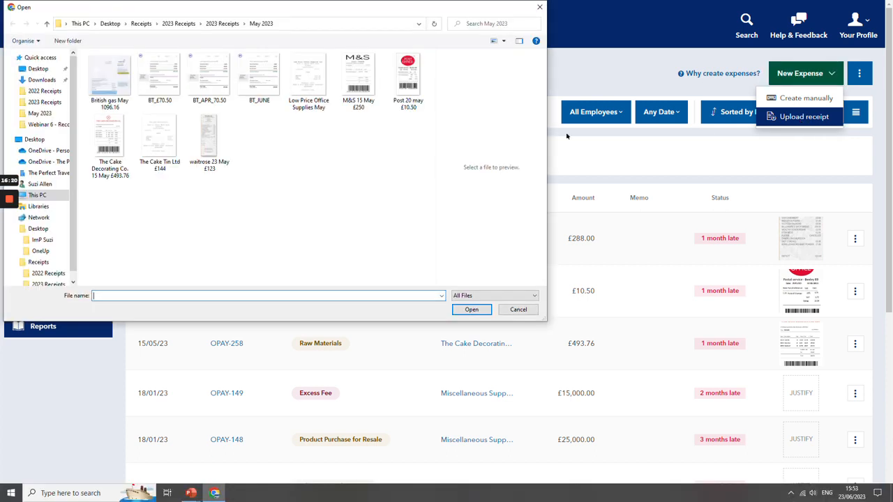
{"action": "left_click", "coordinate": [360, 91]}
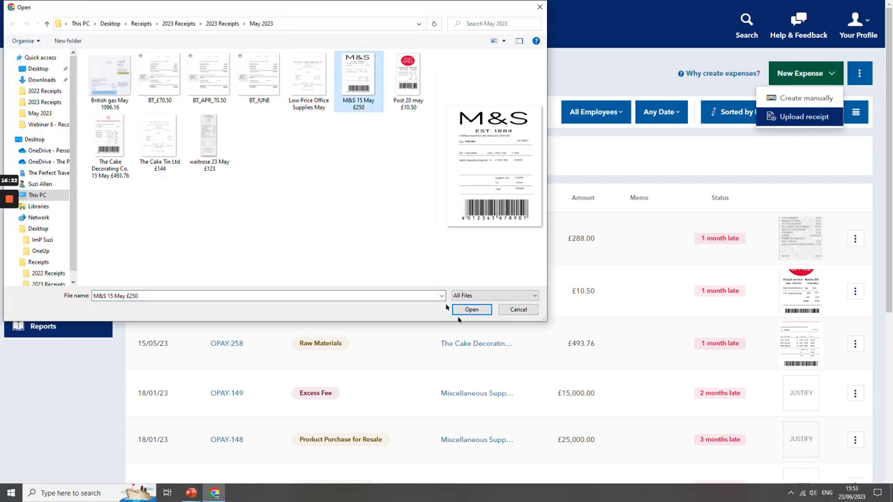
{"action": "left_click", "coordinate": [471, 310]}
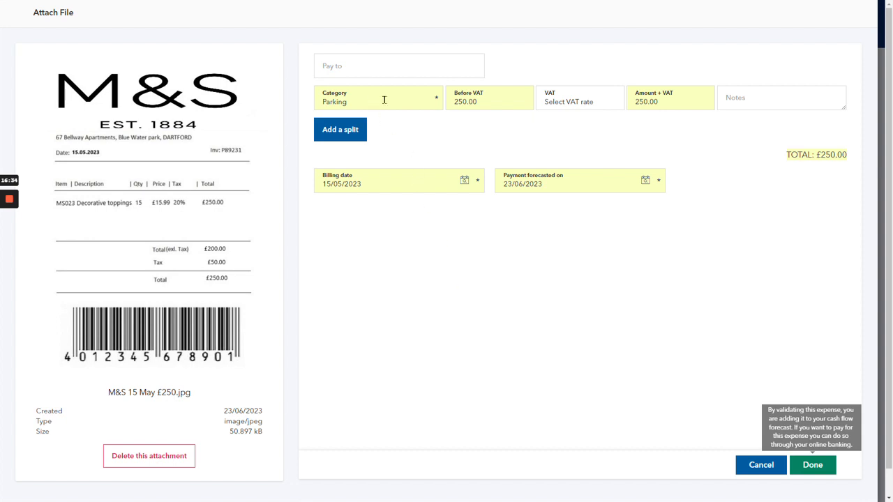
Step: Fill in the M&S expense with category Raw Materials, payee Marks&Spencer PLC and VAT 20.0% Standard rate (Purchases)
{"action": "left_click", "coordinate": [404, 101]}
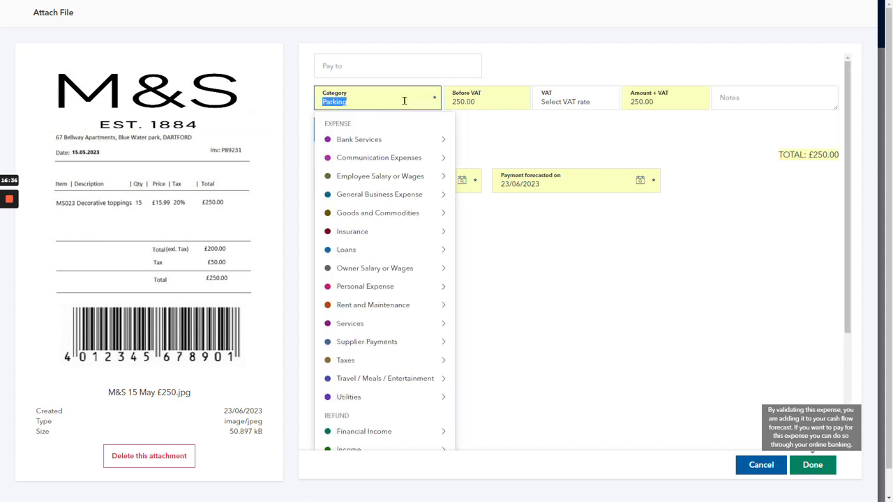
{"action": "type", "text": "raw"}
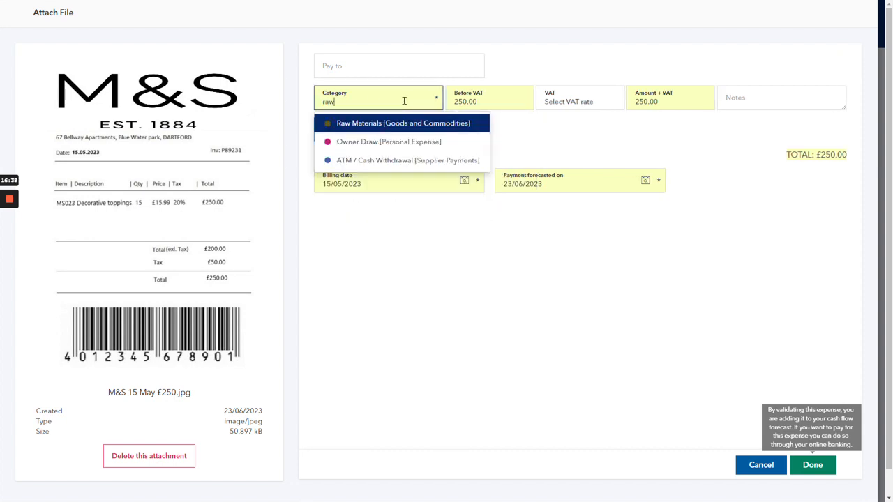
{"action": "left_click", "coordinate": [406, 128]}
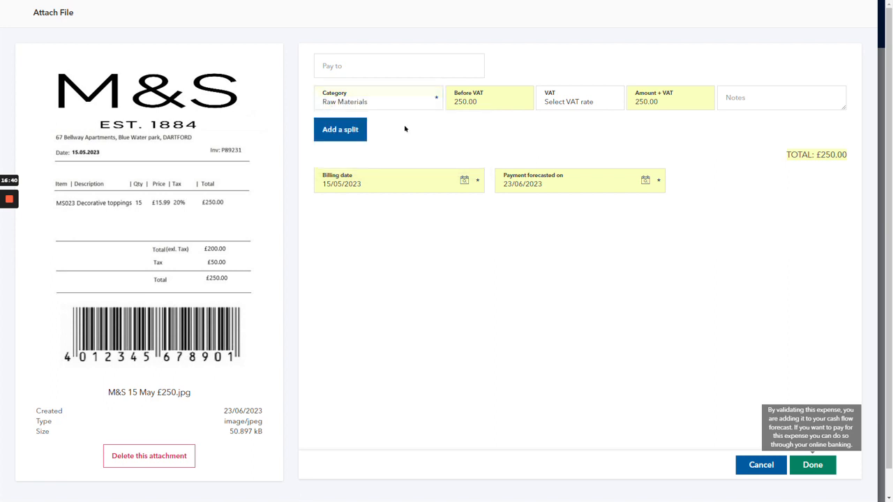
{"action": "left_click", "coordinate": [352, 70]}
{"action": "type", "text": "mark"}
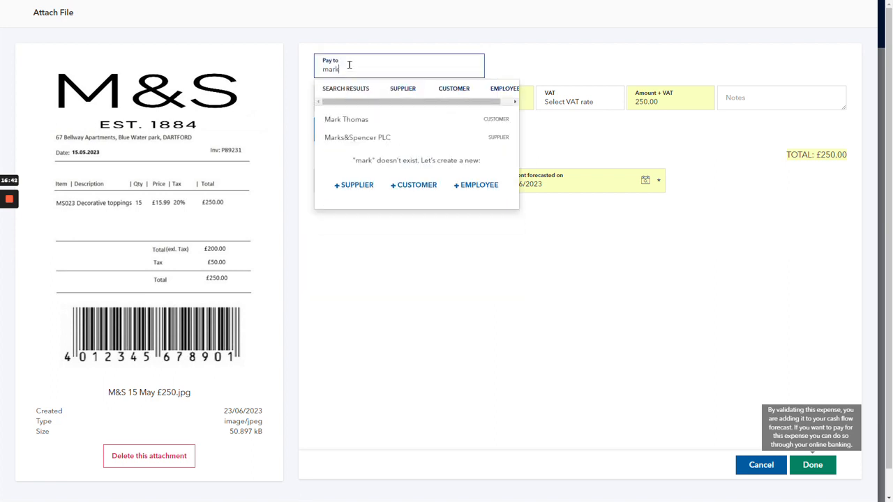
{"action": "left_click", "coordinate": [362, 137]}
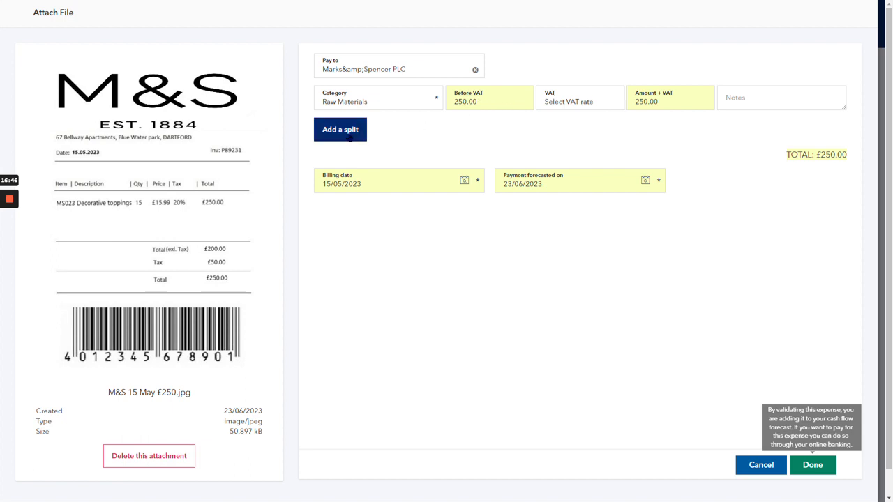
{"action": "left_click", "coordinate": [590, 99]}
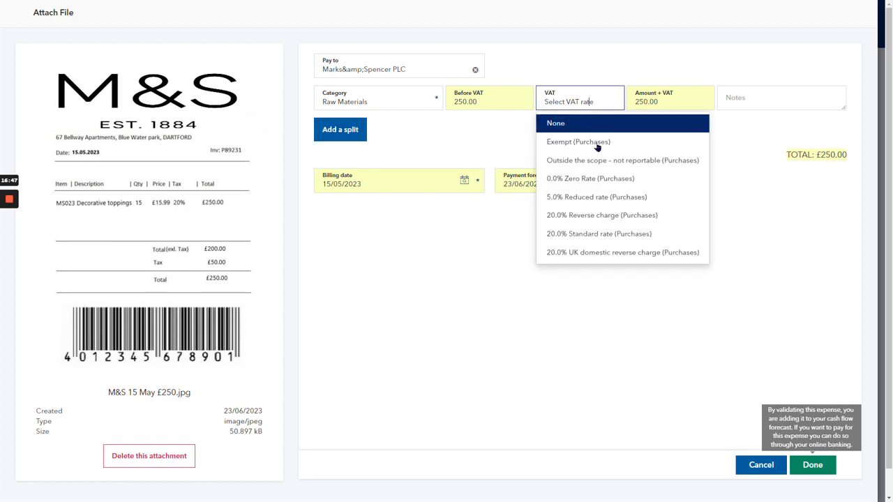
{"action": "left_click", "coordinate": [590, 234]}
Step: Add a split line to the M&S expense and categorise it as Owner Draw [Personal Expense]
{"action": "left_click", "coordinate": [327, 129]}
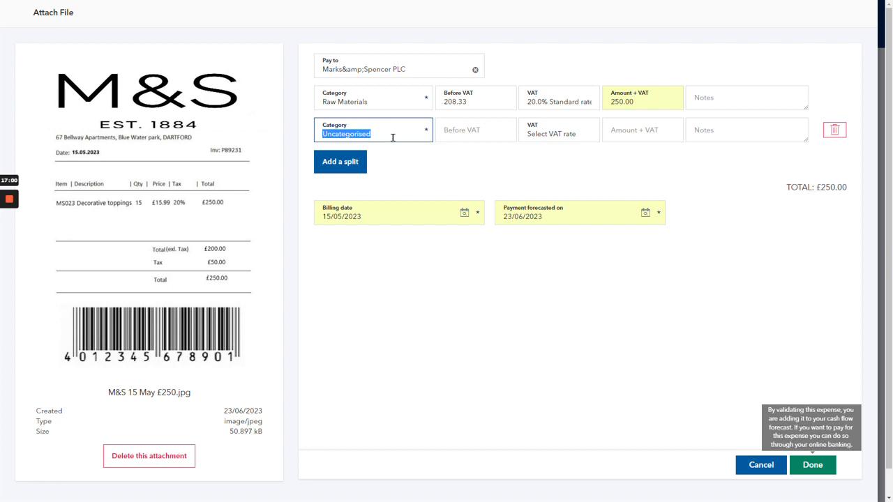
{"action": "type", "text": "owner"}
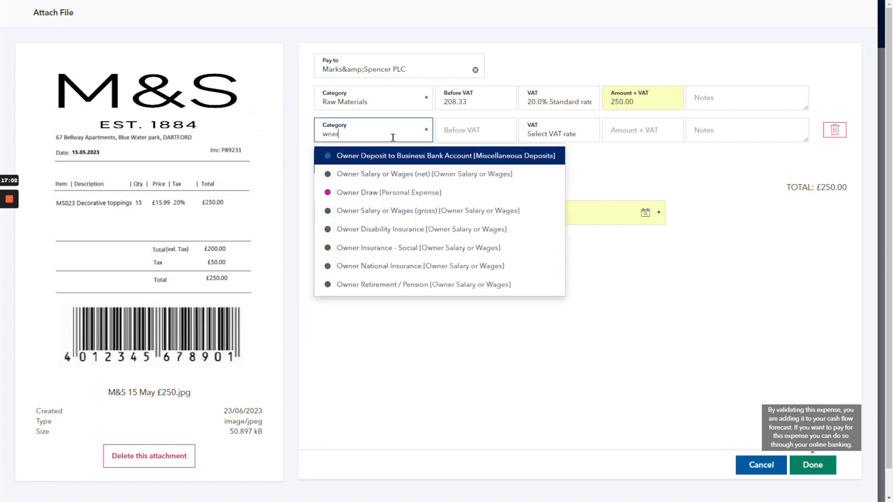
{"action": "key", "text": "BackSpace"}
{"action": "key", "text": "BackSpace"}
{"action": "key", "text": "BackSpace"}
{"action": "key", "text": "BackSpace"}
{"action": "type", "text": "own"}
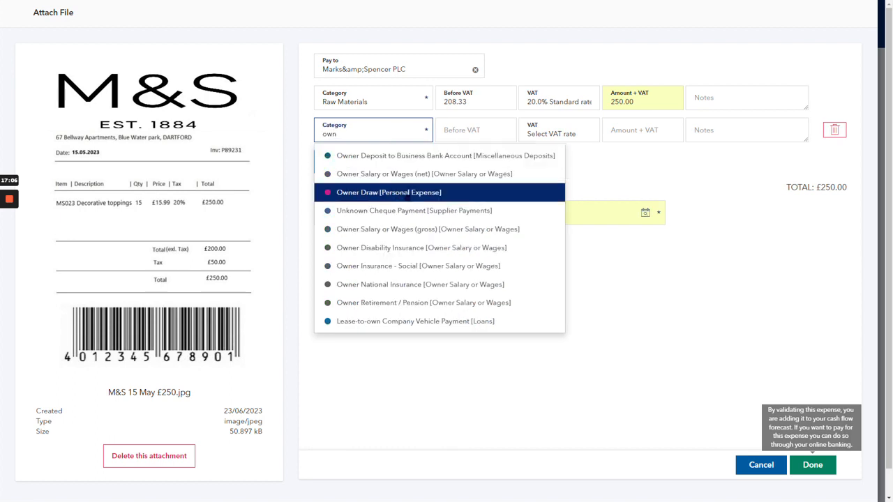
{"action": "left_click", "coordinate": [410, 194]}
Step: Set the Owner Draw line's VAT to Outside the scope – not reportable (Purchases) and its amount to 100
{"action": "left_click", "coordinate": [557, 127]}
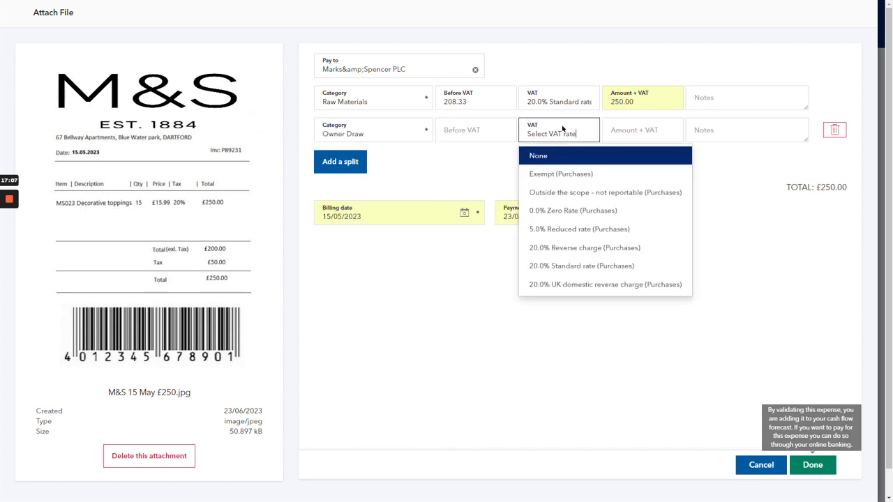
{"action": "left_click", "coordinate": [580, 194]}
{"action": "left_click", "coordinate": [661, 133]}
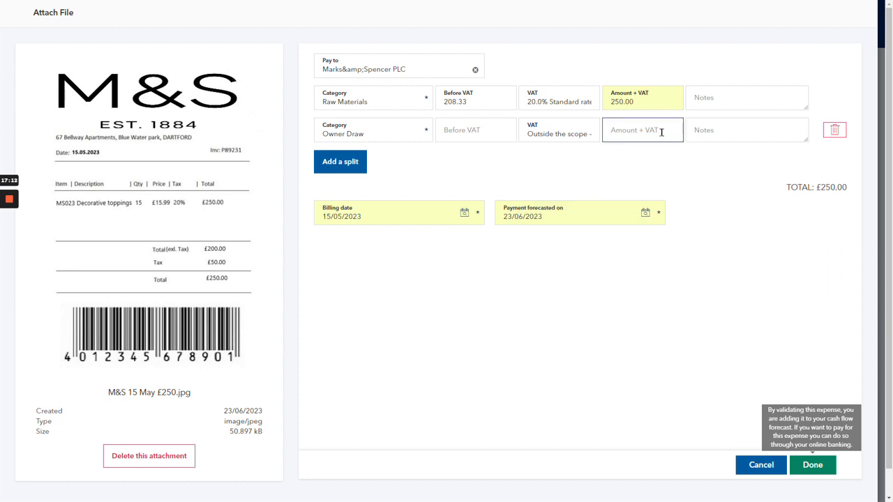
{"action": "type", "text": "100"}
{"action": "left_click", "coordinate": [689, 169]}
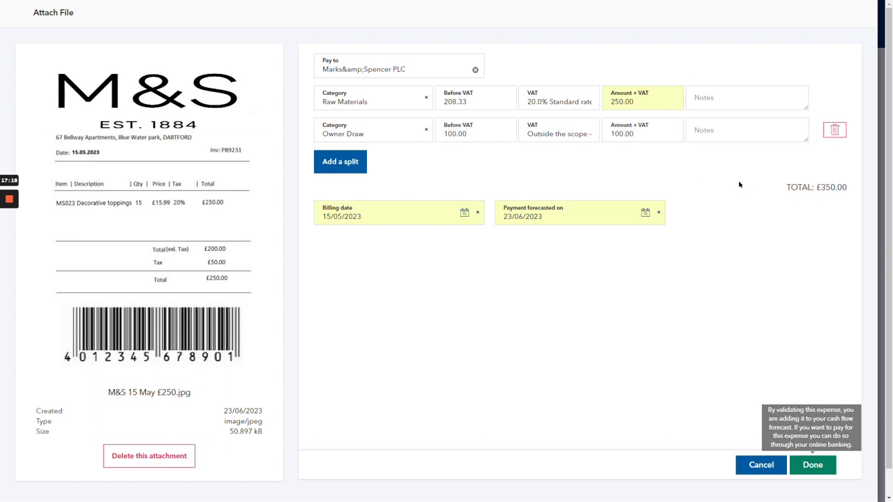
Step: Set the Raw Materials line's VAT-inclusive amount to 150 and save the M&S expense
{"action": "left_click", "coordinate": [634, 104]}
{"action": "type", "text": "150"}
{"action": "left_click", "coordinate": [675, 177]}
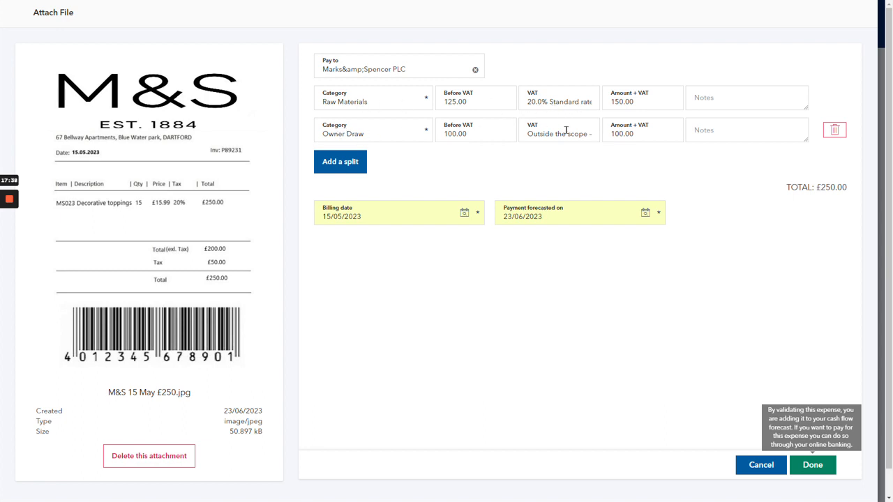
{"action": "left_click", "coordinate": [816, 464]}
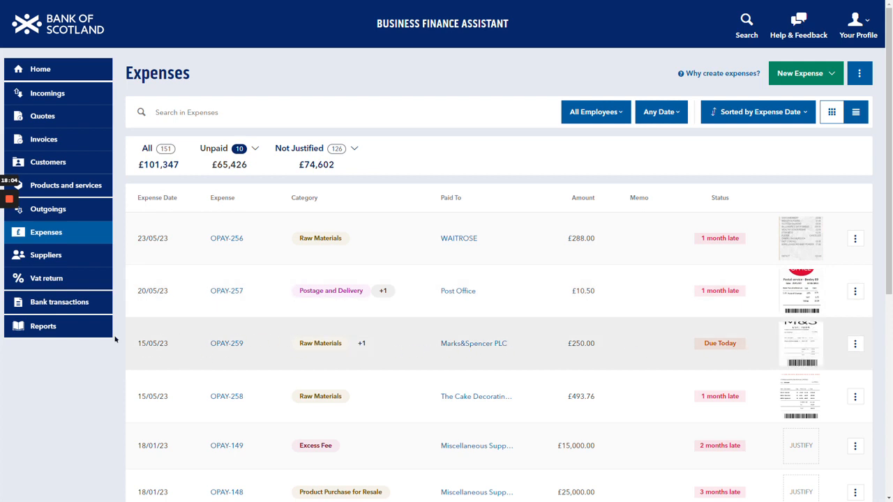
Step: Manually add a transaction to the Business Bank Account with description M&S, amount -250 and date 23/06/2023
{"action": "left_click", "coordinate": [47, 304]}
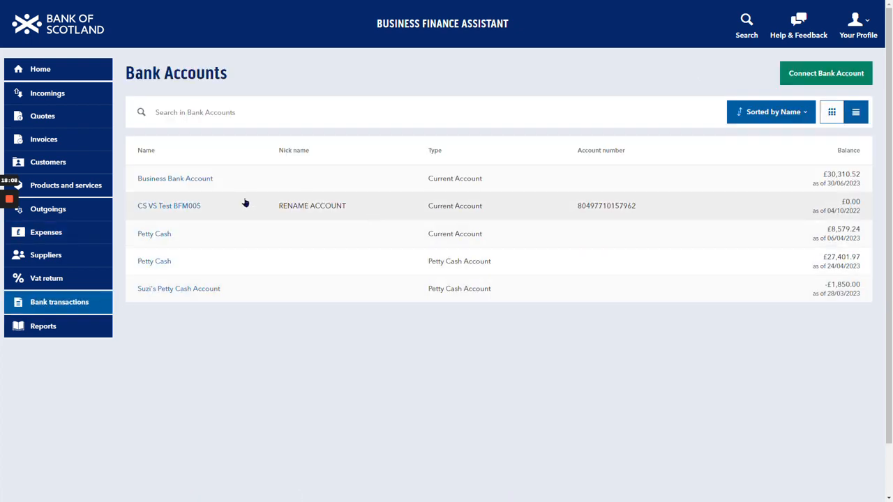
{"action": "left_click", "coordinate": [275, 178]}
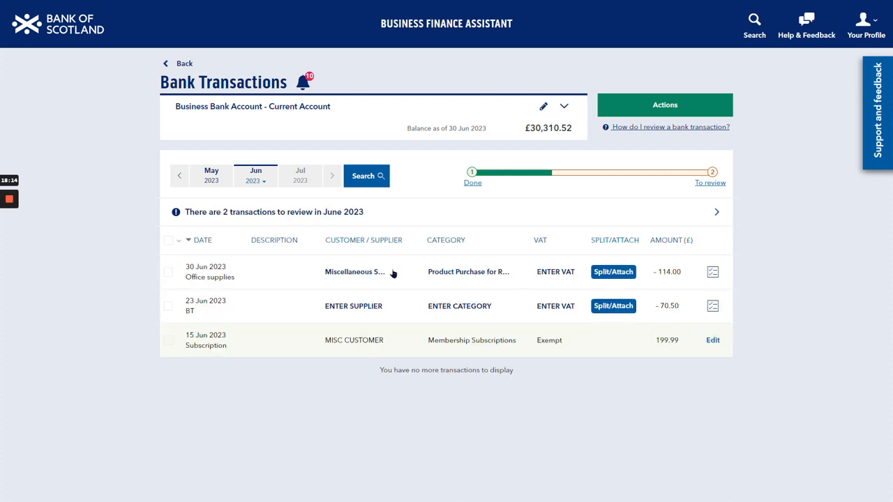
{"action": "left_click", "coordinate": [660, 109]}
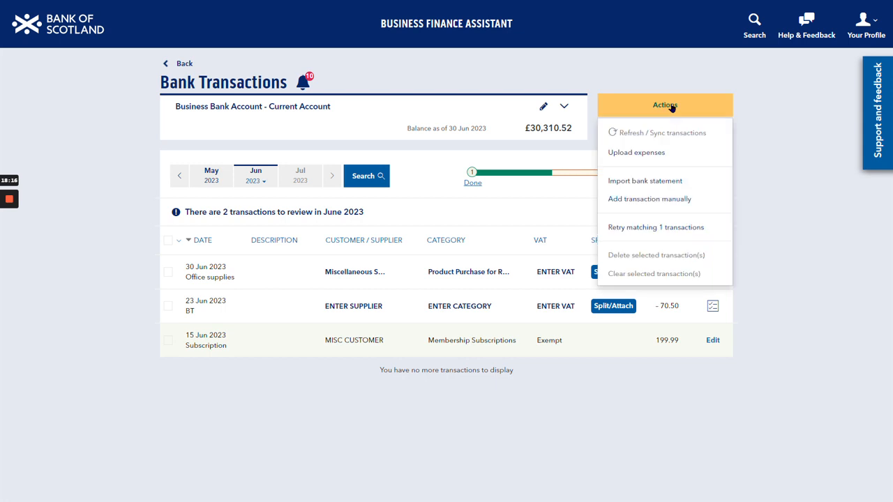
{"action": "left_click", "coordinate": [657, 200]}
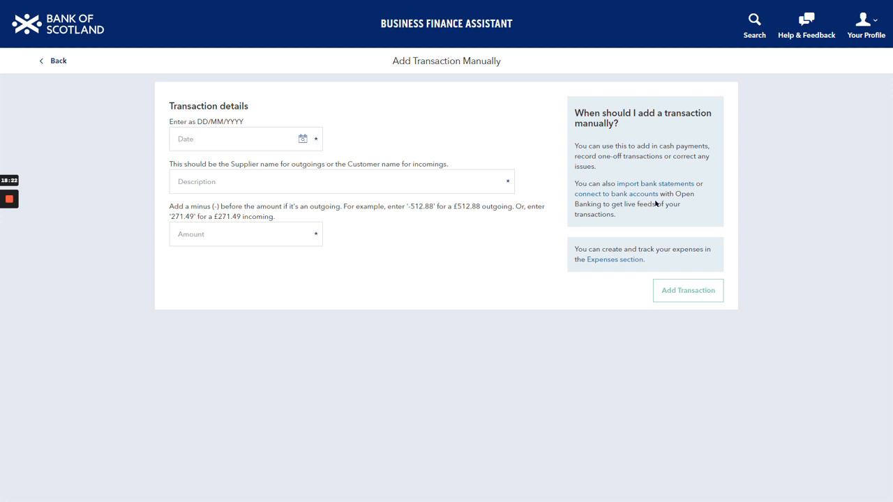
{"action": "left_click", "coordinate": [206, 231]}
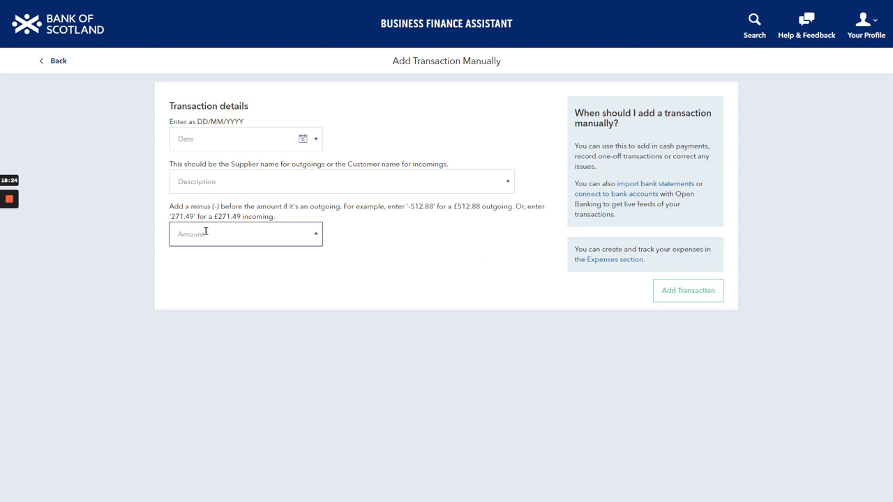
{"action": "type", "text": "-250"}
{"action": "left_click", "coordinate": [225, 182]}
{"action": "type", "text": "M&S"}
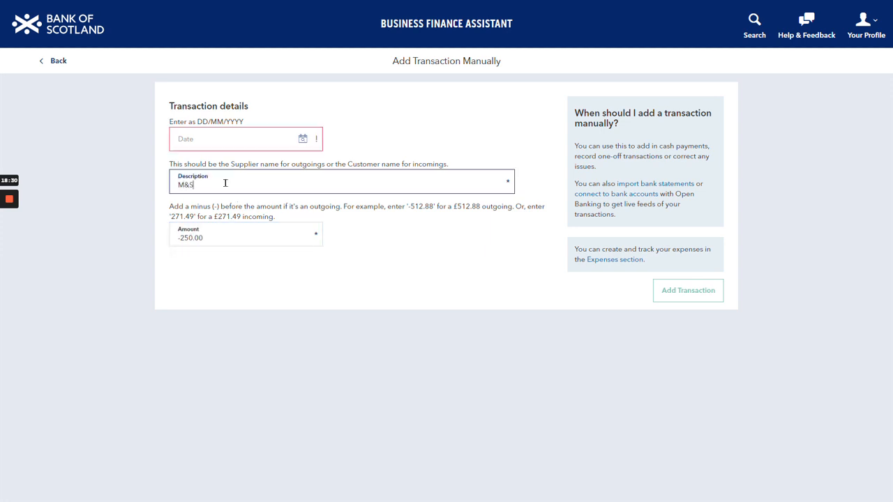
{"action": "left_click", "coordinate": [226, 140]}
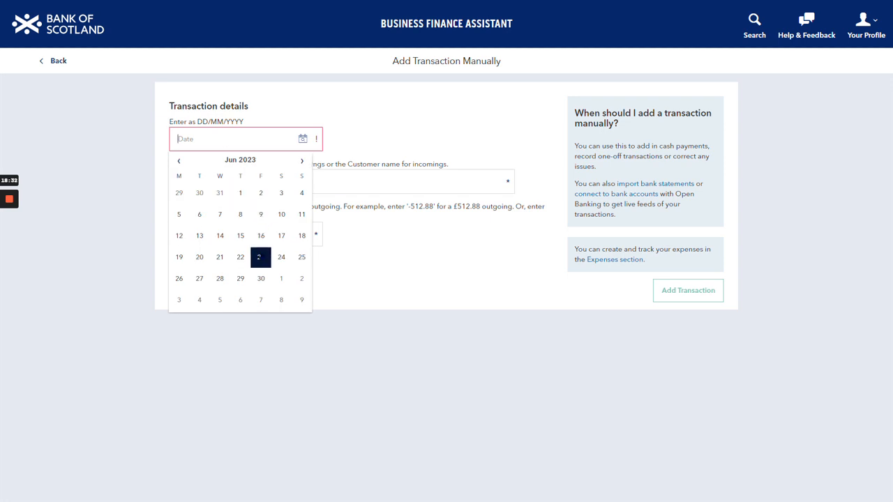
{"action": "left_click", "coordinate": [258, 257]}
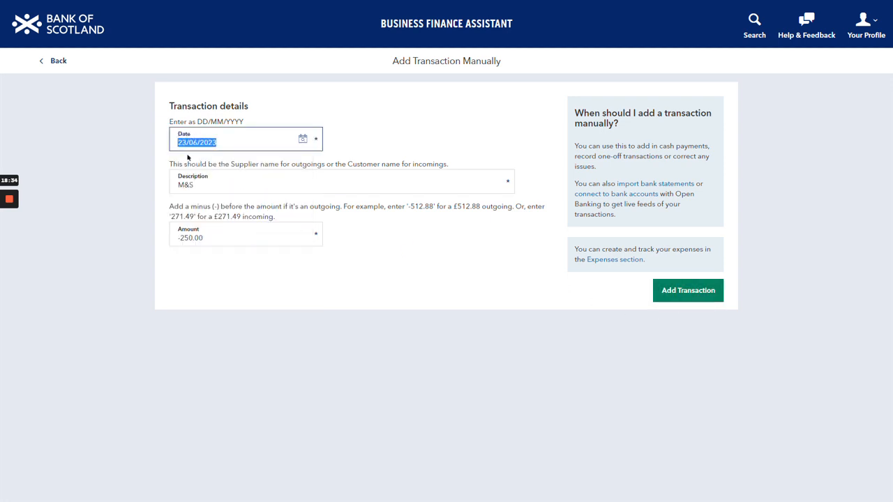
{"action": "left_click", "coordinate": [694, 299]}
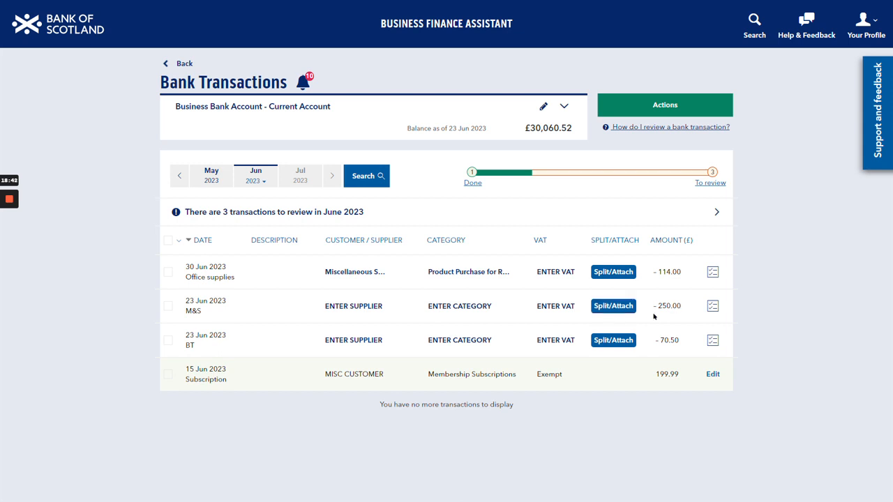
Step: Run the automatic matching on the June 2023 bank transactions, check the M&S split lines and confirm the 23 June M&S transaction
{"action": "left_click", "coordinate": [668, 106]}
{"action": "left_click", "coordinate": [645, 230]}
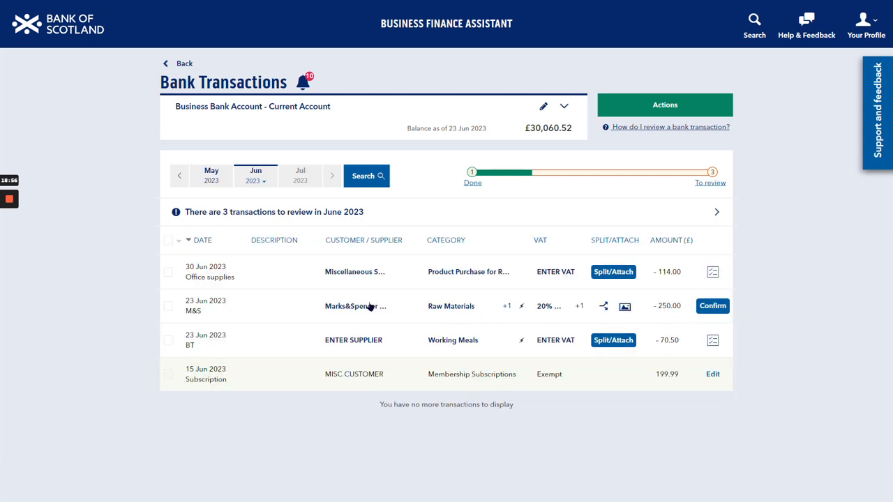
{"action": "left_click", "coordinate": [652, 307]}
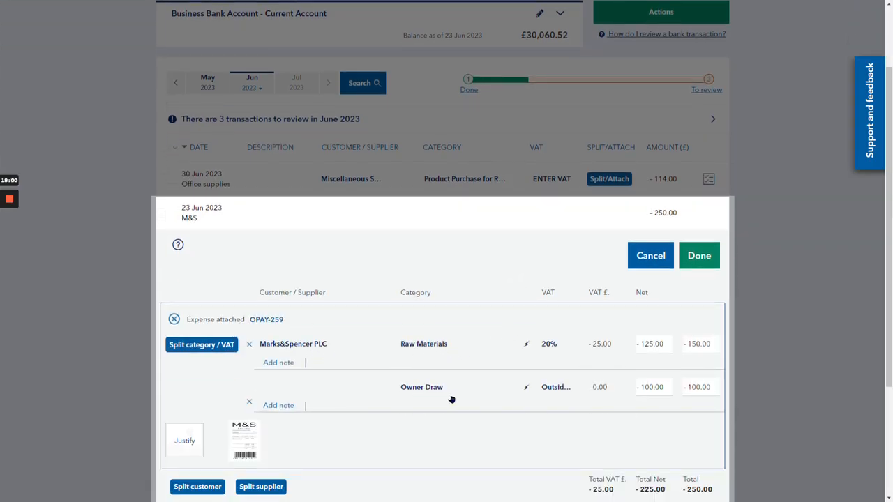
{"action": "scroll", "coordinate": [429, 405], "scroll_direction": "down", "scroll_amount": 2}
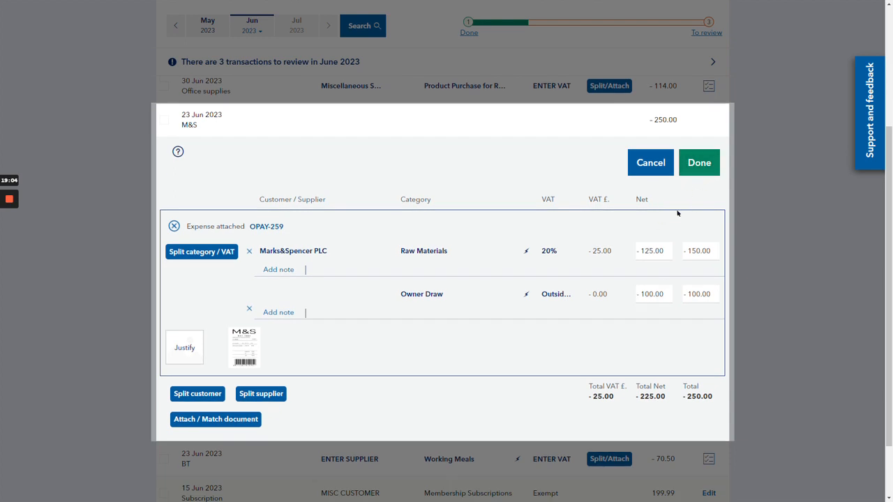
{"action": "left_click", "coordinate": [700, 164]}
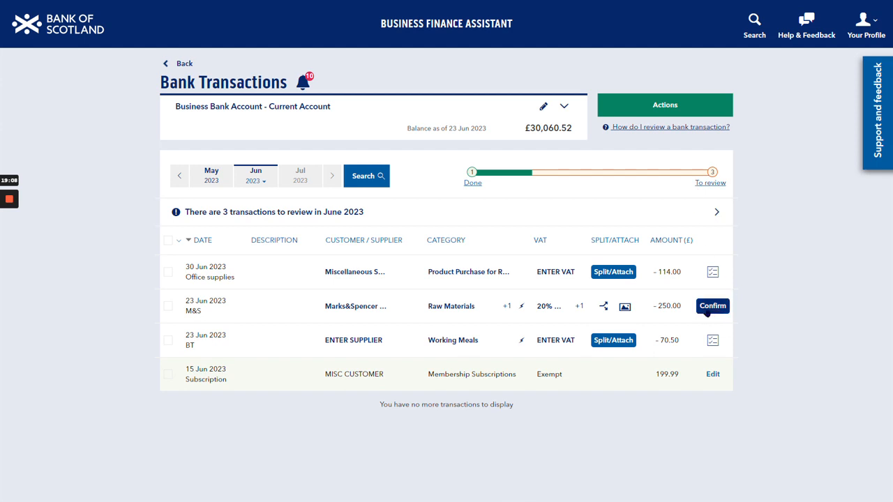
{"action": "left_click", "coordinate": [712, 305]}
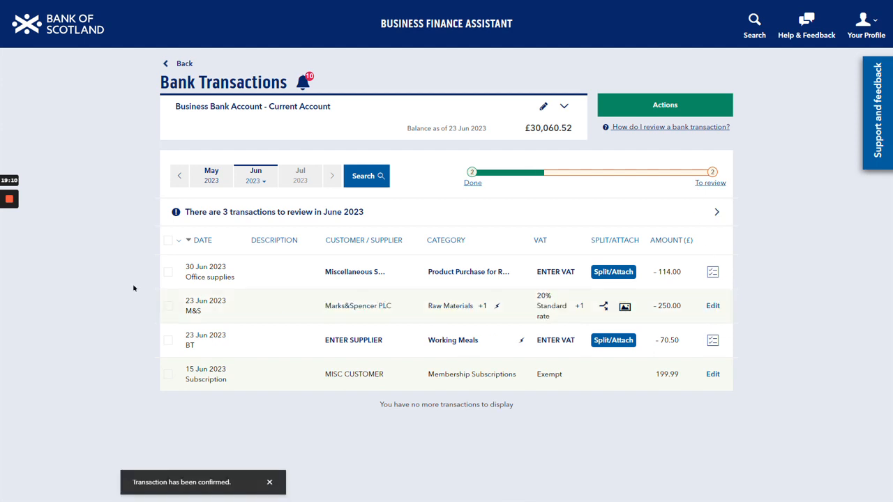
Step: Open the Expenses list, search it for marks and show the payment status filter choices
{"action": "left_click", "coordinate": [67, 35]}
{"action": "left_click", "coordinate": [59, 232]}
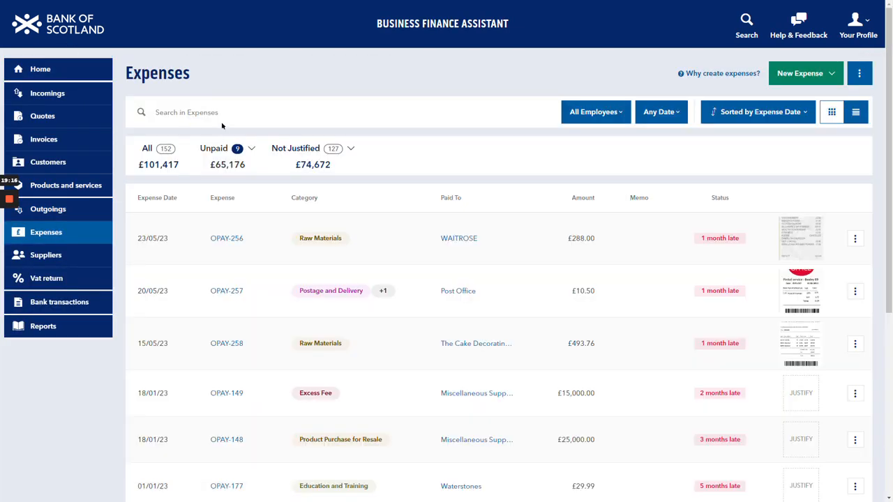
{"action": "left_click", "coordinate": [204, 109]}
{"action": "type", "text": "marks"}
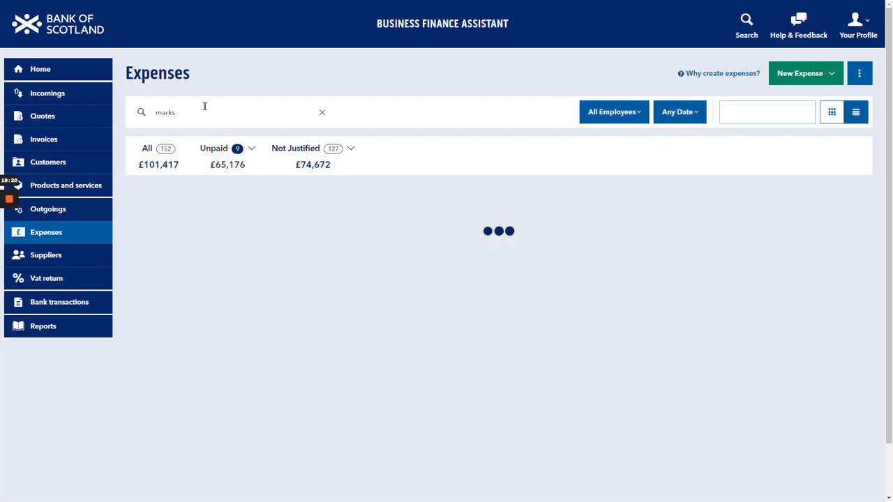
{"action": "left_click", "coordinate": [220, 152]}
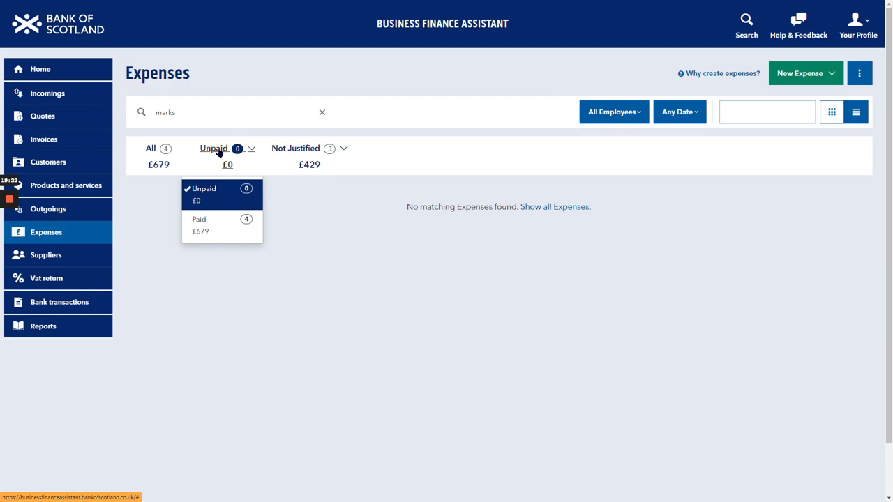
Step: Search the expenses for 250 instead and filter the list to Paid expenses
{"action": "double_click", "coordinate": [165, 111]}
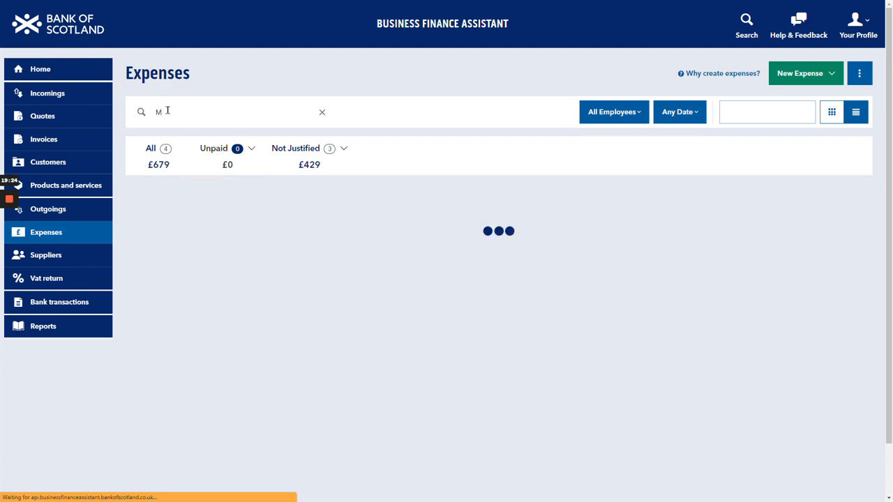
{"action": "key", "text": "BackSpace"}
{"action": "type", "text": "250"}
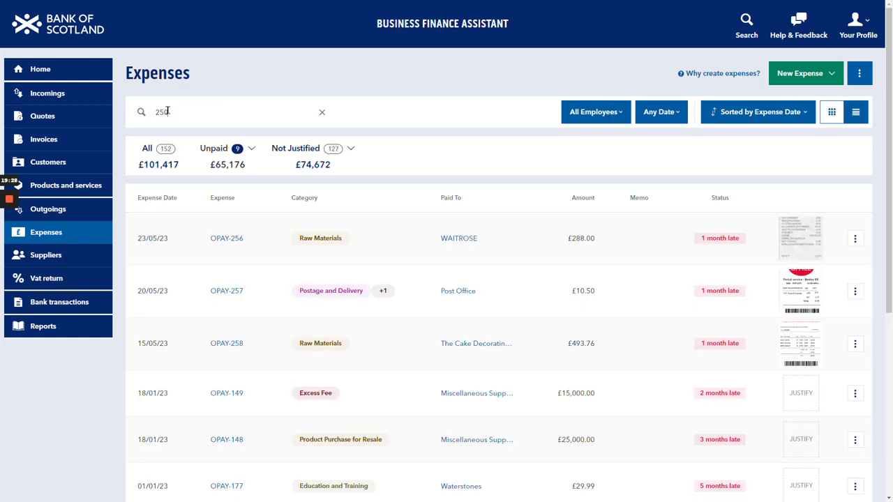
{"action": "left_click", "coordinate": [230, 160]}
{"action": "left_click", "coordinate": [220, 225]}
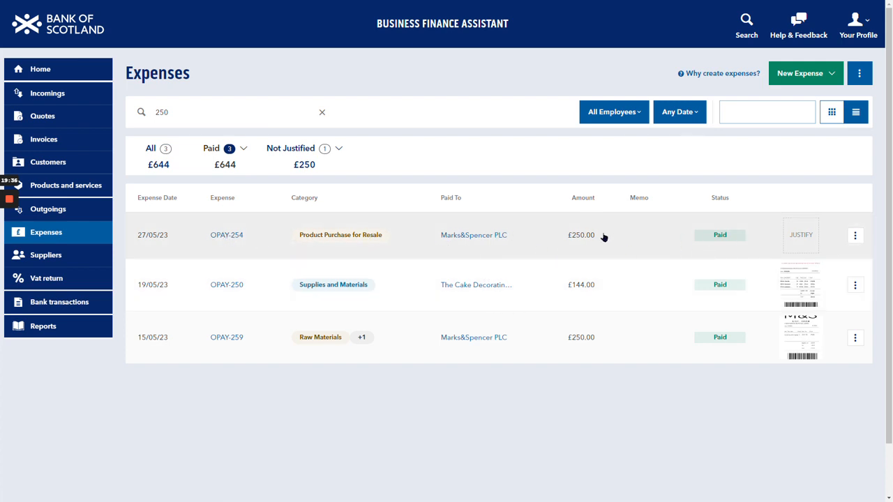
Step: Return to the home dashboard and open the transactions of the Business Bank Account
{"action": "left_click", "coordinate": [41, 69]}
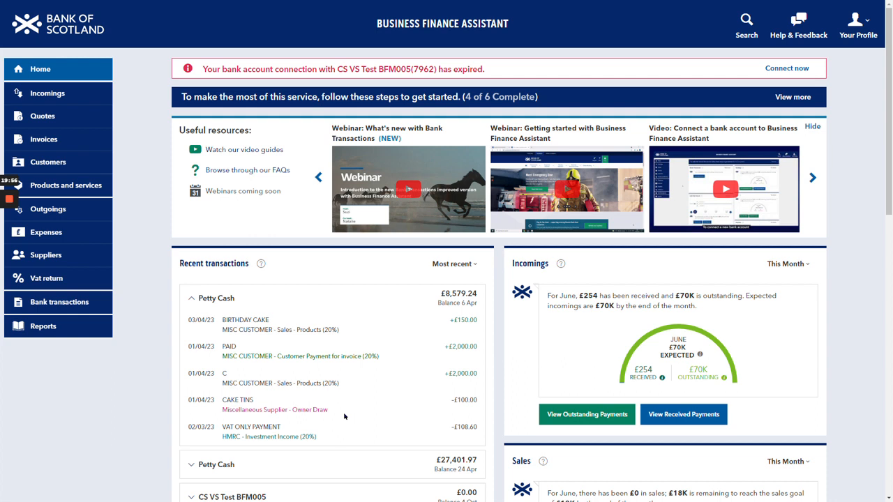
{"action": "scroll", "coordinate": [278, 320], "scroll_direction": "down", "scroll_amount": 2}
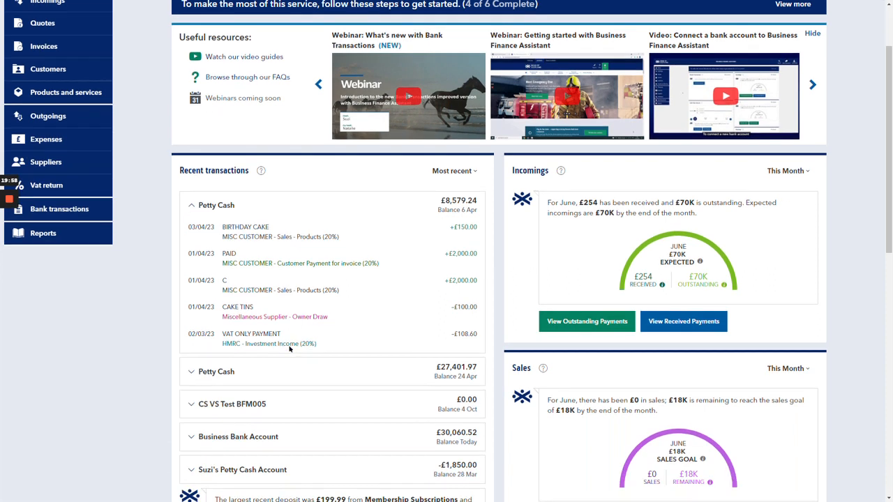
{"action": "left_click", "coordinate": [74, 216]}
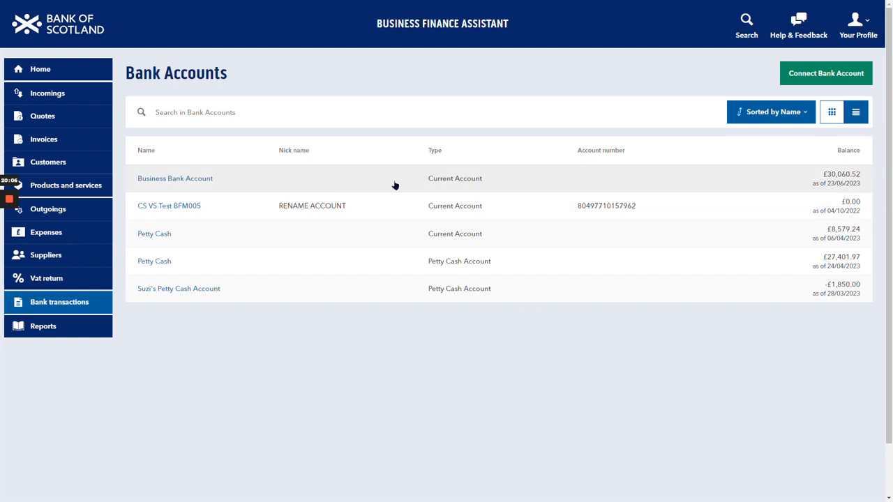
{"action": "left_click", "coordinate": [428, 185]}
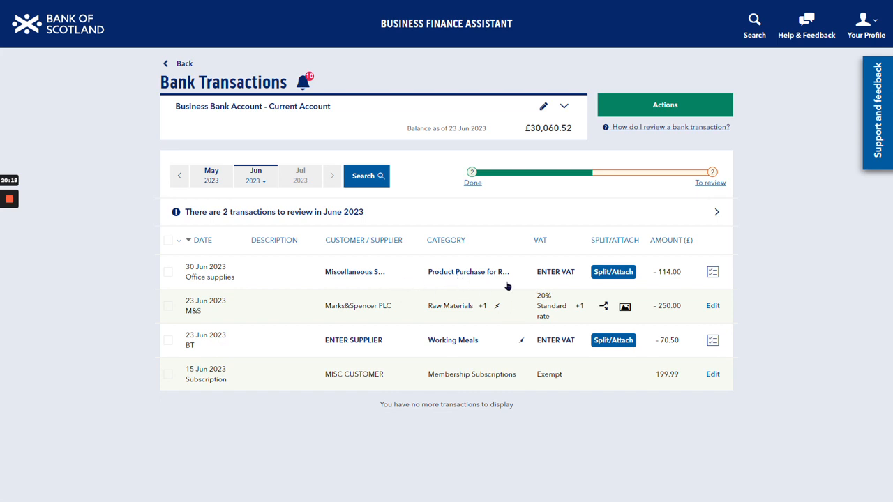
Step: Open the split and attachment details of the 30 June Office supplies transaction and confirm OPAY-233 as its matching expense
{"action": "left_click", "coordinate": [620, 276]}
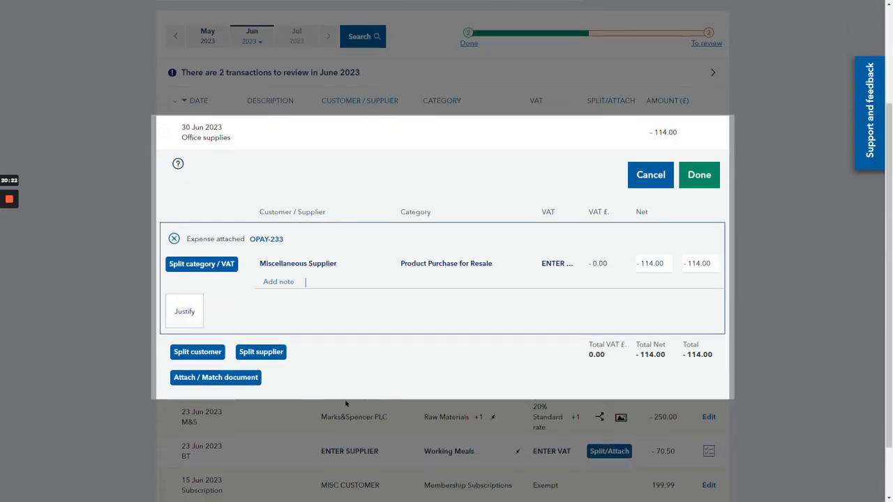
{"action": "left_click", "coordinate": [212, 382]}
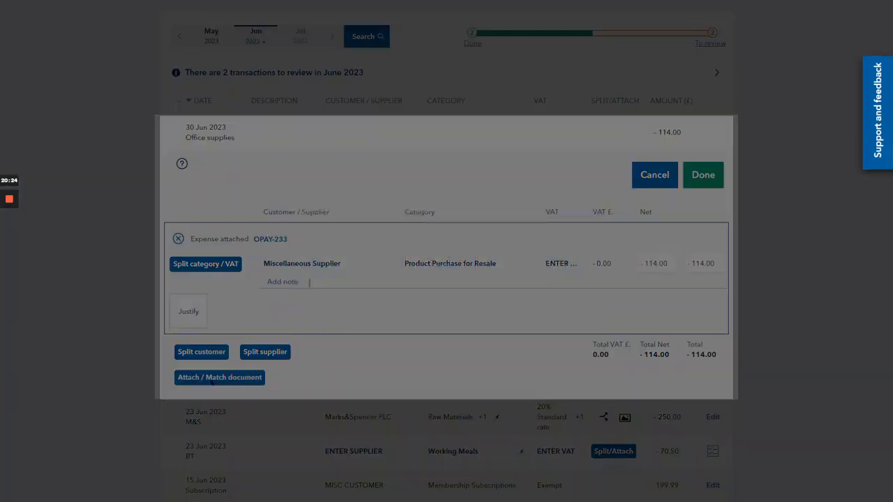
{"action": "left_click", "coordinate": [384, 264]}
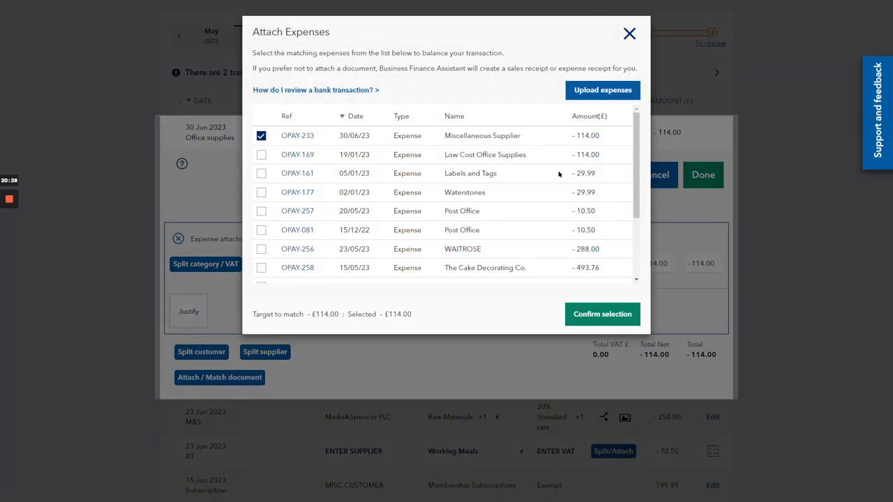
{"action": "left_click", "coordinate": [614, 318]}
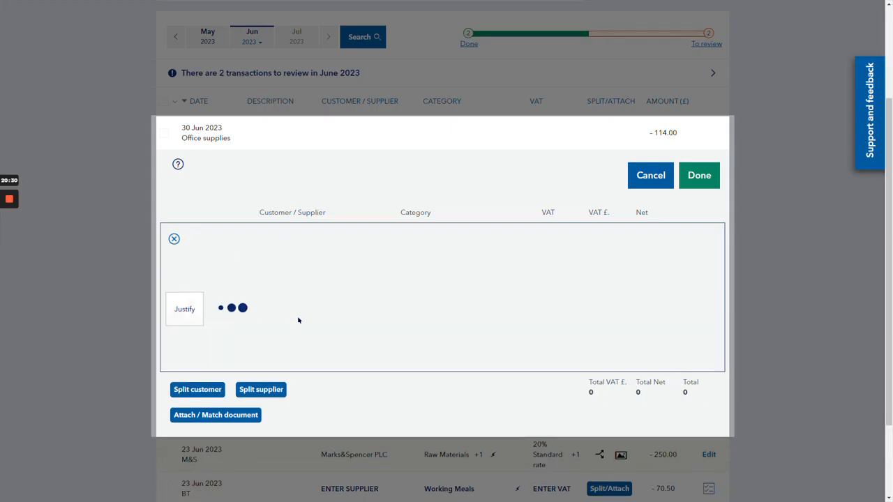
Step: Write the note REMEMBER TO GET LOYALITY CARD on the Miscellaneous Supplier line of the Office supplies transaction
{"action": "left_click", "coordinate": [279, 283]}
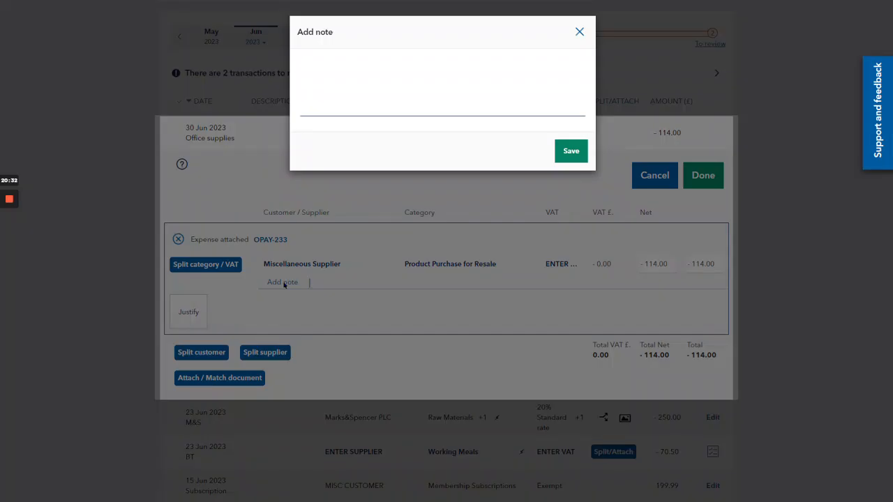
{"action": "left_click", "coordinate": [373, 106]}
{"action": "type", "text": "REMEBER TO"}
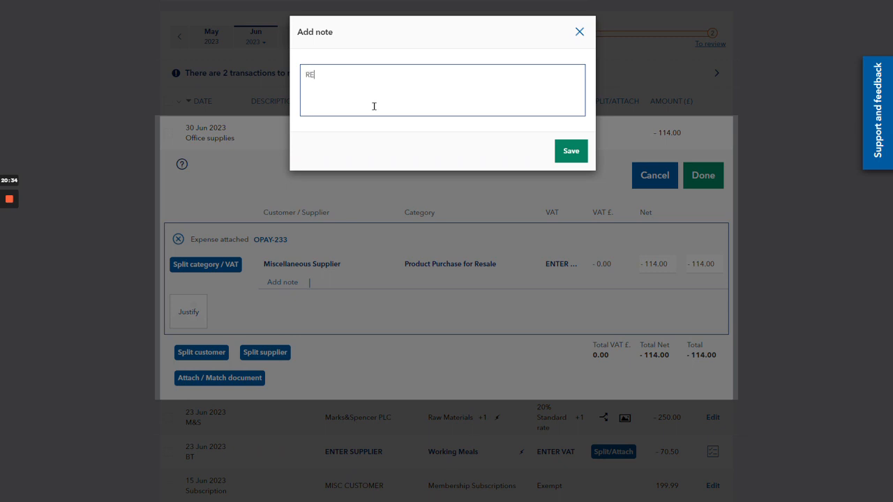
{"action": "key", "text": "BackSpace"}
{"action": "key", "text": "BackSpace"}
{"action": "key", "text": "BackSpace"}
{"action": "key", "text": "BackSpace"}
{"action": "key", "text": "BackSpace"}
{"action": "key", "text": "BackSpace"}
{"action": "key", "text": "BackSpace"}
{"action": "type", "text": "MEMBER TO GET LOYALITY CARD"}
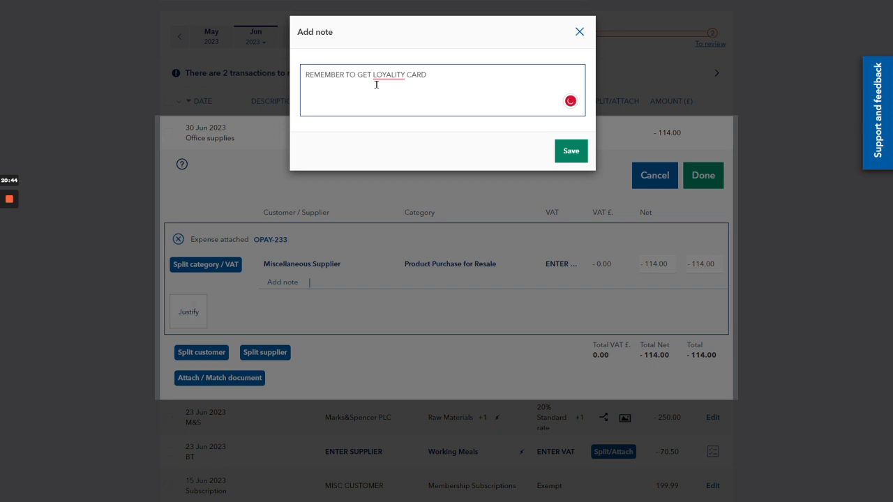
Step: Correct the misspelled word LOYALITY in the note and save the note
{"action": "right_click", "coordinate": [387, 83]}
{"action": "left_click", "coordinate": [391, 82]}
{"action": "left_click", "coordinate": [393, 90]}
{"action": "left_click", "coordinate": [572, 152]}
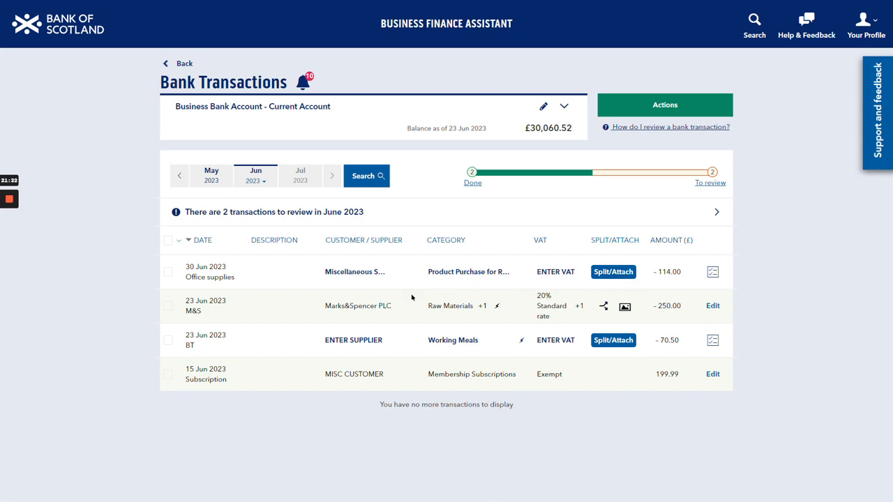
Step: Attach the receipt image Post 20 may £10.50 as evidence to the 20 May 2023 Post Office transaction
{"action": "left_click", "coordinate": [211, 181]}
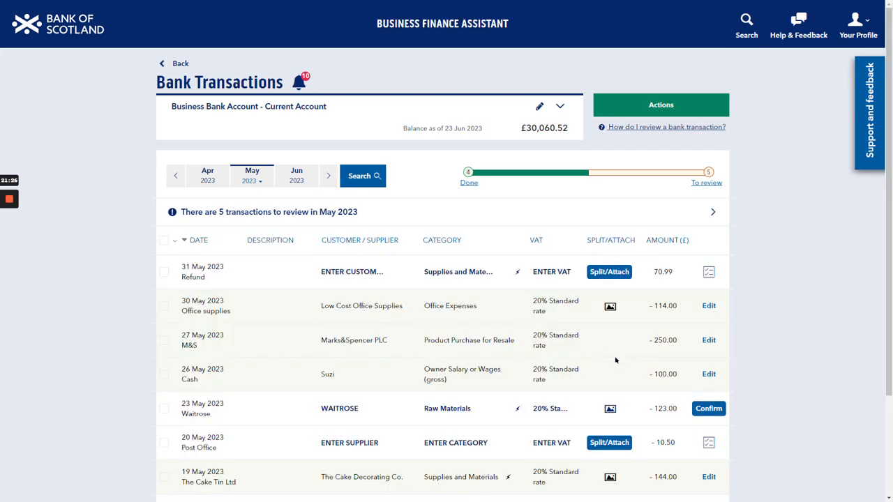
{"action": "scroll", "coordinate": [565, 428], "scroll_direction": "down", "scroll_amount": 2}
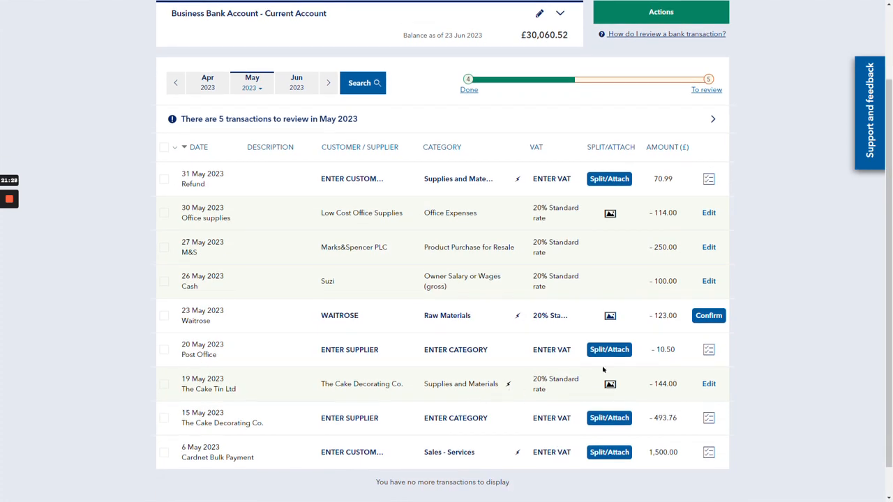
{"action": "left_click", "coordinate": [611, 350]}
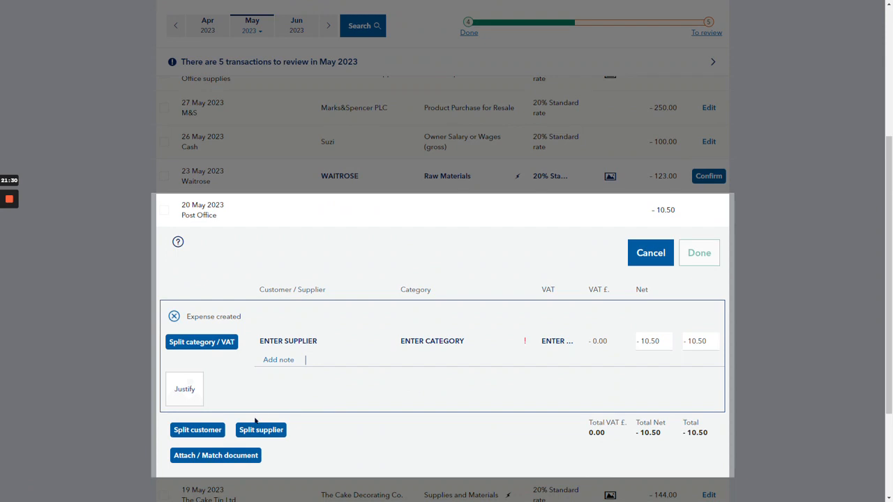
{"action": "left_click", "coordinate": [184, 389]}
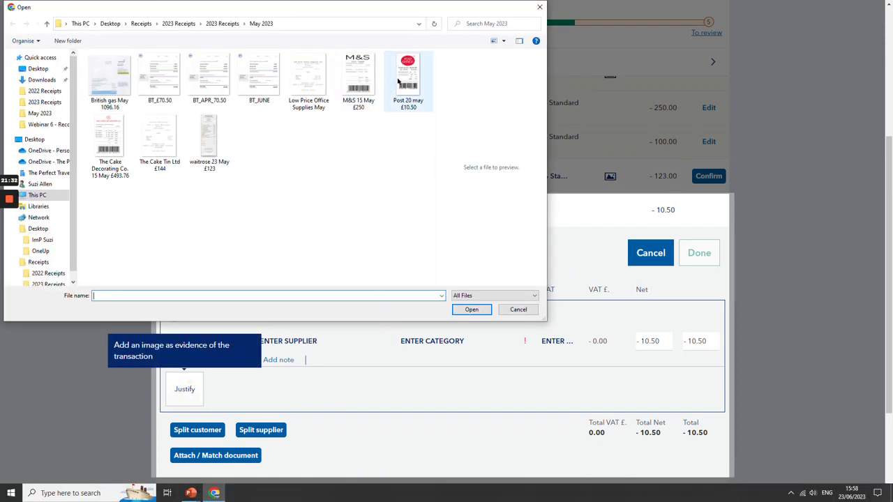
{"action": "left_click", "coordinate": [398, 82]}
{"action": "left_click", "coordinate": [472, 309]}
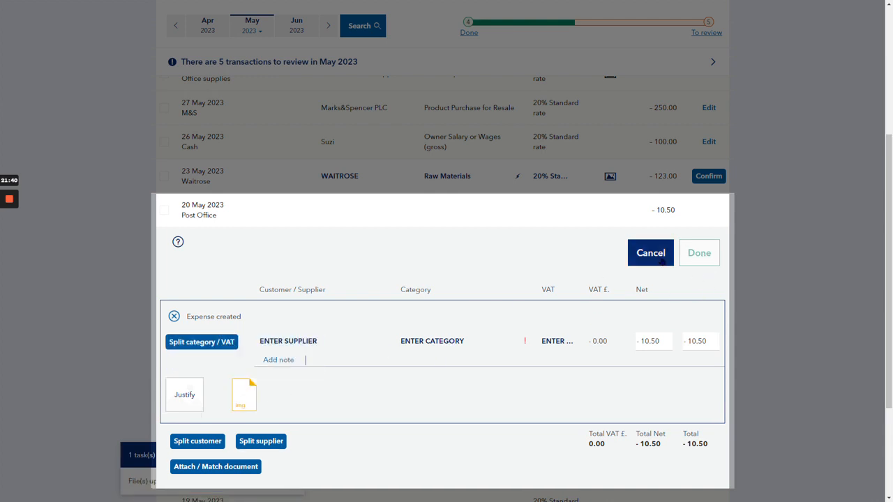
{"action": "left_click", "coordinate": [184, 395]}
{"action": "double_click", "coordinate": [409, 69]}
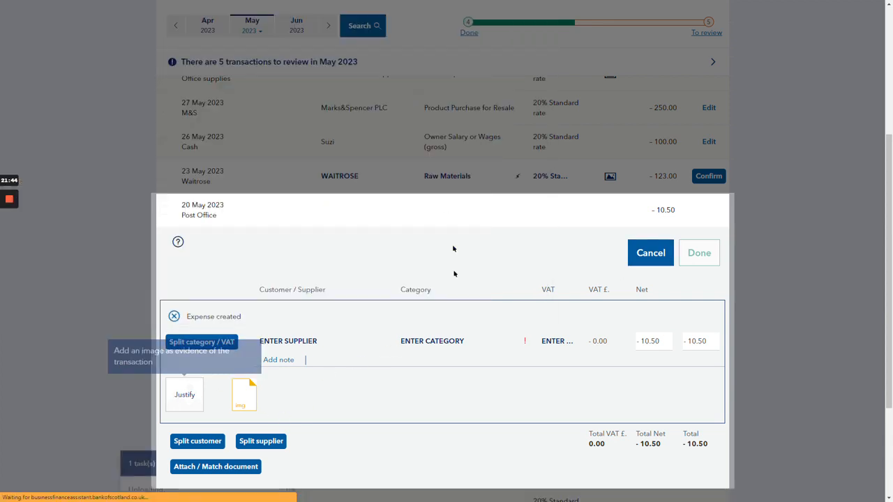
{"action": "left_click", "coordinate": [327, 375]}
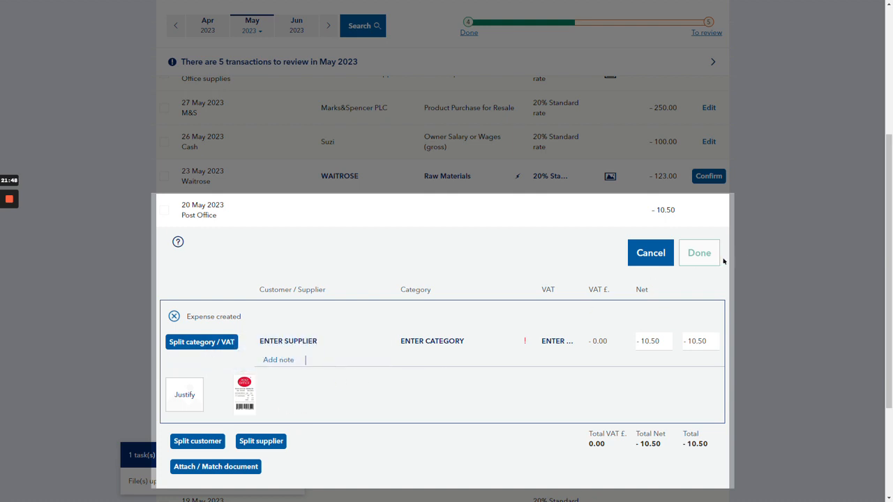
Step: Set the transaction's supplier to Post Office and its category to Postage and Delivery [Communication Expenses]
{"action": "left_click", "coordinate": [291, 341]}
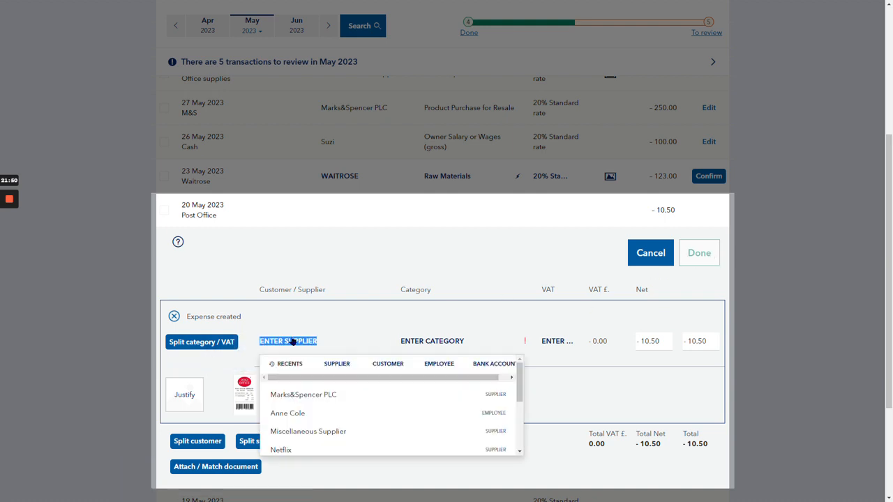
{"action": "type", "text": "post"}
{"action": "key", "text": "Return"}
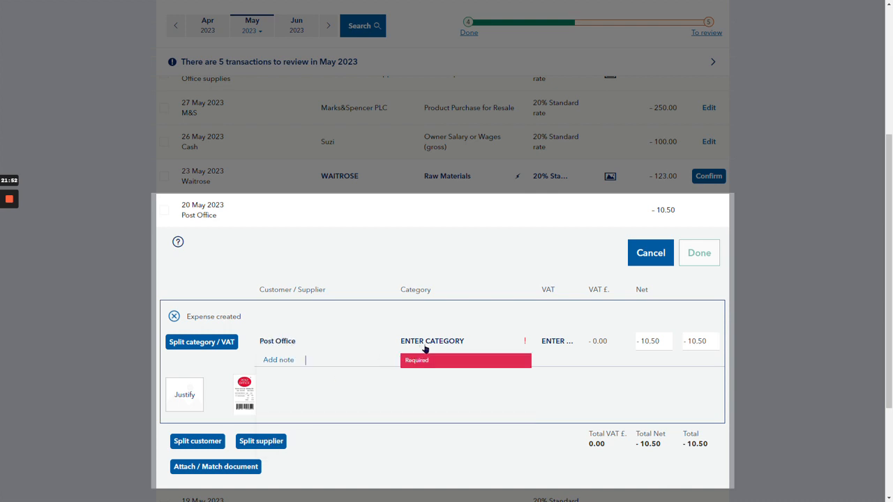
{"action": "left_click", "coordinate": [430, 345]}
{"action": "type", "text": "post"}
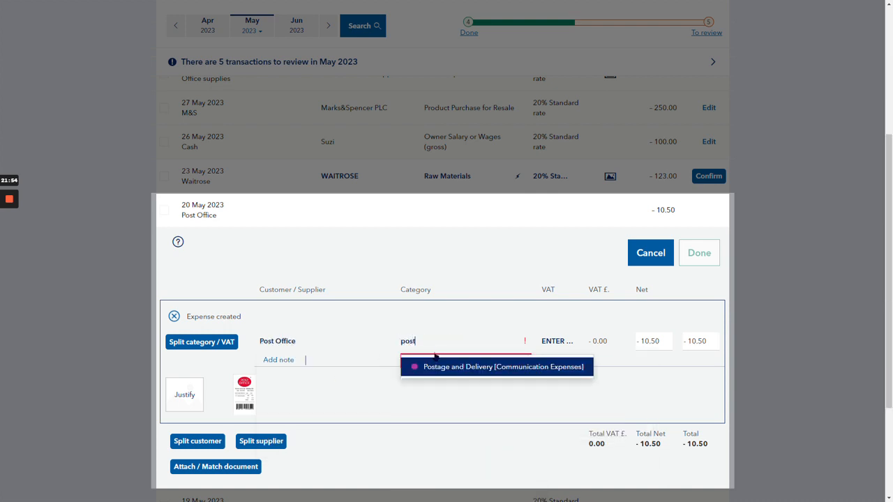
{"action": "left_click", "coordinate": [452, 368]}
Step: Set the Post Office line's VAT rate to 20% and save the transaction details
{"action": "left_click", "coordinate": [563, 342]}
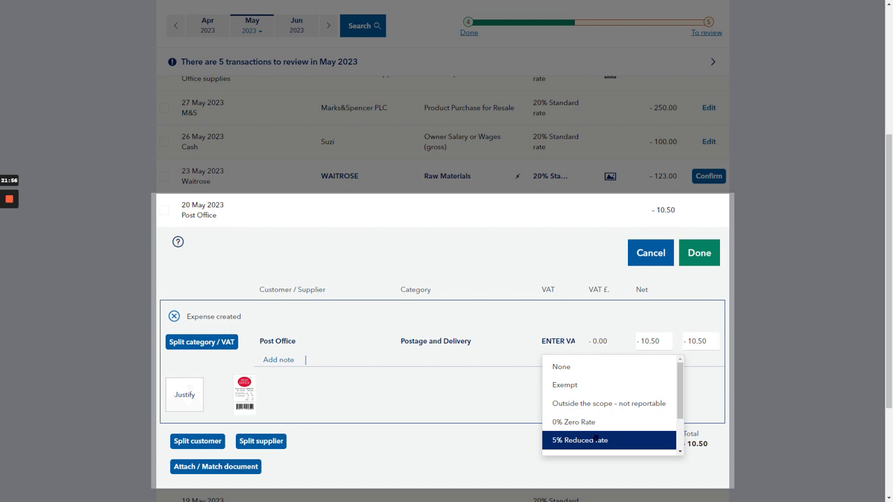
{"action": "scroll", "coordinate": [594, 436], "scroll_direction": "down", "scroll_amount": 1}
{"action": "left_click", "coordinate": [593, 425]}
{"action": "left_click", "coordinate": [699, 253]}
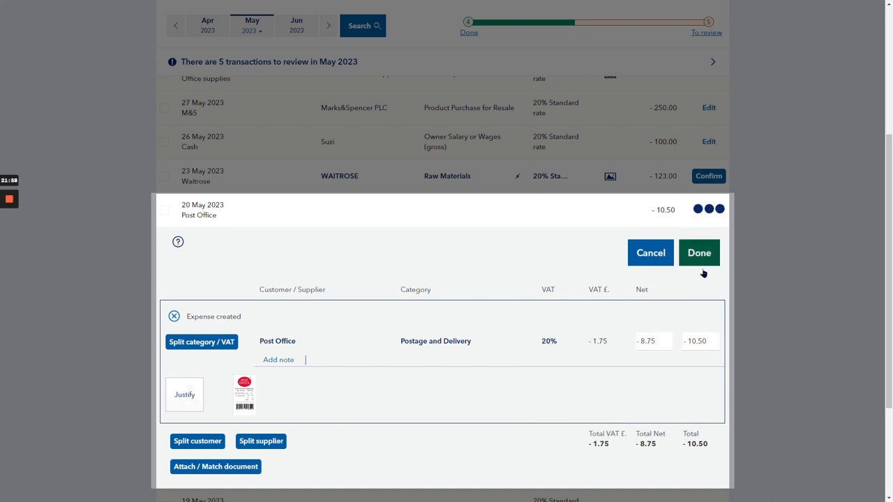
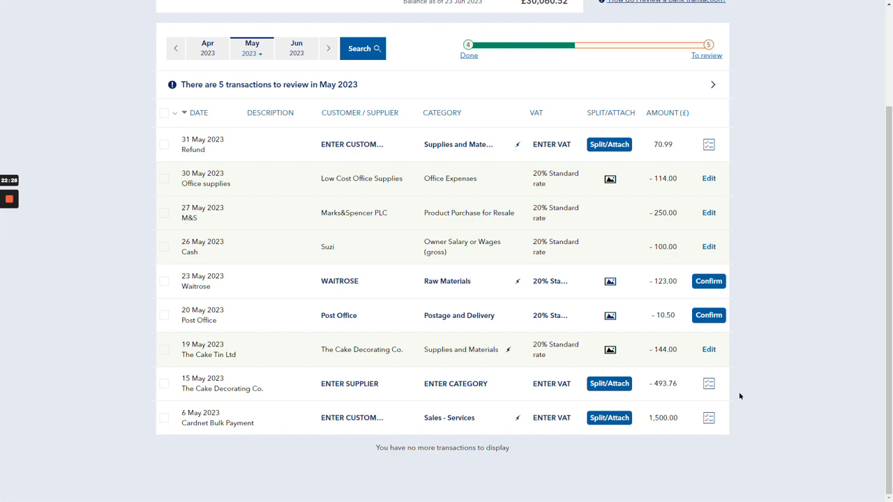
Step: Start a new supplier credit memo for the supplier Amazon
{"action": "scroll", "coordinate": [388, 364], "scroll_direction": "up", "scroll_amount": 2}
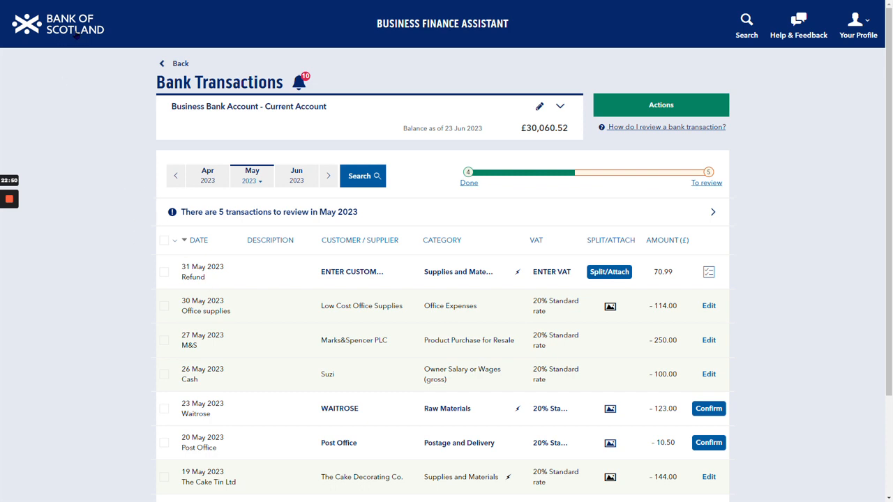
{"action": "left_click", "coordinate": [58, 24]}
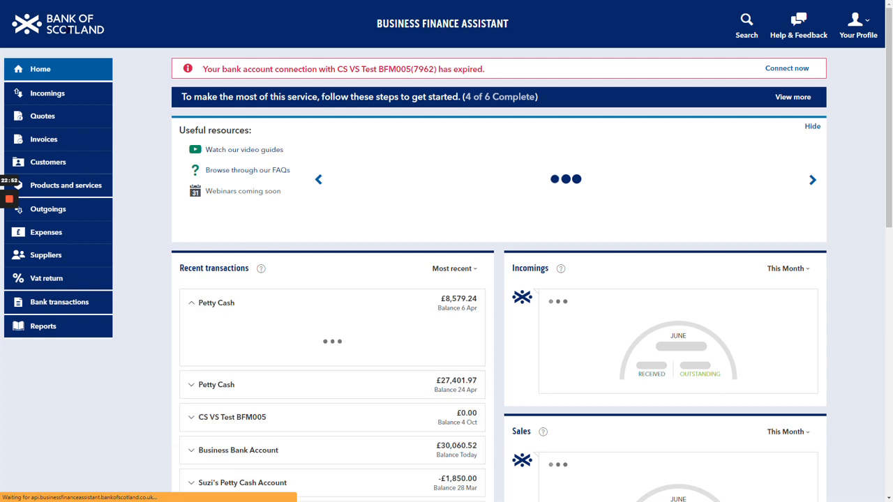
{"action": "left_click", "coordinate": [55, 257]}
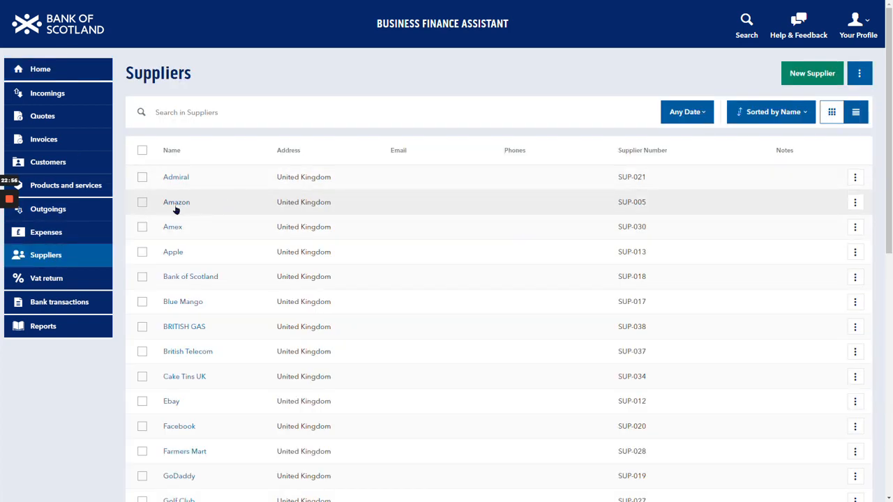
{"action": "left_click", "coordinate": [326, 204]}
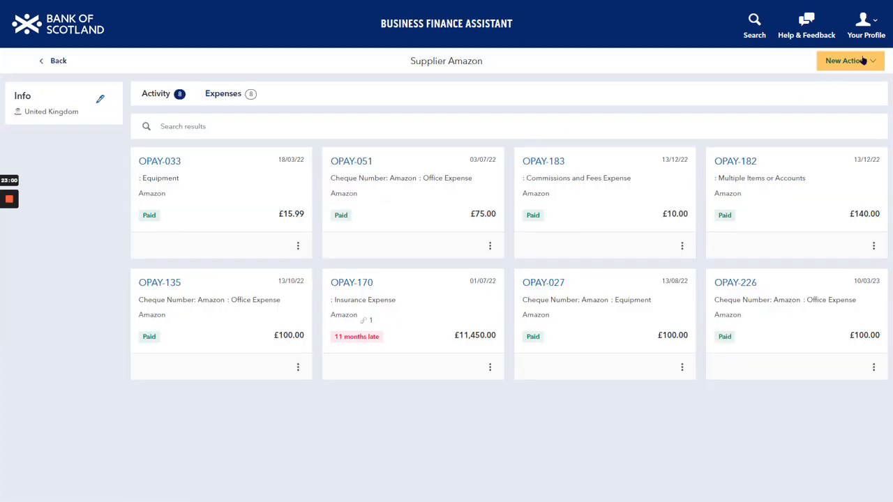
{"action": "left_click", "coordinate": [862, 61]}
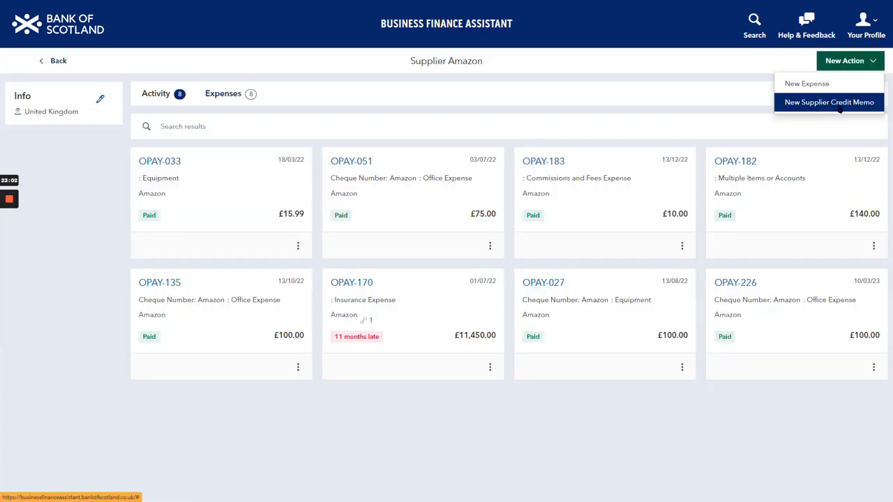
{"action": "left_click", "coordinate": [840, 103]}
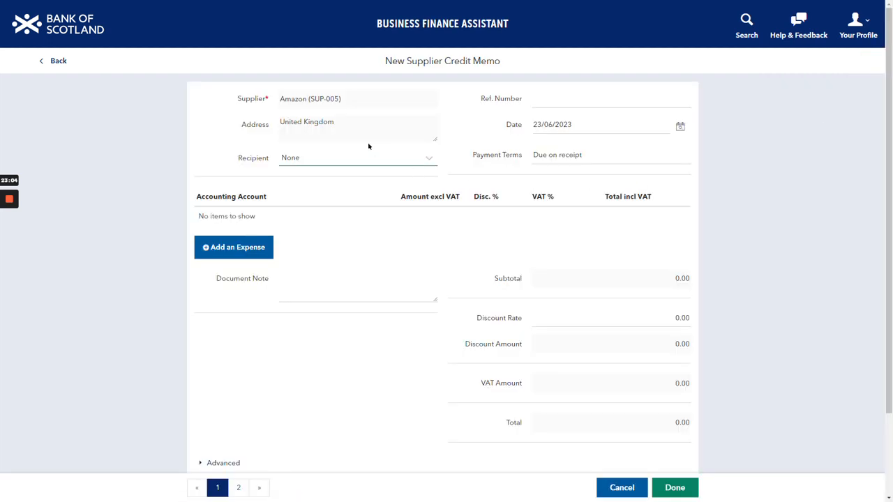
Step: Add an expense line to the credit memo and assign it to the accounting account 15200 Equipment
{"action": "left_click", "coordinate": [243, 250]}
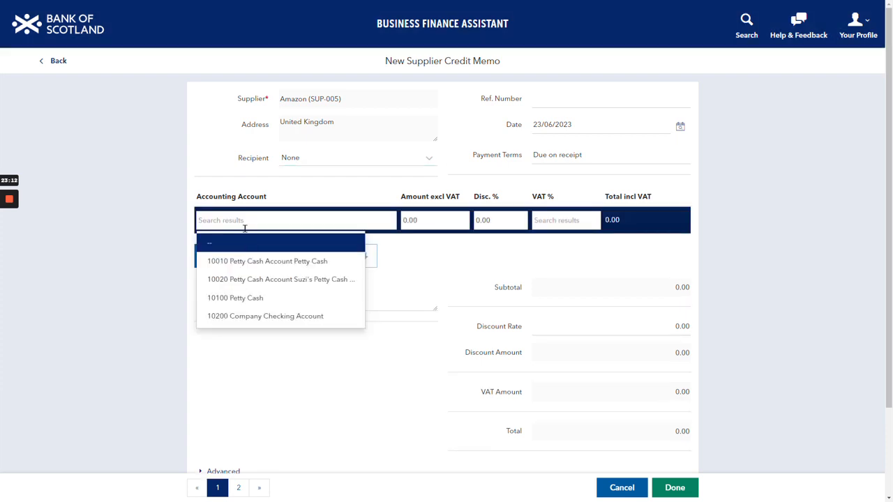
{"action": "type", "text": "refu"}
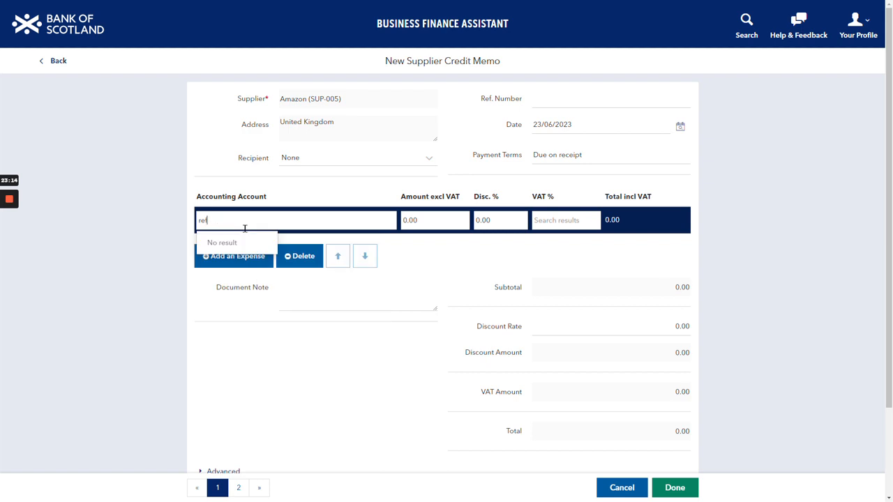
{"action": "key", "text": "BackSpace"}
{"action": "key", "text": "BackSpace"}
{"action": "key", "text": "BackSpace"}
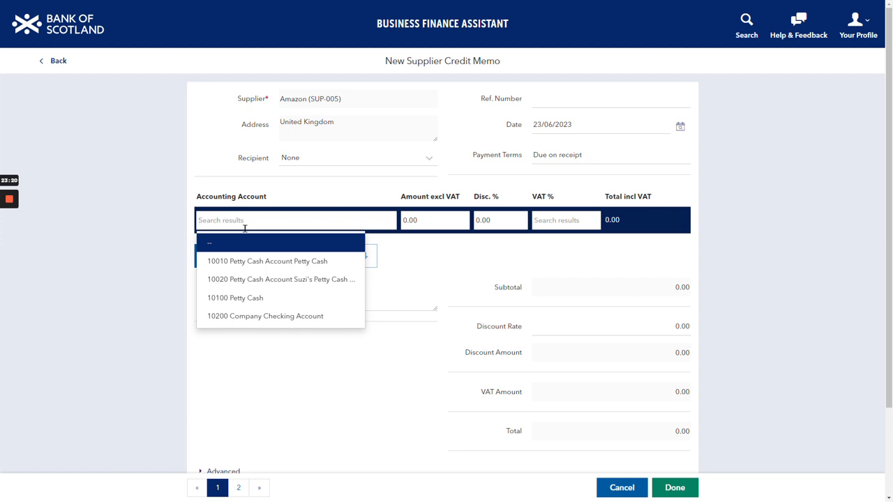
{"action": "type", "text": "equ"}
{"action": "left_click", "coordinate": [259, 244]}
Step: Set the Equipment line's VAT to 20.0% Standard rate (Purchases) and its amount excluding VAT to 59.16
{"action": "left_click", "coordinate": [463, 228]}
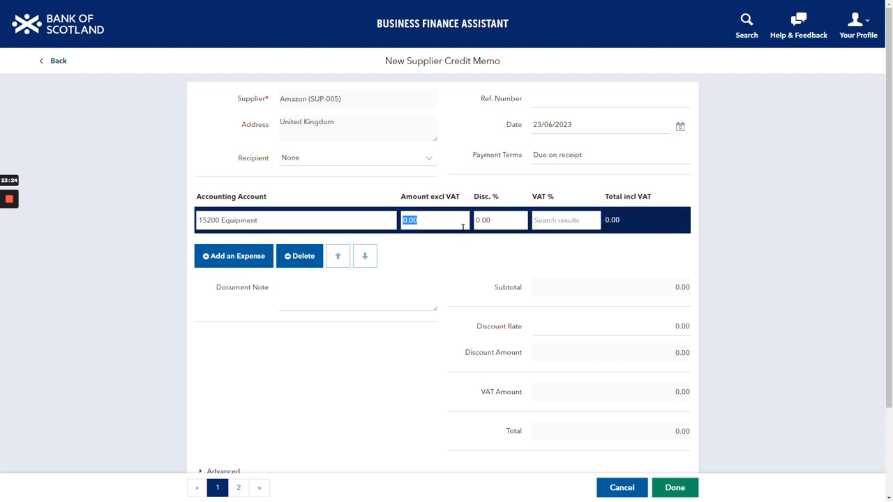
{"action": "left_click", "coordinate": [547, 220]}
{"action": "left_click", "coordinate": [532, 369]}
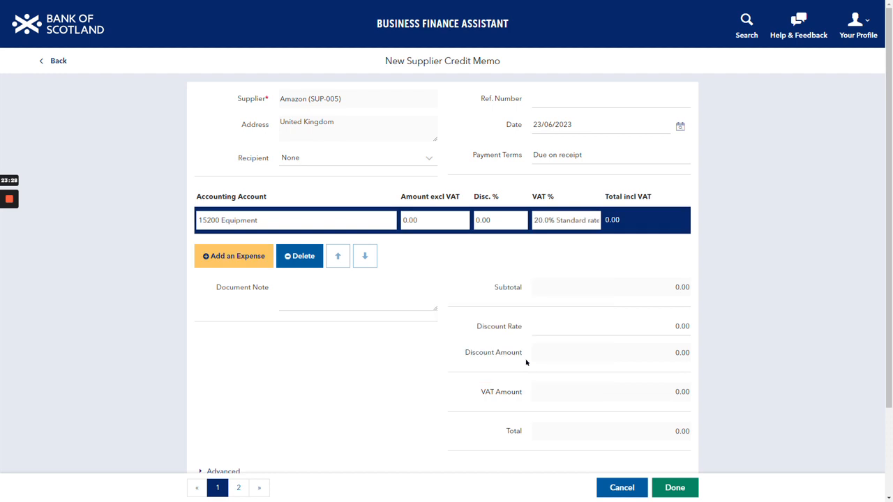
{"action": "left_click", "coordinate": [434, 220]}
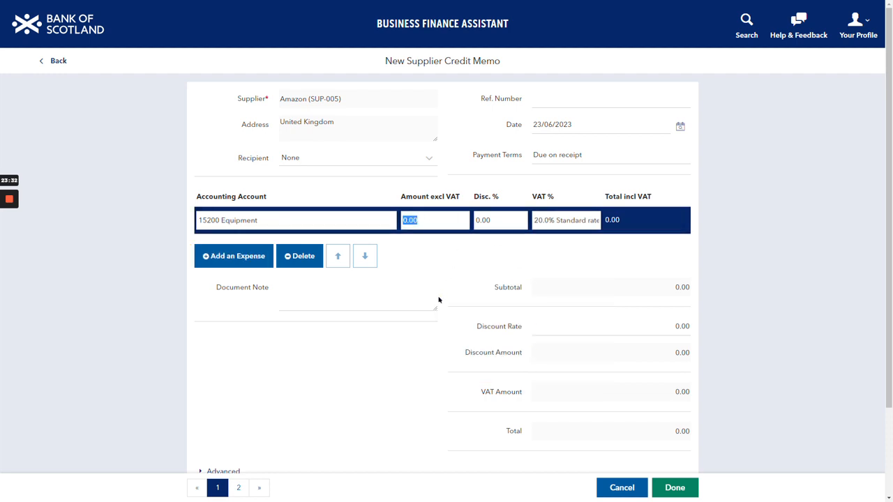
{"action": "type", "text": "59.16"}
Step: Complete and finalise the Amazon credit memo, download it as a PDF and close its preview
{"action": "left_click", "coordinate": [680, 487]}
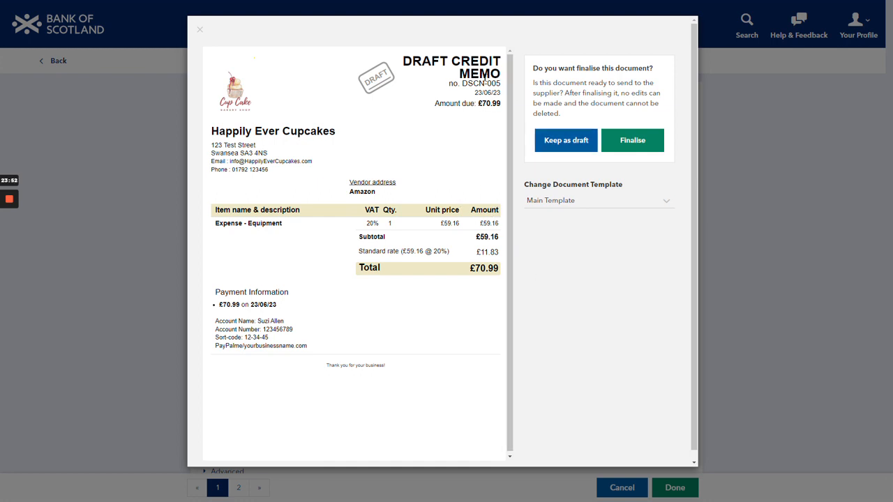
{"action": "left_click", "coordinate": [640, 142]}
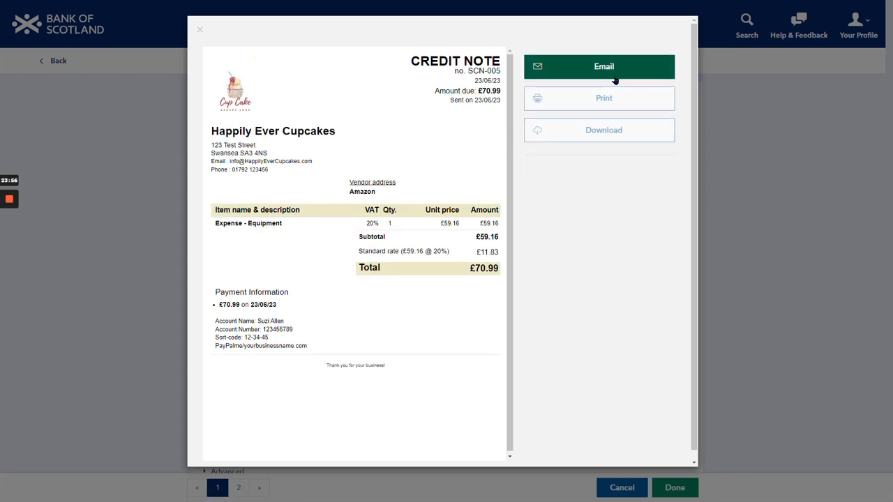
{"action": "left_click", "coordinate": [604, 131]}
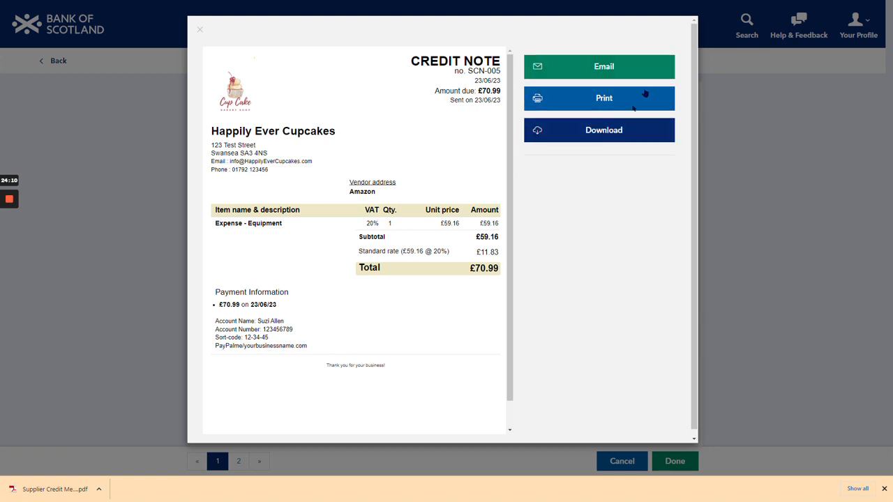
{"action": "left_click", "coordinate": [199, 28]}
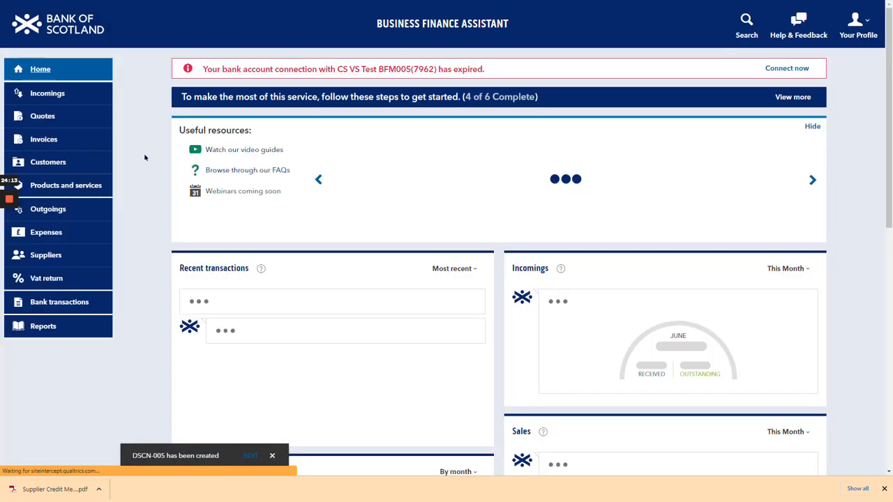
Step: Return to the Business Bank Account's transactions and show those for May 2023
{"action": "left_click", "coordinate": [63, 302]}
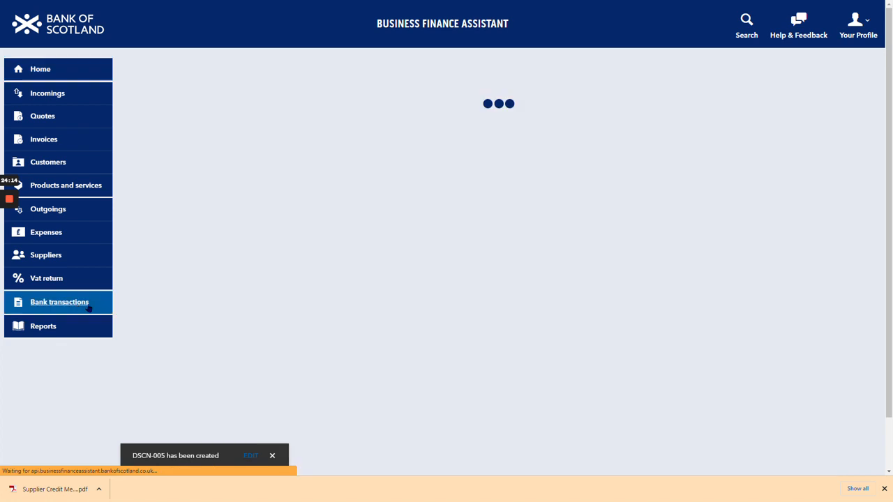
{"action": "left_click", "coordinate": [424, 174]}
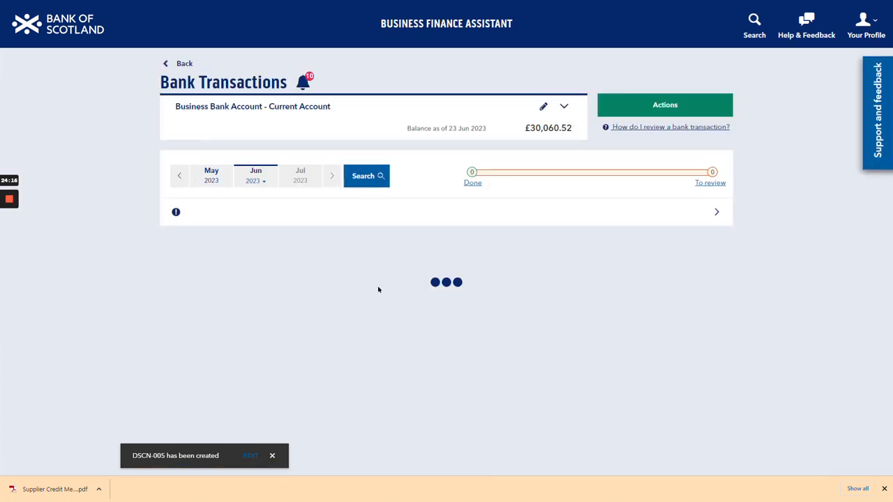
{"action": "left_click", "coordinate": [211, 176]}
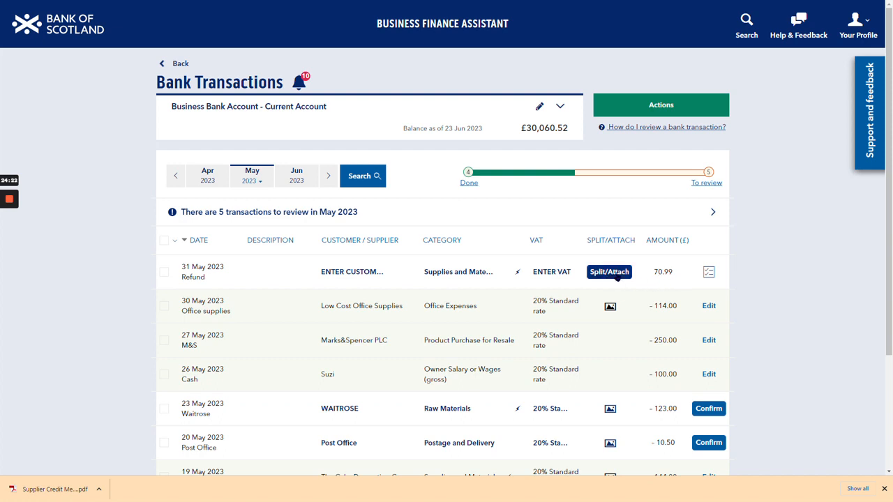
Step: Match the 31 May 2023 Refund to the Amazon supplier credit memo, save the match and confirm the transaction
{"action": "left_click", "coordinate": [616, 276]}
{"action": "scroll", "coordinate": [598, 305], "scroll_direction": "down", "scroll_amount": 2}
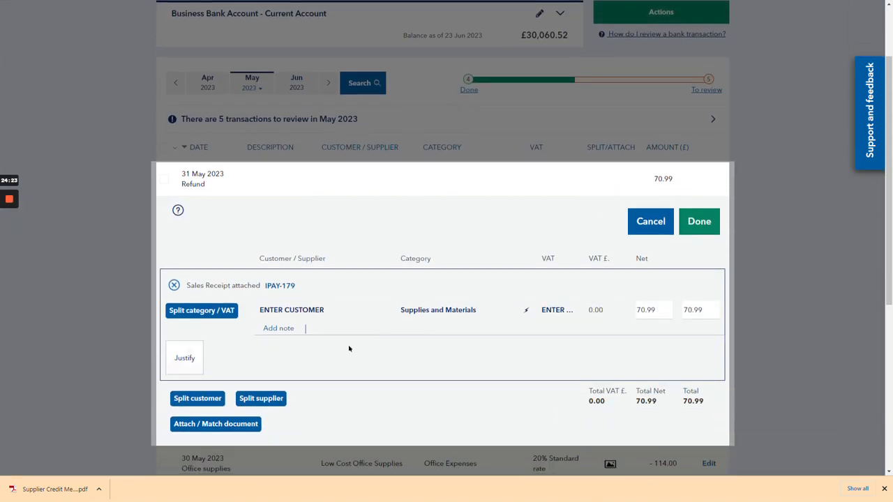
{"action": "left_click", "coordinate": [201, 424]}
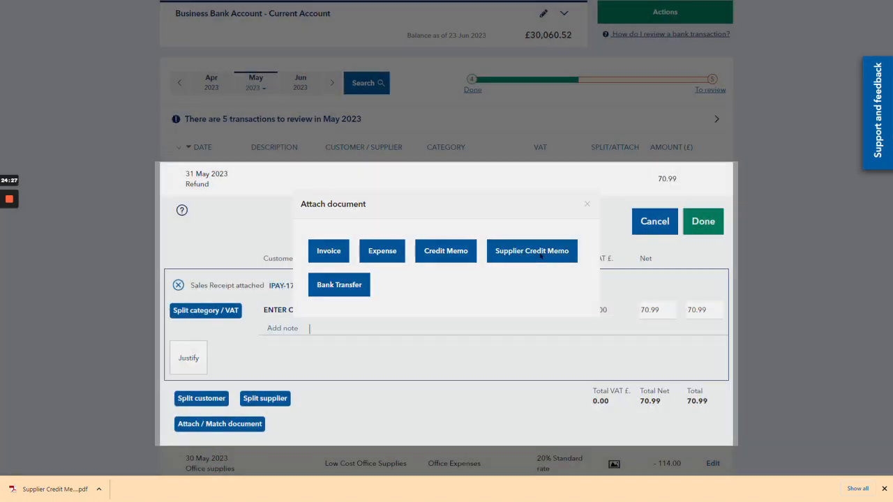
{"action": "left_click", "coordinate": [539, 256]}
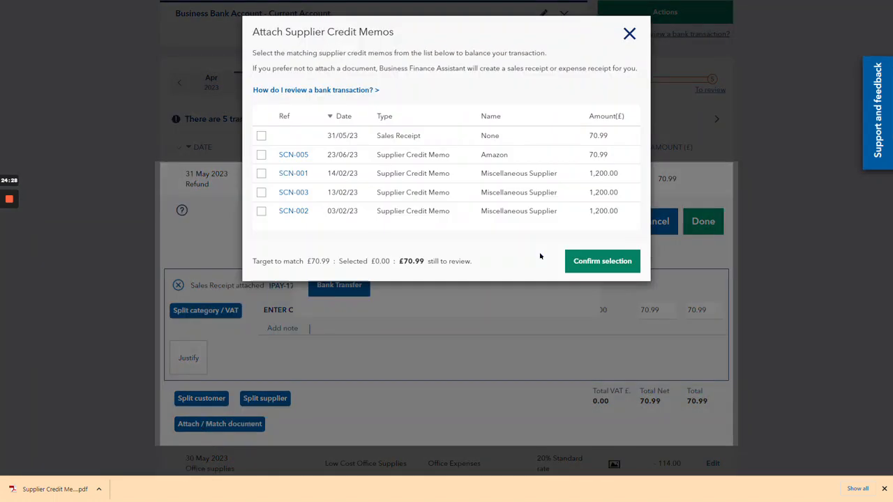
{"action": "left_click", "coordinate": [261, 155]}
{"action": "left_click", "coordinate": [595, 265]}
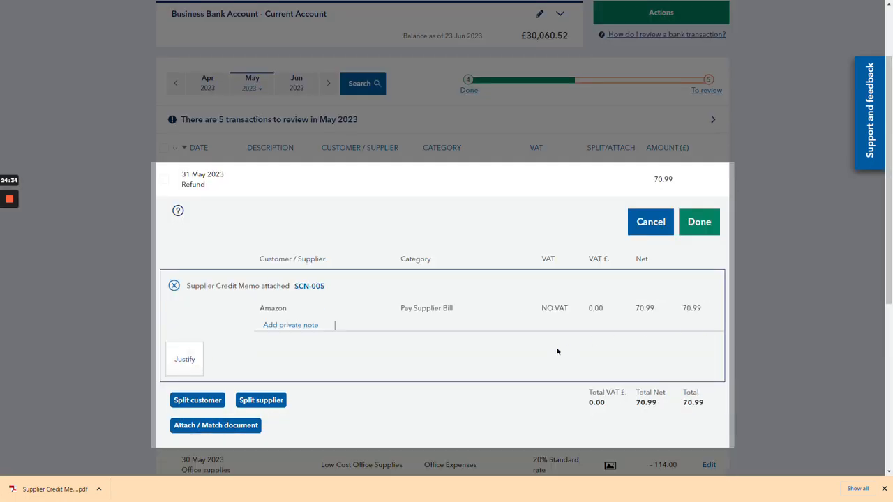
{"action": "left_click", "coordinate": [701, 231]}
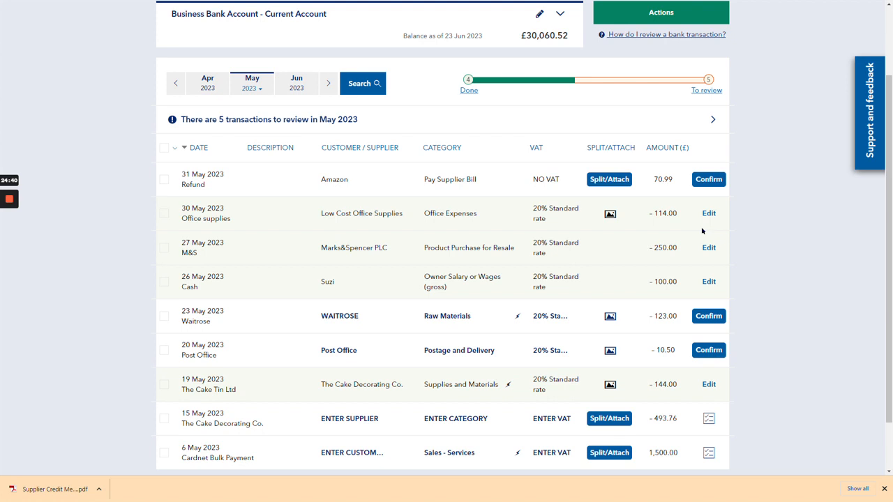
{"action": "left_click", "coordinate": [708, 179]}
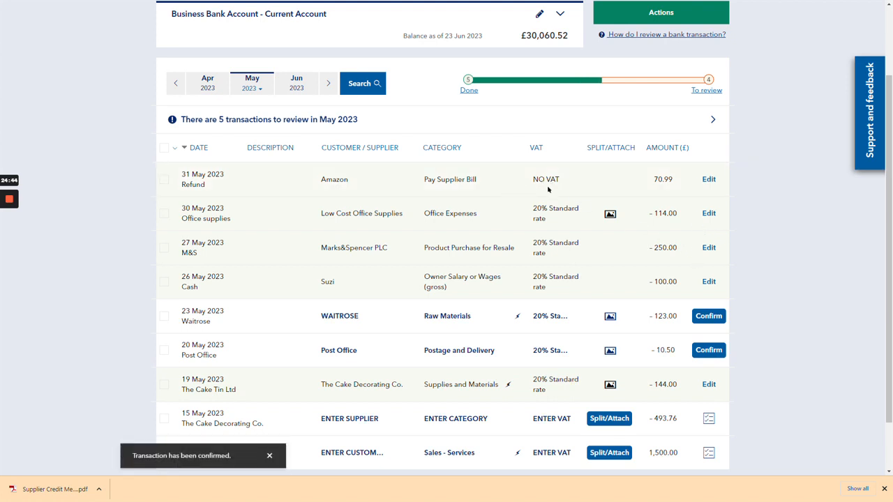
Step: Check the supplier credit memo attached to the confirmed 31 May 2023 Refund, including its account, VAT and total
{"action": "left_click", "coordinate": [636, 184]}
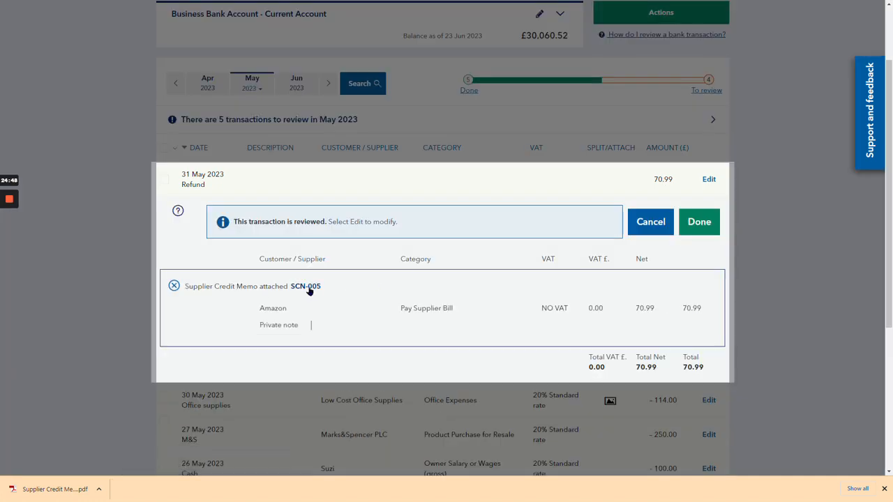
{"action": "left_click", "coordinate": [307, 286]}
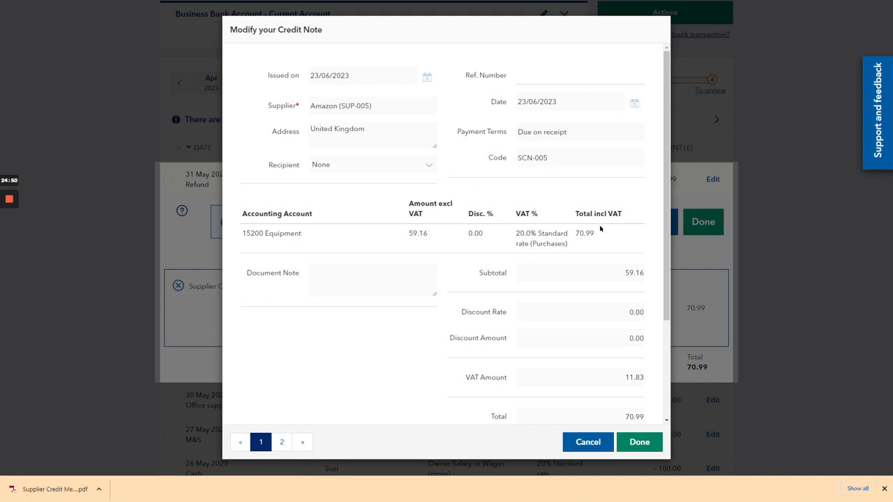
{"action": "left_click", "coordinate": [586, 441]}
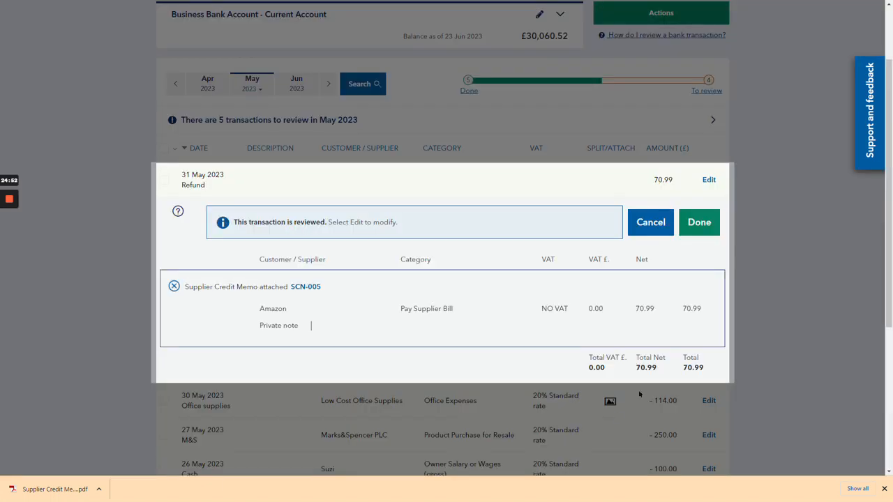
{"action": "left_click", "coordinate": [650, 222]}
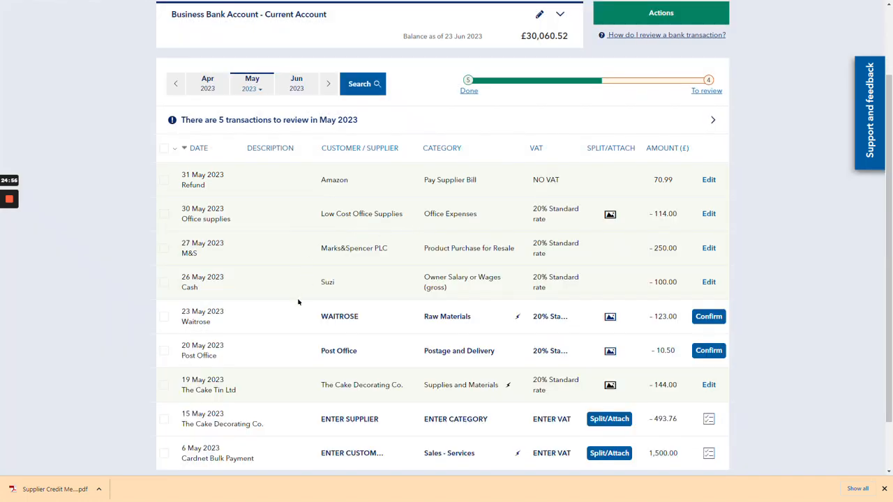
Step: Add a supplier split to the 6 May 2023 Cardnet Bulk Payment for recording an expense alongside the sales receipt
{"action": "scroll", "coordinate": [433, 293], "scroll_direction": "down", "scroll_amount": 2}
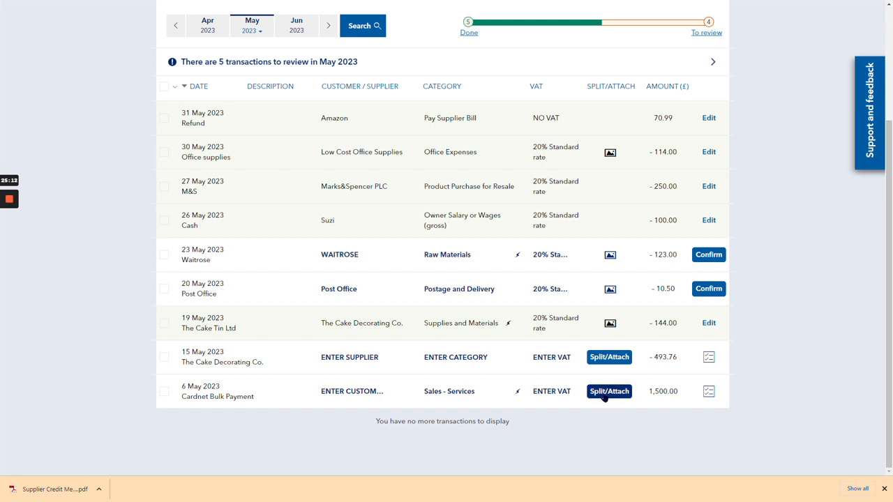
{"action": "left_click", "coordinate": [608, 392]}
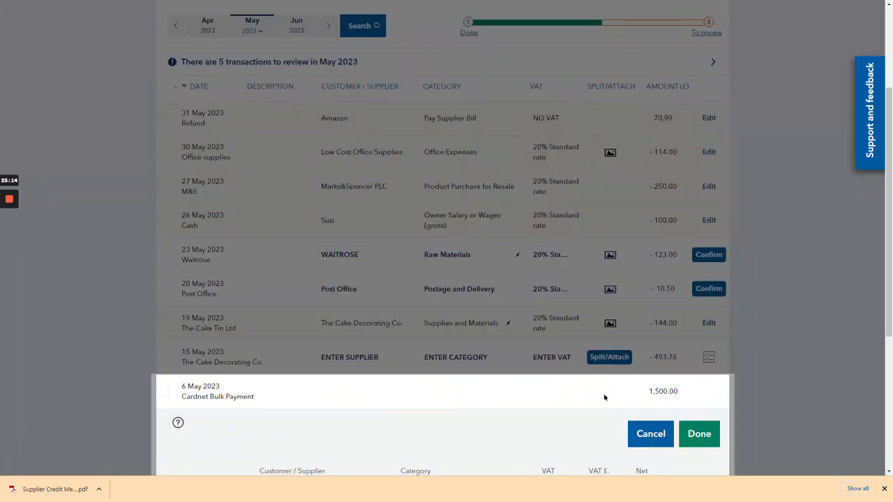
{"action": "scroll", "coordinate": [603, 401], "scroll_direction": "down", "scroll_amount": 5}
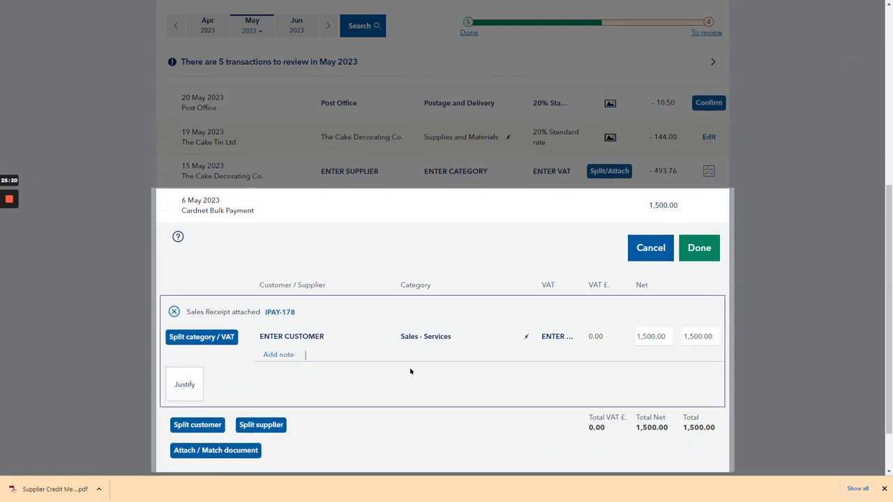
{"action": "scroll", "coordinate": [410, 371], "scroll_direction": "down", "scroll_amount": 1}
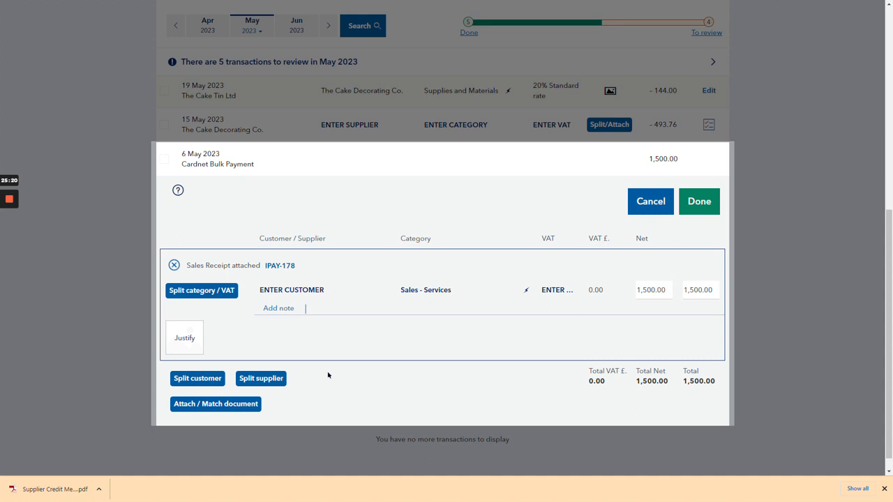
{"action": "left_click", "coordinate": [265, 380]}
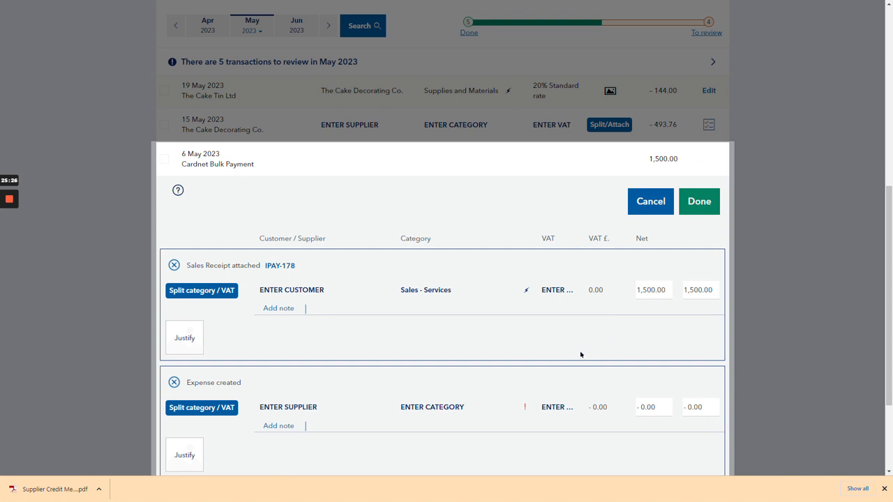
Step: Assign MISC CUSTOMER as the customer on the sales receipt line of the 6 May 2023 Cardnet Bulk Payment
{"action": "scroll", "coordinate": [454, 414], "scroll_direction": "down", "scroll_amount": 1}
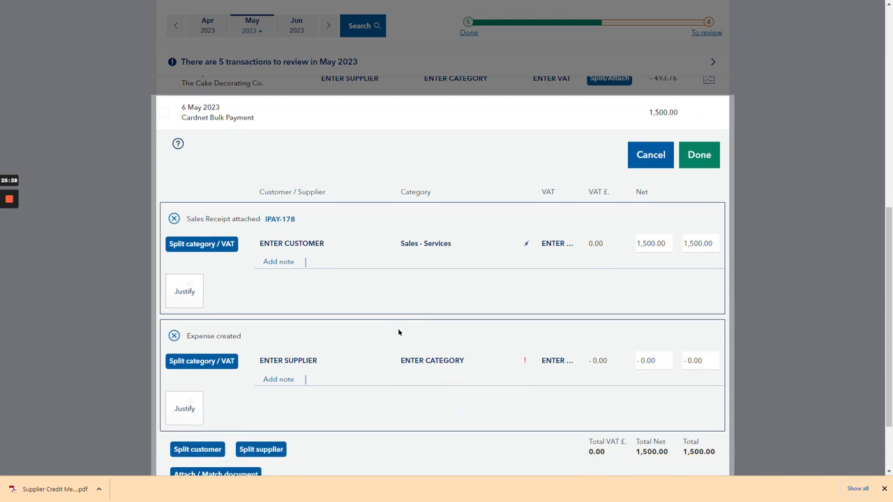
{"action": "left_click", "coordinate": [305, 246]}
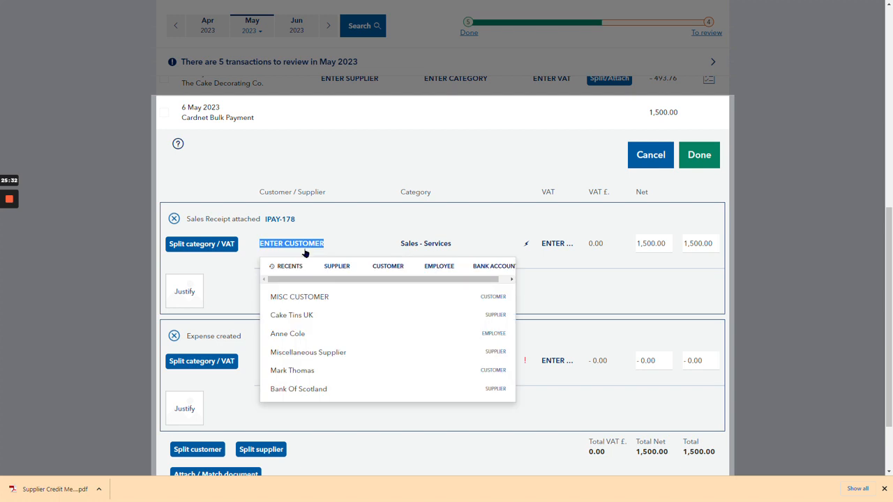
{"action": "left_click", "coordinate": [395, 267]}
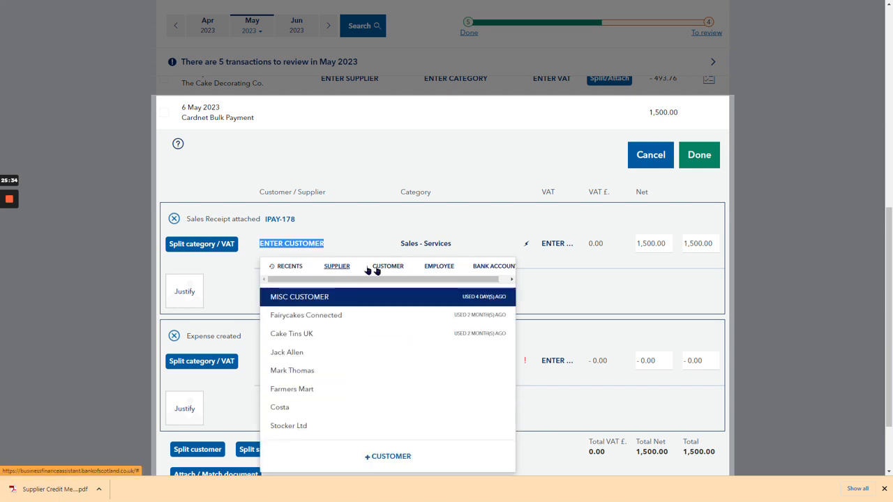
{"action": "left_click", "coordinate": [321, 300]}
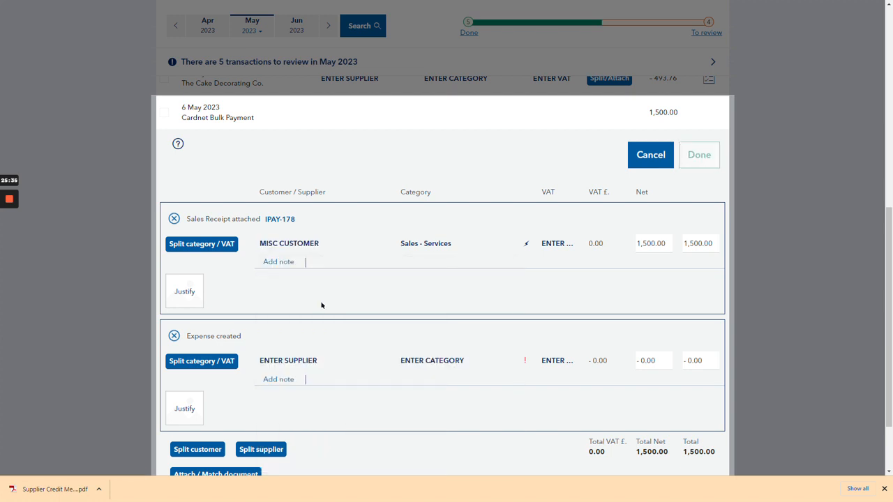
Step: Create a custom category named "Sales - Cakes" under the Sales parent category and return to the split
{"action": "left_click", "coordinate": [440, 249]}
{"action": "mouse_move", "coordinate": [453, 343]}
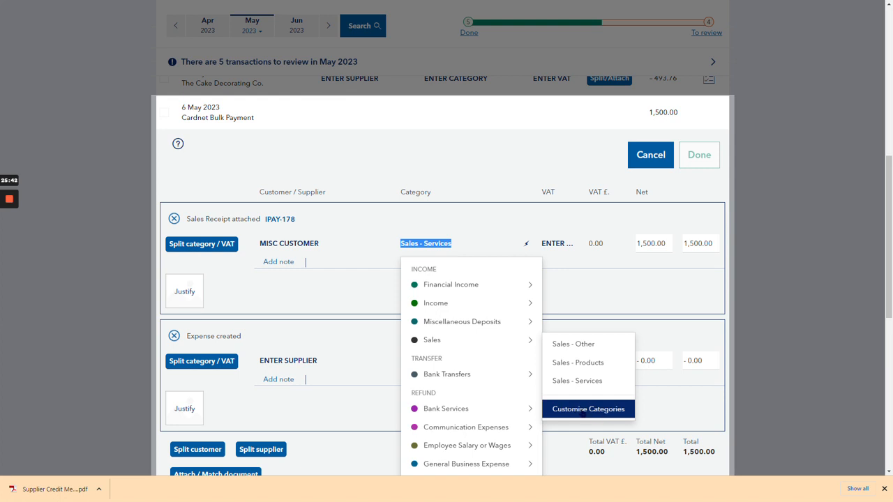
{"action": "left_click", "coordinate": [592, 413]}
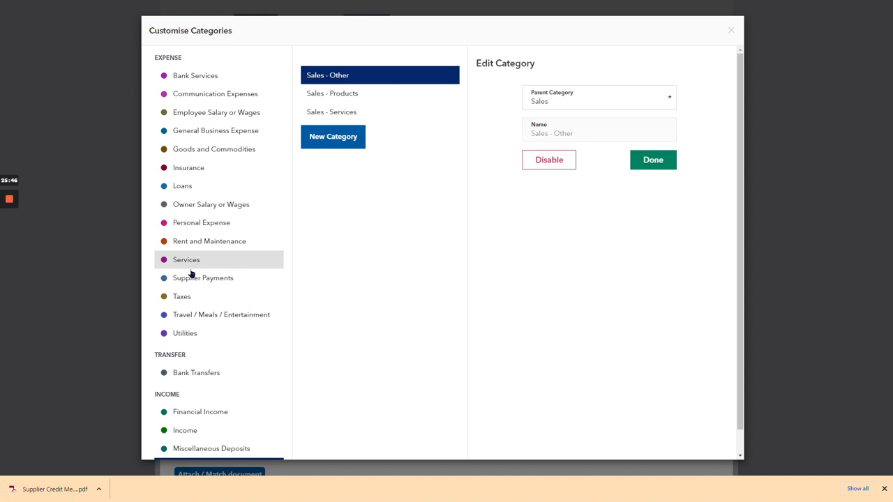
{"action": "scroll", "coordinate": [181, 314], "scroll_direction": "down", "scroll_amount": 1}
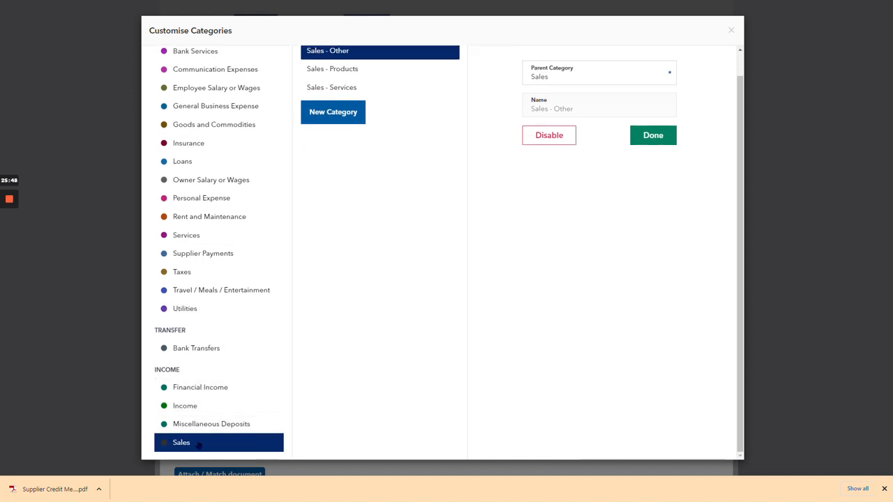
{"action": "scroll", "coordinate": [320, 165], "scroll_direction": "up", "scroll_amount": 1}
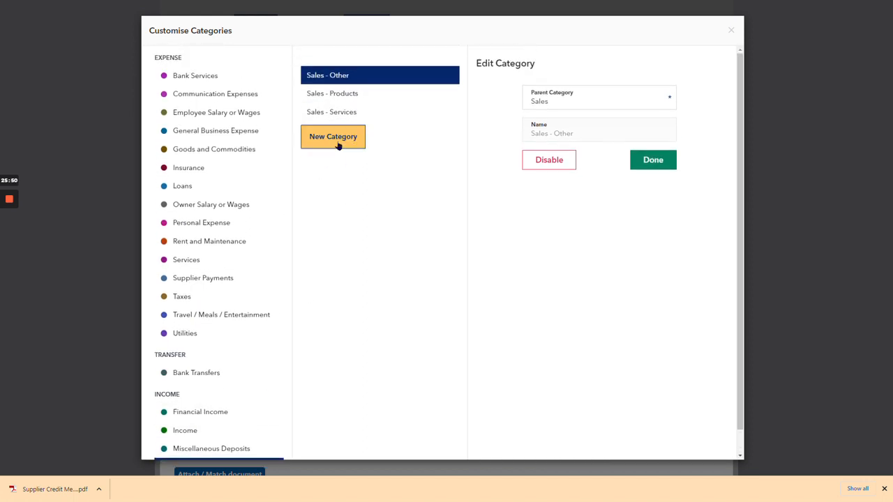
{"action": "left_click", "coordinate": [337, 139]}
{"action": "left_click", "coordinate": [569, 135]}
{"action": "type", "text": "Sal"}
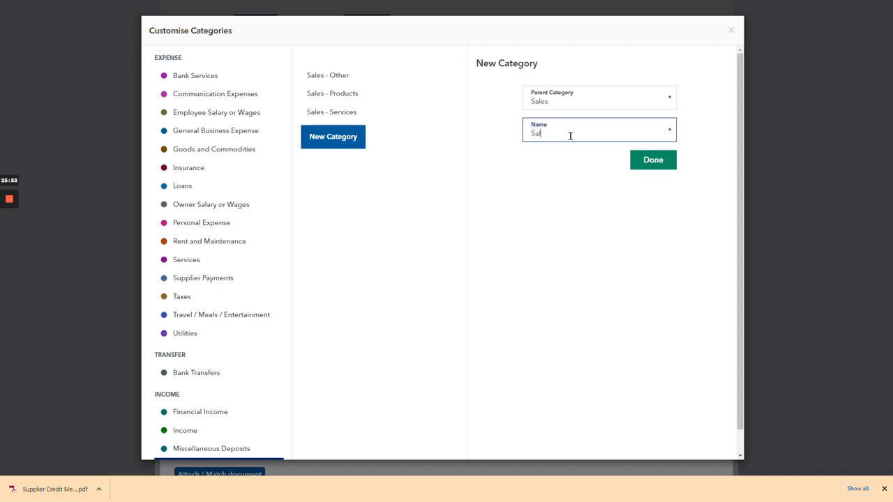
{"action": "type", "text": "es - Cakes"}
{"action": "left_click", "coordinate": [653, 160]}
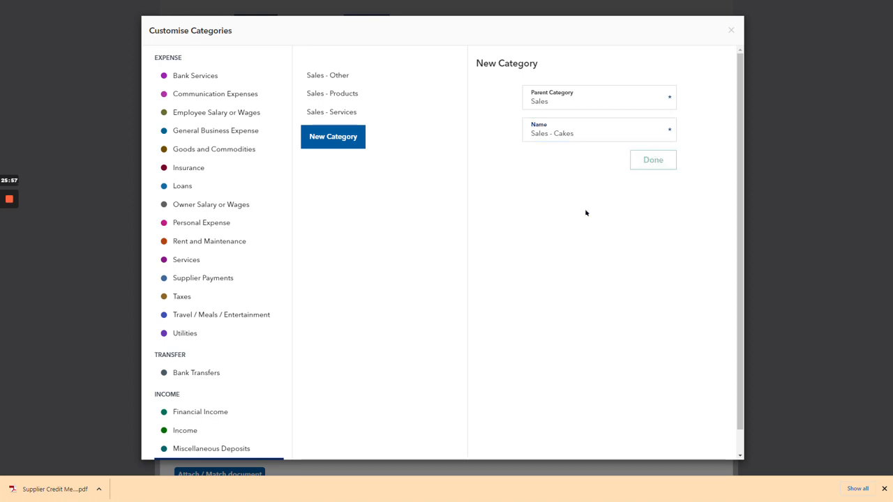
{"action": "left_click", "coordinate": [731, 31]}
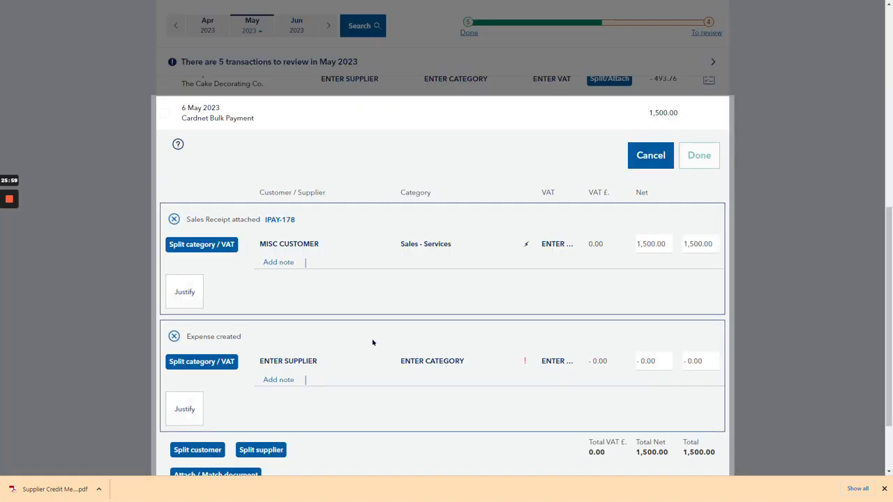
Step: Categorise the sales receipt line as Sales - Cakes with VAT at the 20% Standard rate
{"action": "left_click", "coordinate": [417, 245]}
{"action": "key", "text": "BackSpace"}
{"action": "type", "text": "sal"}
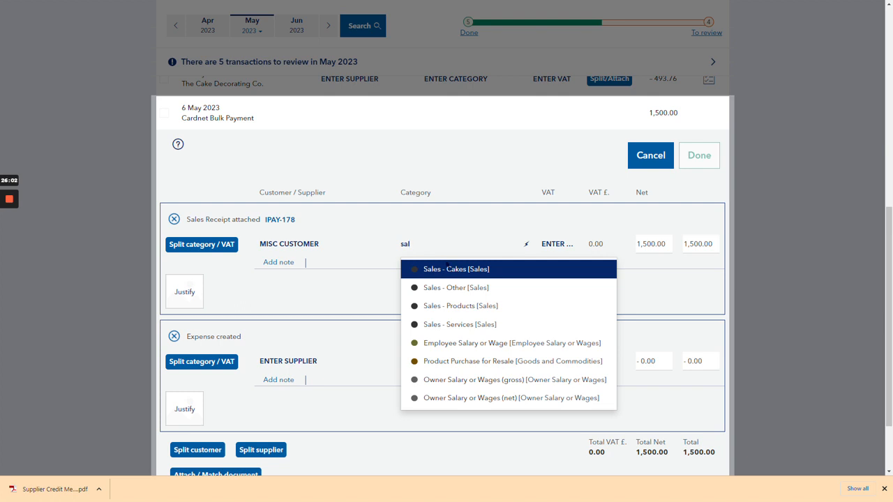
{"action": "left_click", "coordinate": [562, 249]}
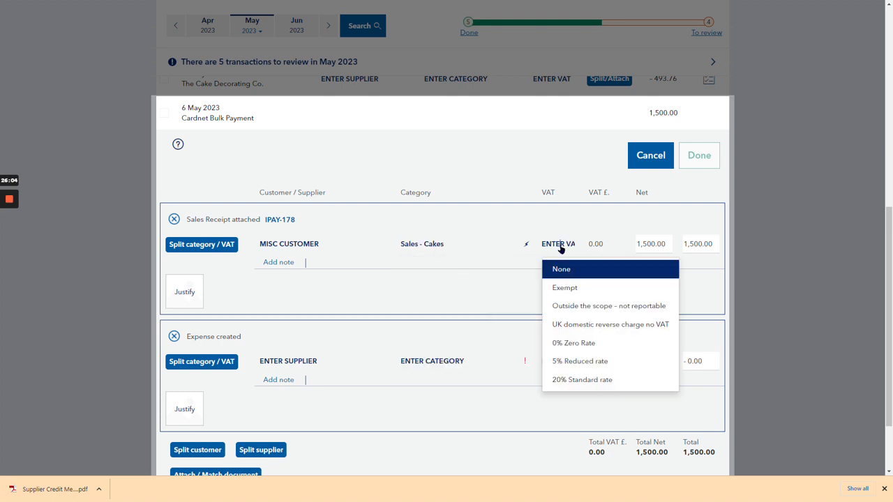
{"action": "left_click", "coordinate": [589, 380]}
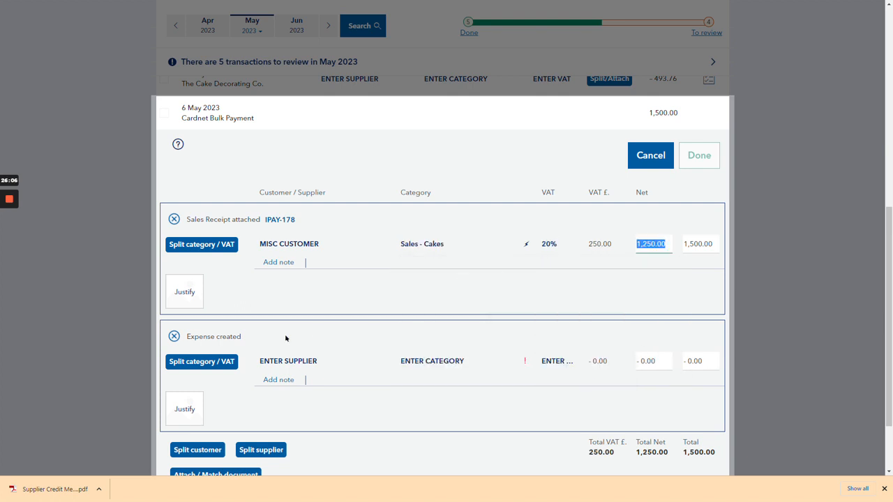
Step: Set the expense line's gross amount to 150 and its VAT to the 20% Standard rate
{"action": "scroll", "coordinate": [416, 334], "scroll_direction": "down", "scroll_amount": 2}
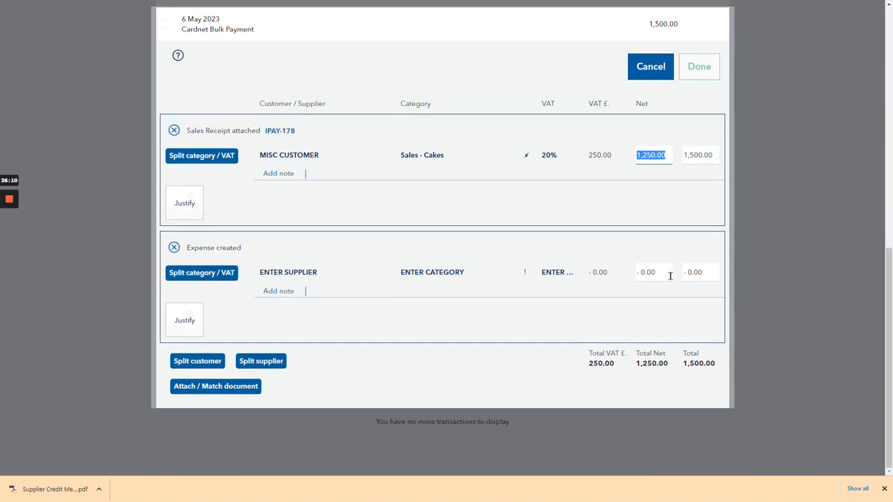
{"action": "left_click", "coordinate": [701, 273]}
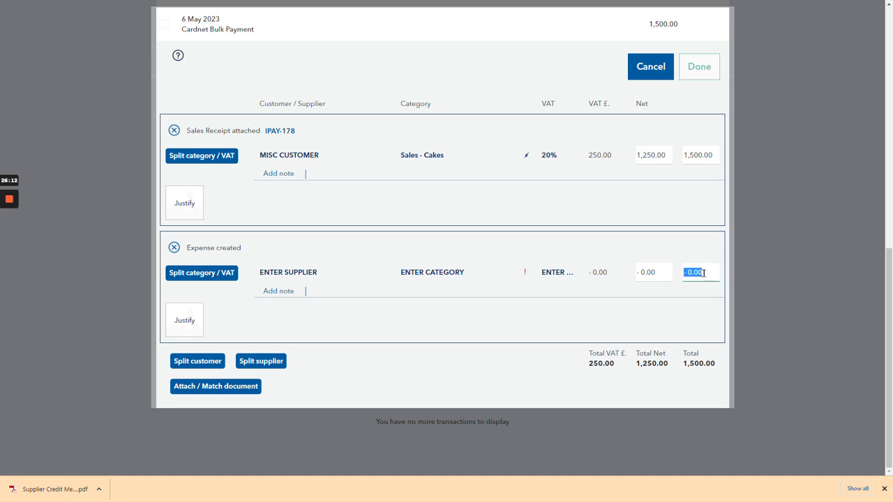
{"action": "type", "text": "15"}
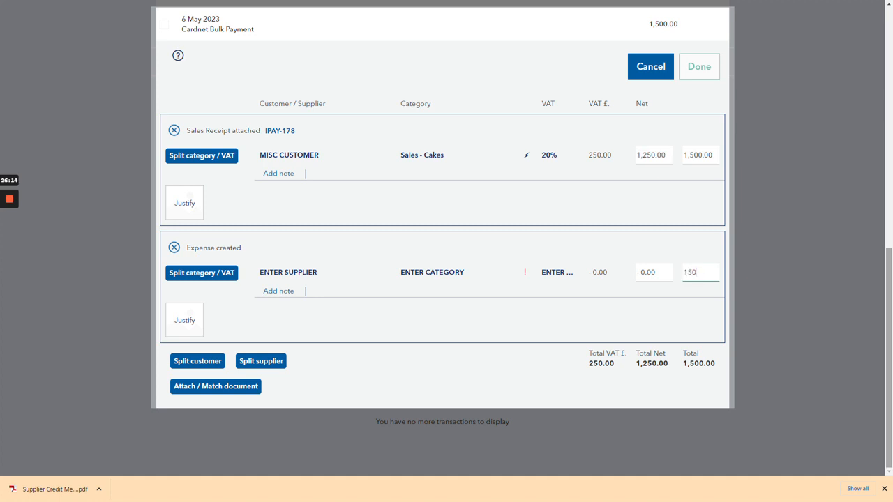
{"action": "left_click", "coordinate": [684, 239]}
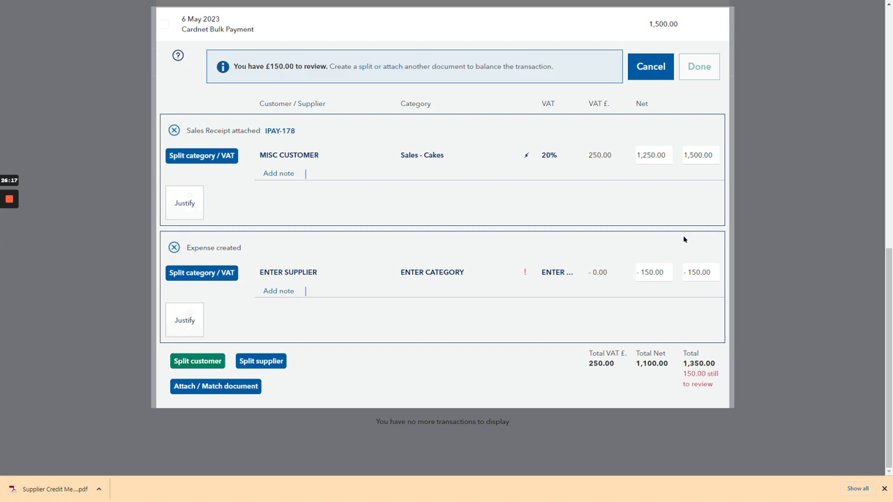
{"action": "left_click", "coordinate": [565, 280]}
{"action": "left_click", "coordinate": [583, 410]}
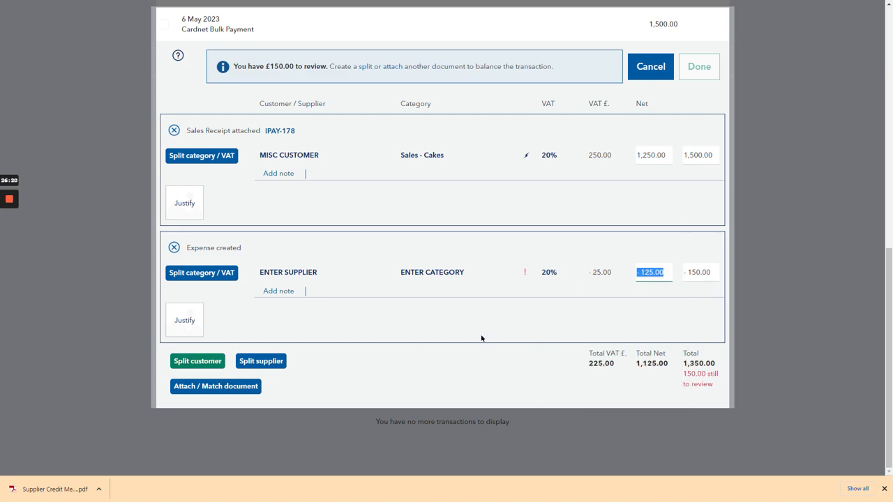
Step: Categorise the expense line as Merchant Account Fees under Bank Services
{"action": "left_click", "coordinate": [442, 275]}
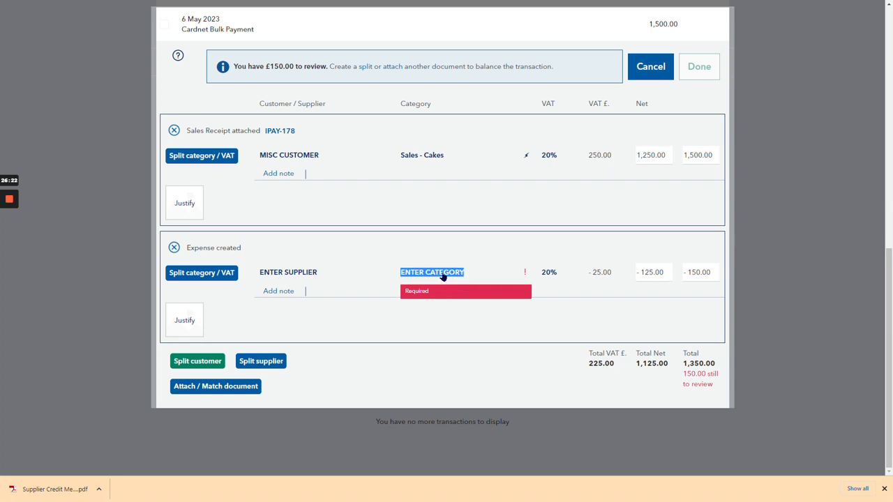
{"action": "type", "text": "bank"}
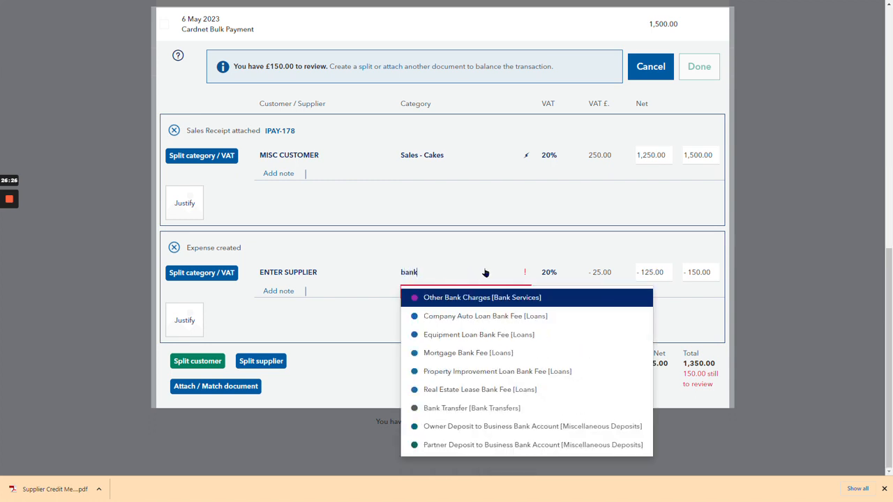
{"action": "key", "text": "BackSpace"}
{"action": "key", "text": "BackSpace"}
{"action": "type", "text": "me"}
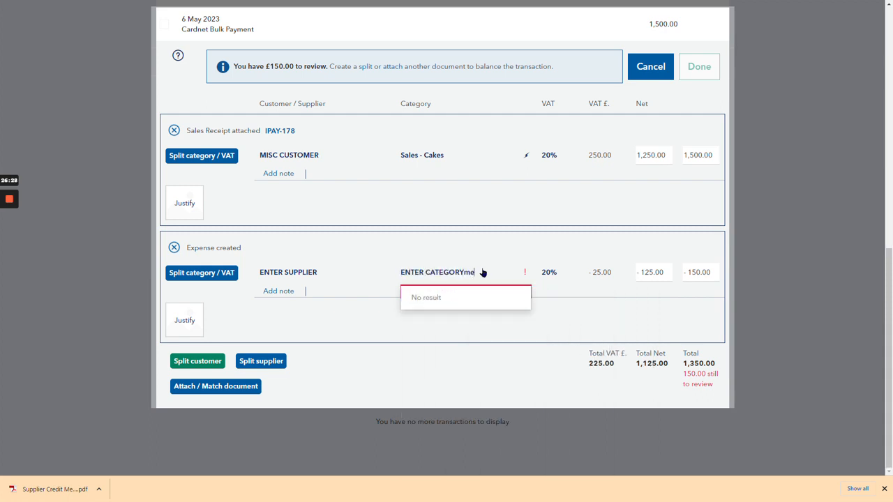
{"action": "type", "text": "r"}
{"action": "triple_click", "coordinate": [431, 272]}
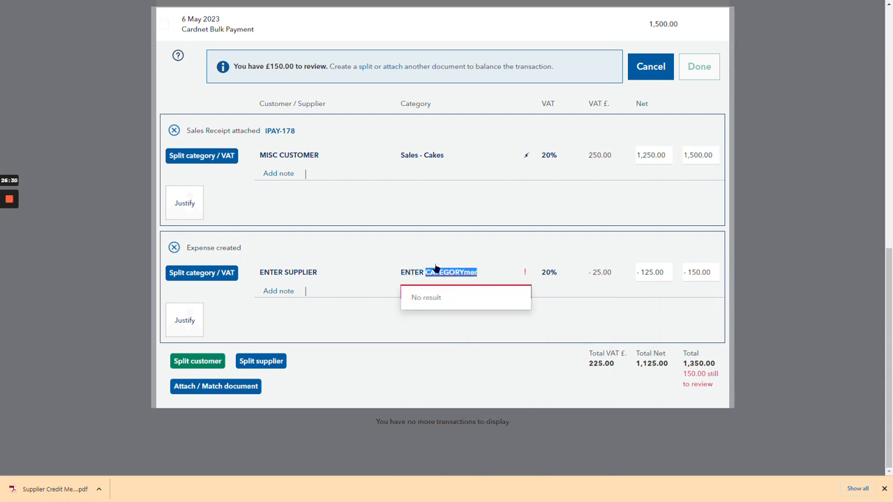
{"action": "type", "text": "mer"}
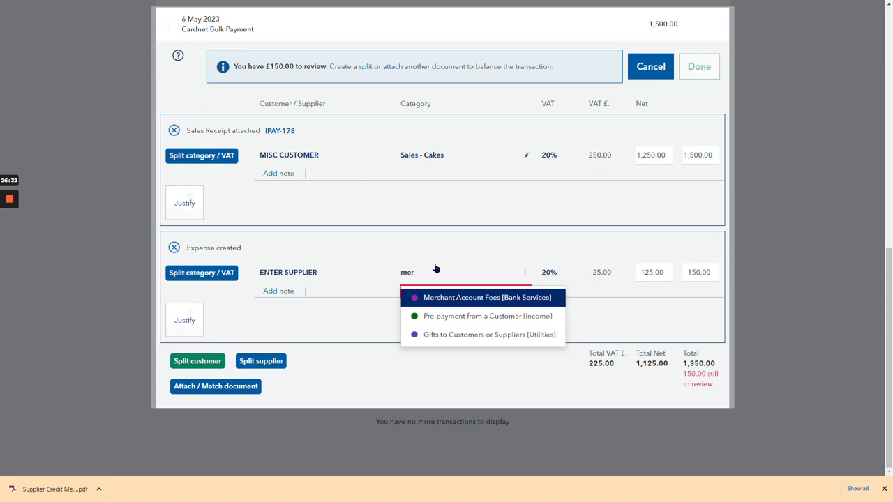
{"action": "left_click", "coordinate": [469, 299]}
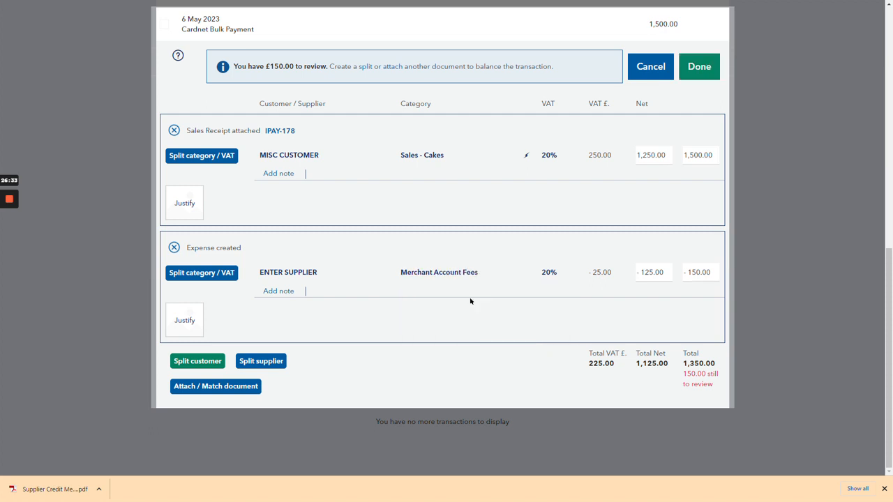
Step: Create a new company supplier named CardNet and assign it to the expense line
{"action": "left_click", "coordinate": [293, 273]}
{"action": "type", "text": "card"}
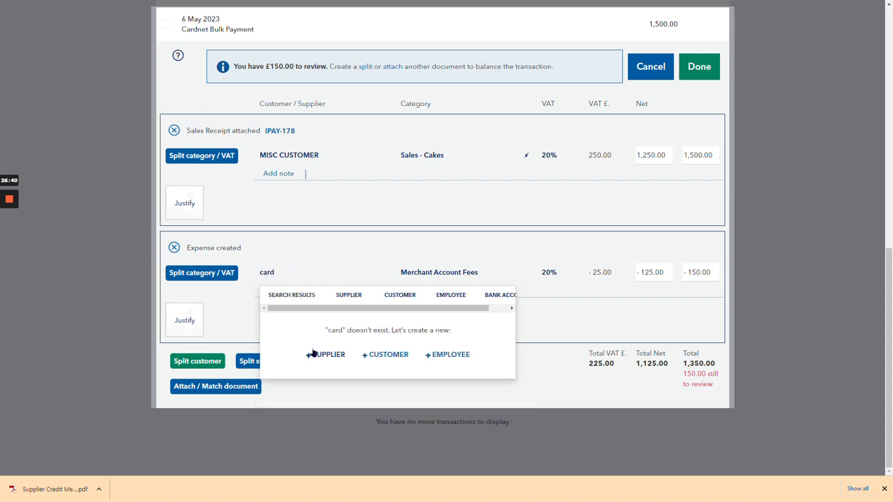
{"action": "left_click", "coordinate": [327, 355]}
{"action": "left_click", "coordinate": [365, 102]}
{"action": "type", "text": "card"}
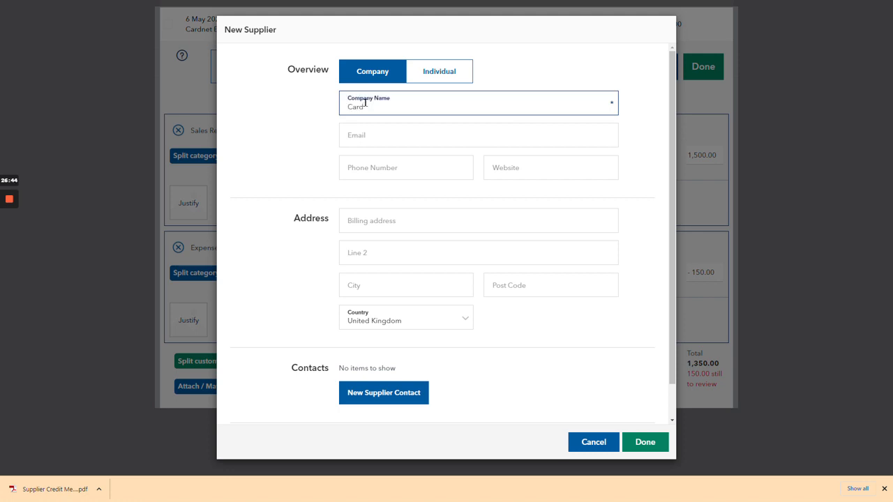
{"action": "left_click", "coordinate": [638, 441]}
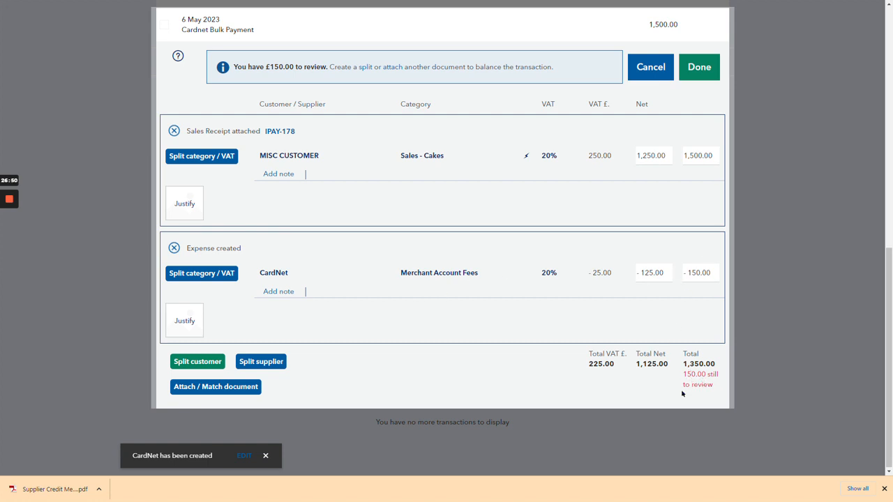
Step: Set the sales receipt line's gross amount to 1,650.00, then save and confirm the split Cardnet Bulk Payment
{"action": "left_click", "coordinate": [696, 157]}
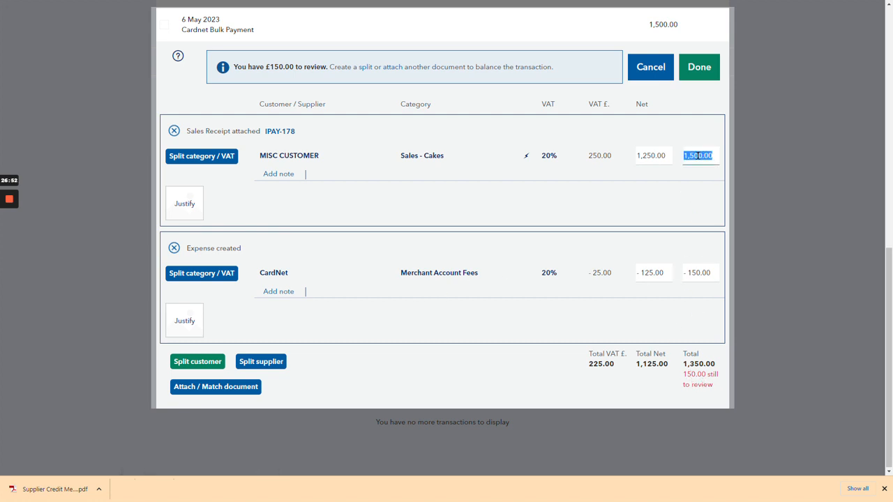
{"action": "type", "text": "1650"}
{"action": "left_click", "coordinate": [685, 126]}
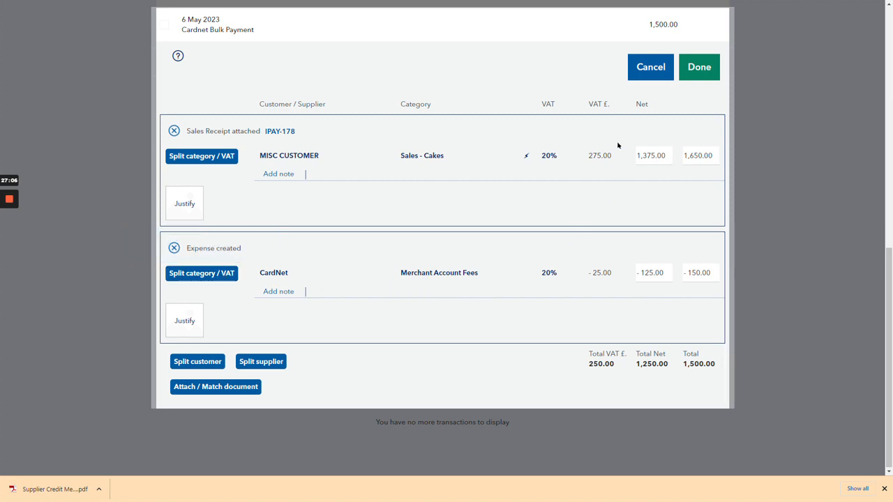
{"action": "left_click", "coordinate": [689, 157]}
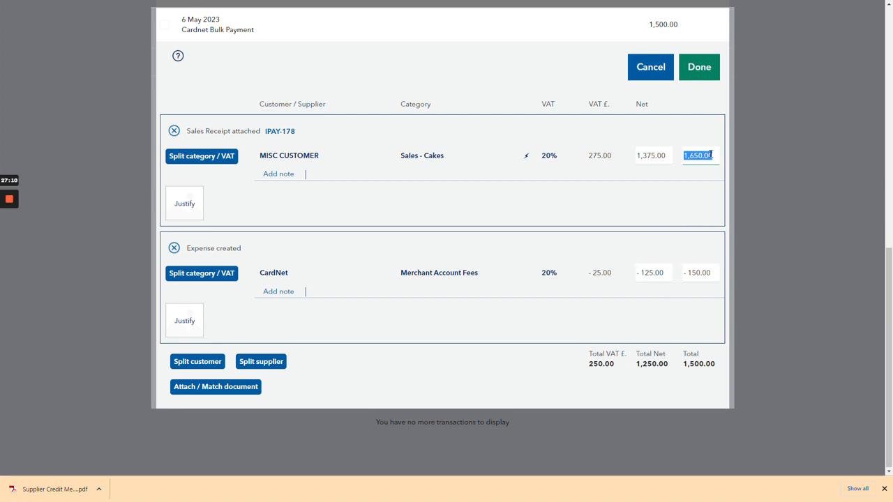
{"action": "left_click", "coordinate": [705, 74]}
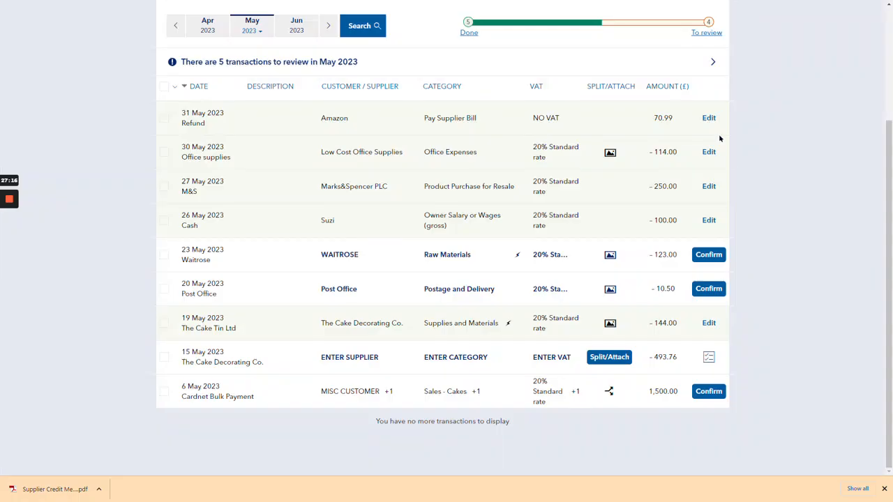
{"action": "left_click", "coordinate": [708, 392]}
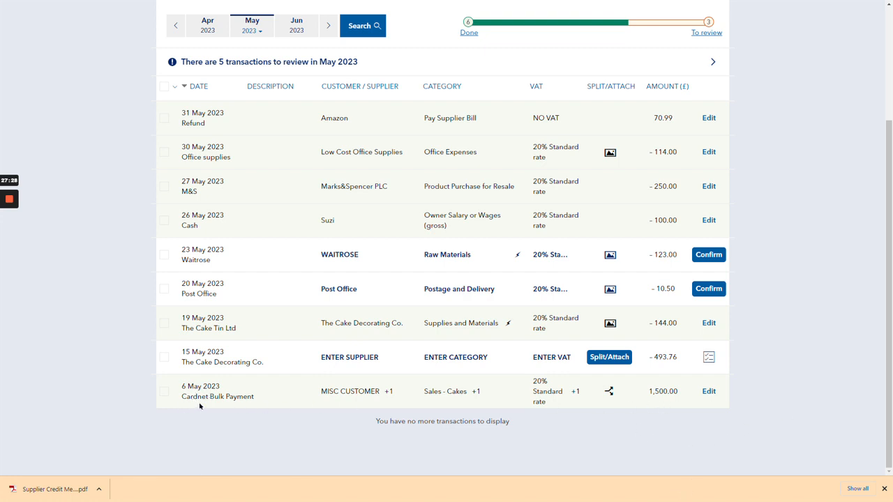
Step: Leave the bank transactions and open the VAT return section from the home page
{"action": "scroll", "coordinate": [111, 311], "scroll_direction": "up", "scroll_amount": 3}
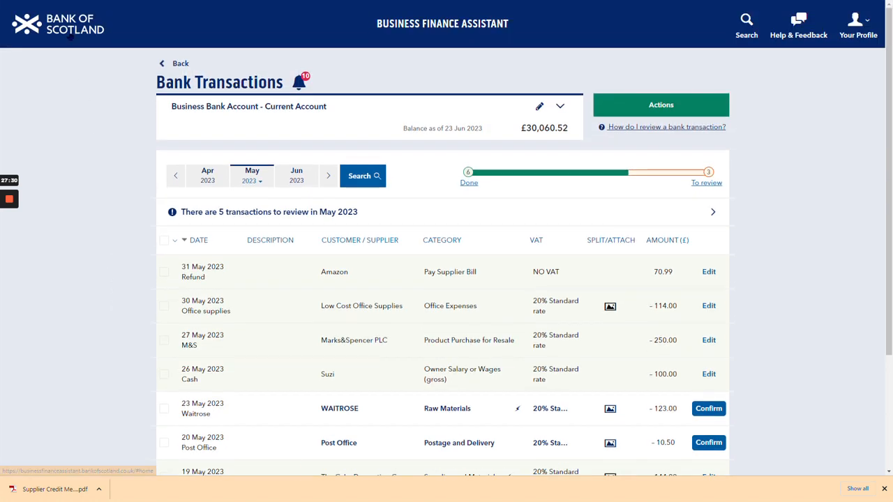
{"action": "left_click", "coordinate": [70, 35]}
{"action": "left_click", "coordinate": [55, 279]}
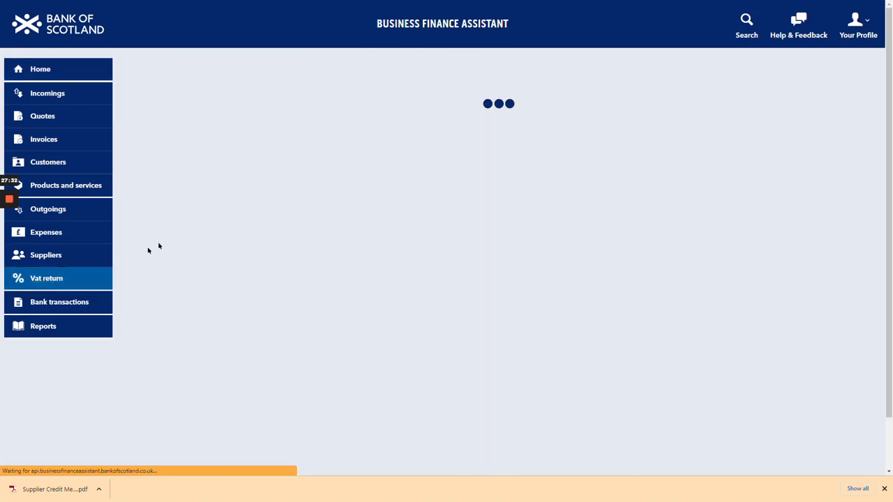
Step: Set the VAT return to a custom period starting and ending on 06/05/2023
{"action": "left_click", "coordinate": [274, 232]}
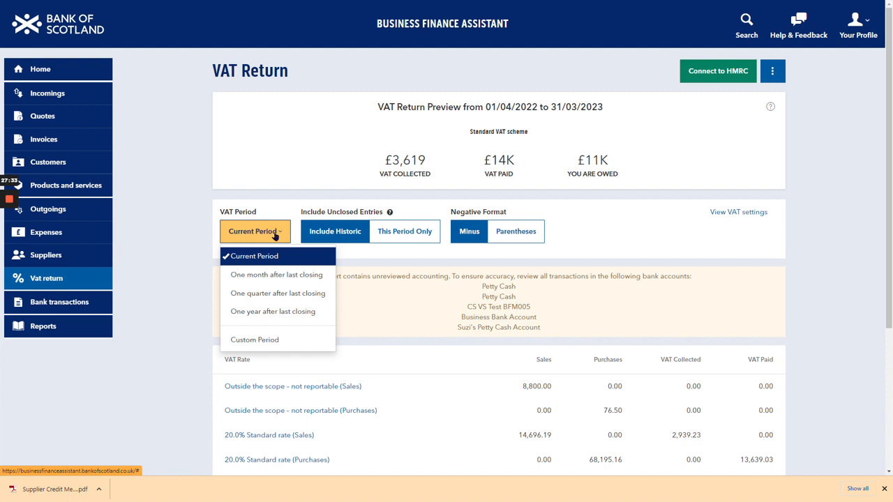
{"action": "left_click", "coordinate": [272, 340]}
{"action": "left_click", "coordinate": [386, 78]}
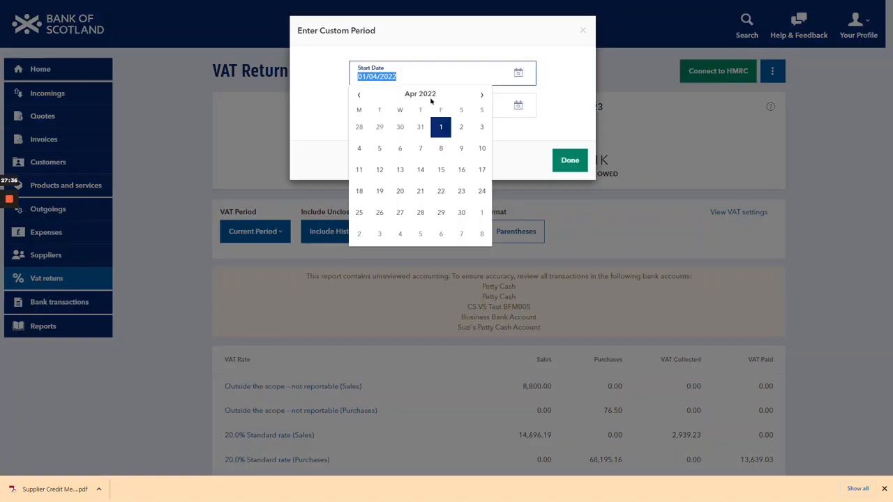
{"action": "left_click", "coordinate": [481, 94]}
{"action": "left_click", "coordinate": [441, 148]}
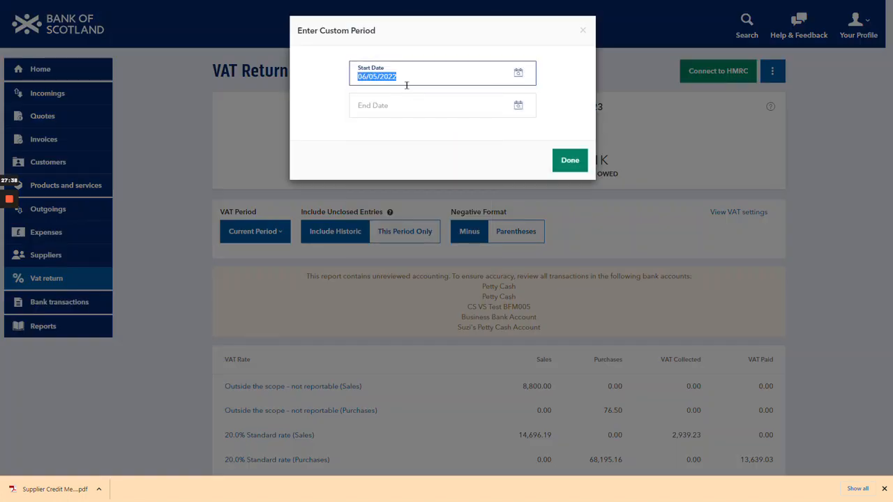
{"action": "left_click", "coordinate": [383, 105]}
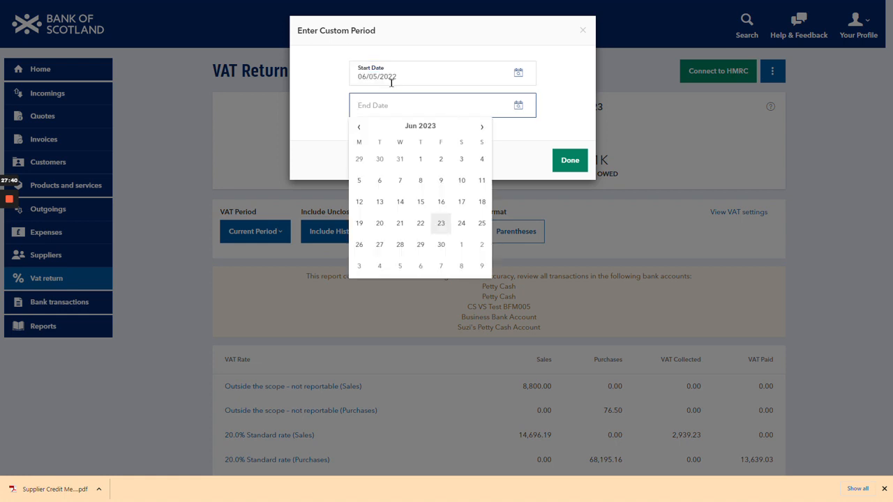
{"action": "left_click", "coordinate": [414, 77]}
{"action": "left_click", "coordinate": [403, 78]}
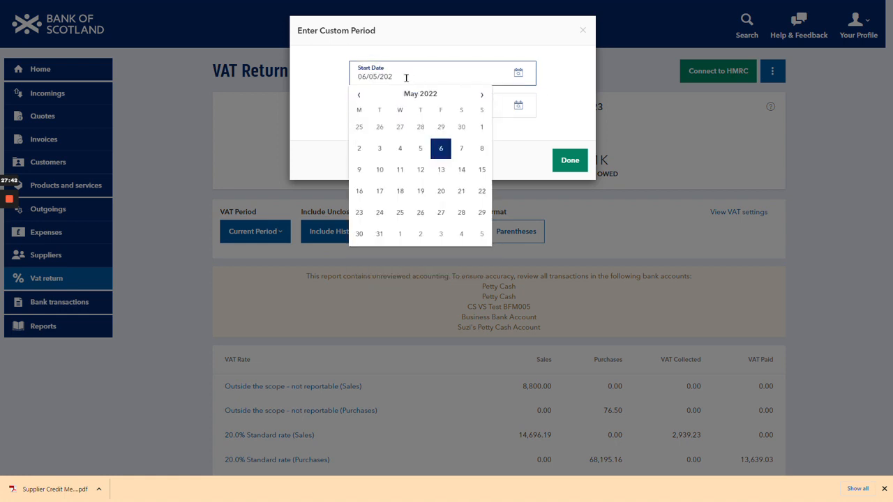
{"action": "double_click", "coordinate": [376, 78]}
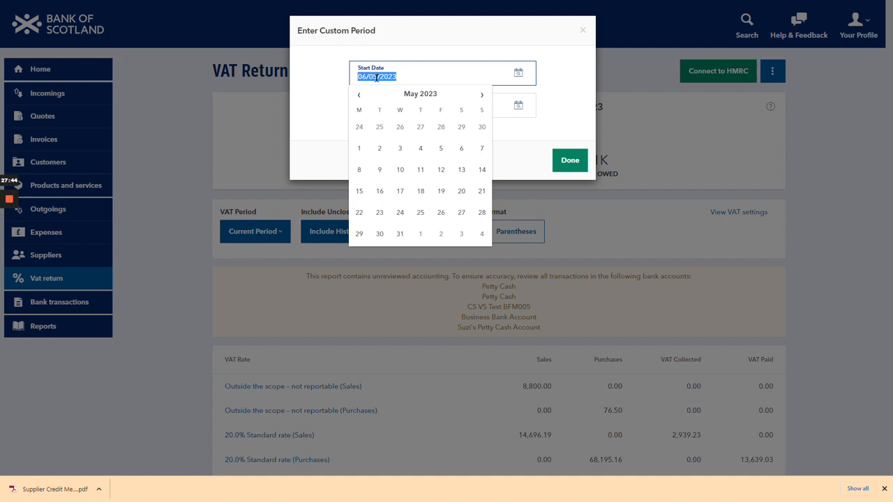
{"action": "left_click", "coordinate": [319, 149]}
{"action": "left_click", "coordinate": [360, 104]}
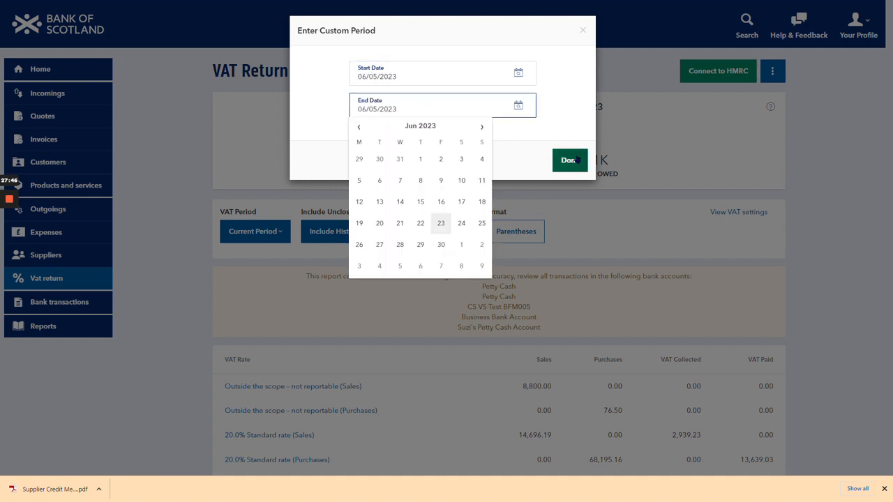
{"action": "left_click", "coordinate": [577, 160]}
Step: Review the VAT rate breakdown and limit the unclosed entries to this period only
{"action": "scroll", "coordinate": [530, 306], "scroll_direction": "down", "scroll_amount": 2}
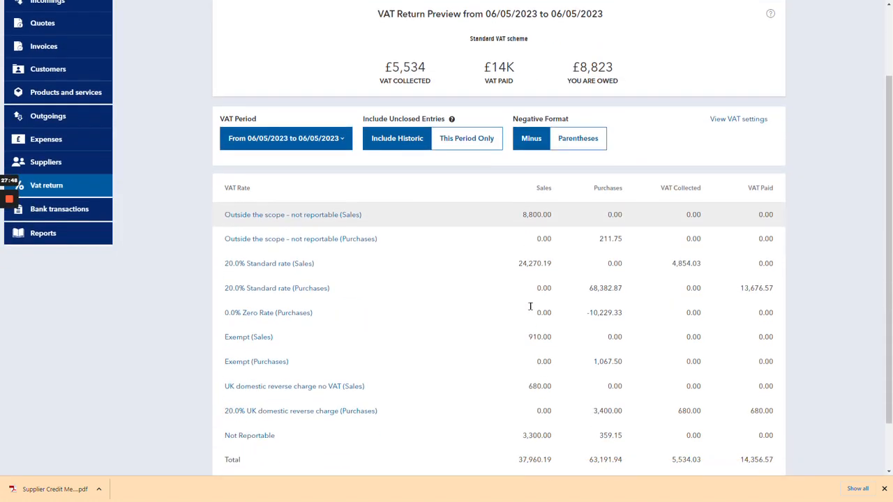
{"action": "scroll", "coordinate": [530, 306], "scroll_direction": "down", "scroll_amount": 1}
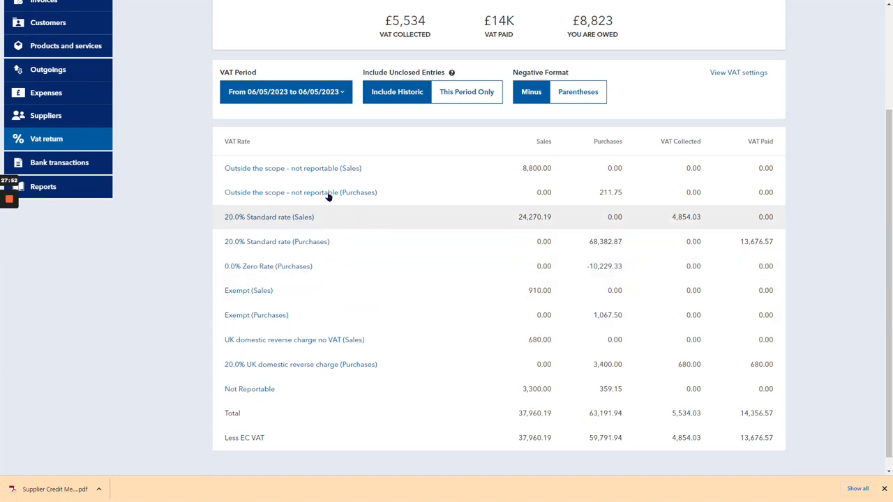
{"action": "scroll", "coordinate": [328, 198], "scroll_direction": "up", "scroll_amount": 2}
{"action": "left_click", "coordinate": [465, 171]}
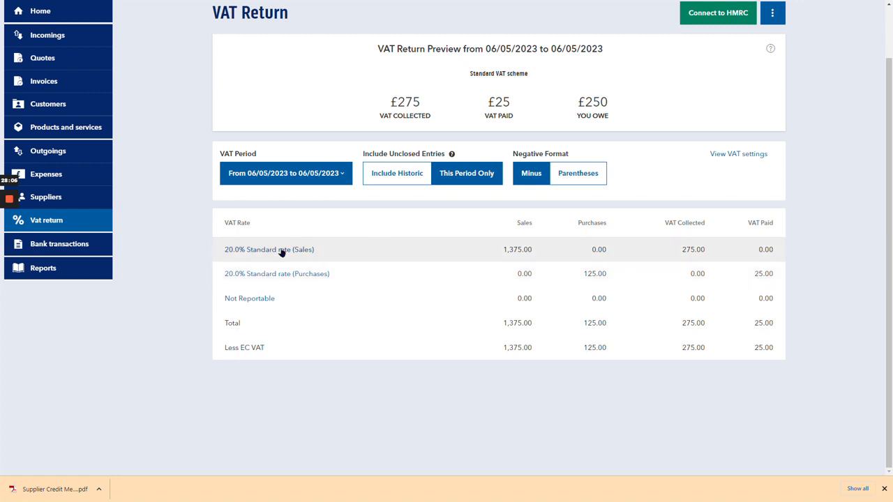
Step: Examine the expense behind the 20.0% Standard rate (Purchases) line and return to the VAT report
{"action": "left_click", "coordinate": [273, 275]}
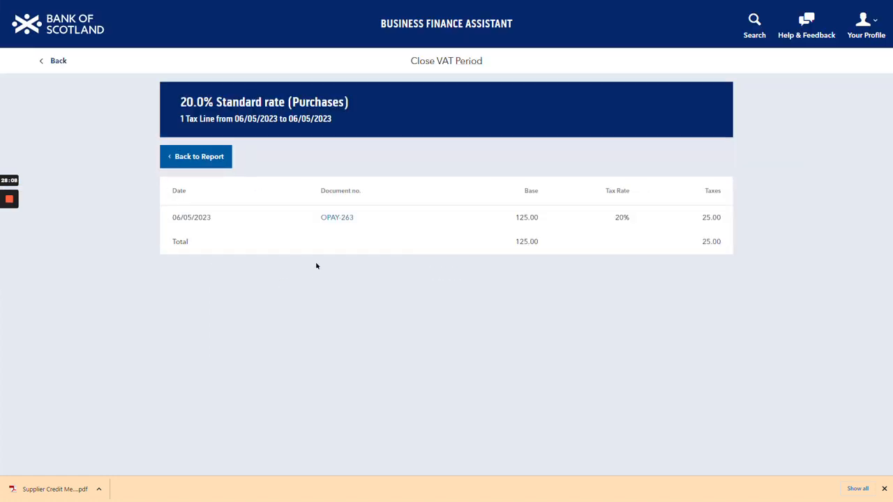
{"action": "left_click", "coordinate": [339, 219]}
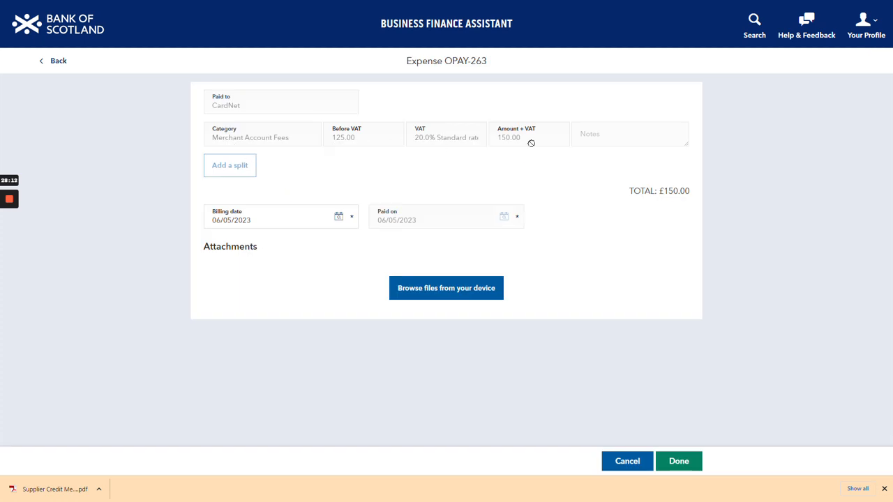
{"action": "left_click", "coordinate": [55, 61]}
{"action": "left_click", "coordinate": [179, 156]}
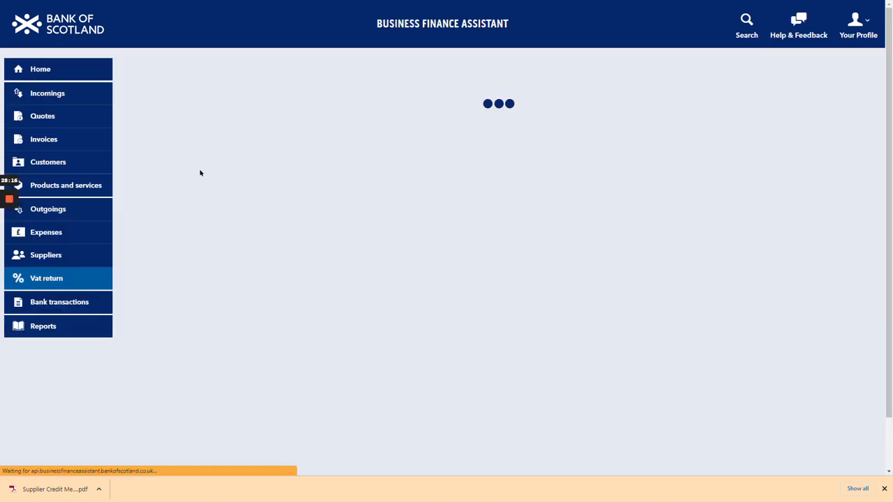
Step: Limit the report to this period only again and examine the sales receipt behind the 20.0% Standard rate (Sales) line
{"action": "left_click", "coordinate": [467, 230]}
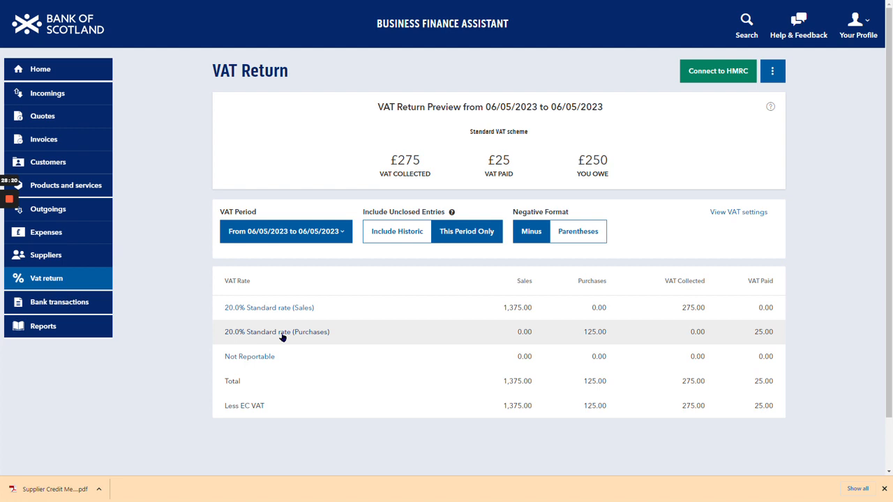
{"action": "left_click", "coordinate": [277, 308]}
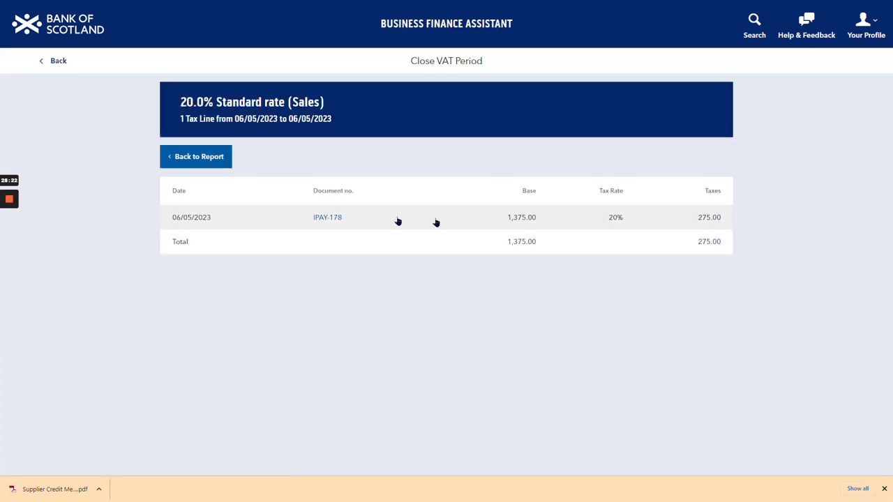
{"action": "left_click", "coordinate": [337, 218]}
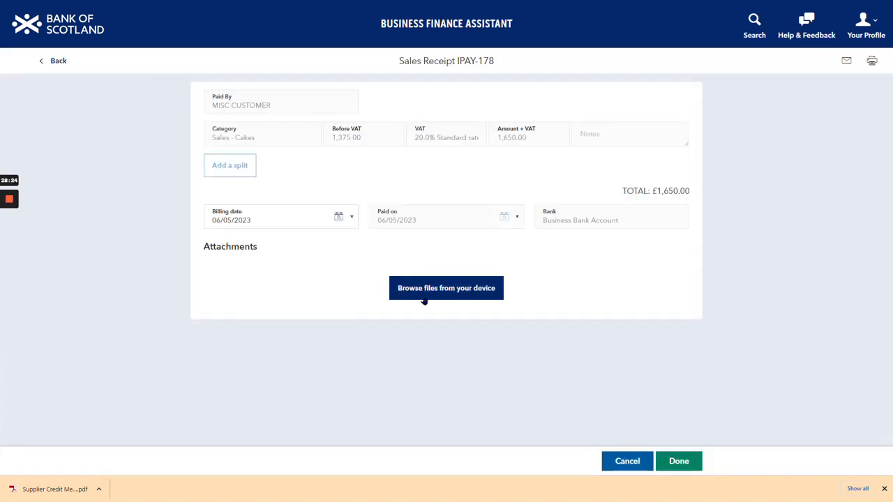
{"action": "left_click", "coordinate": [58, 62]}
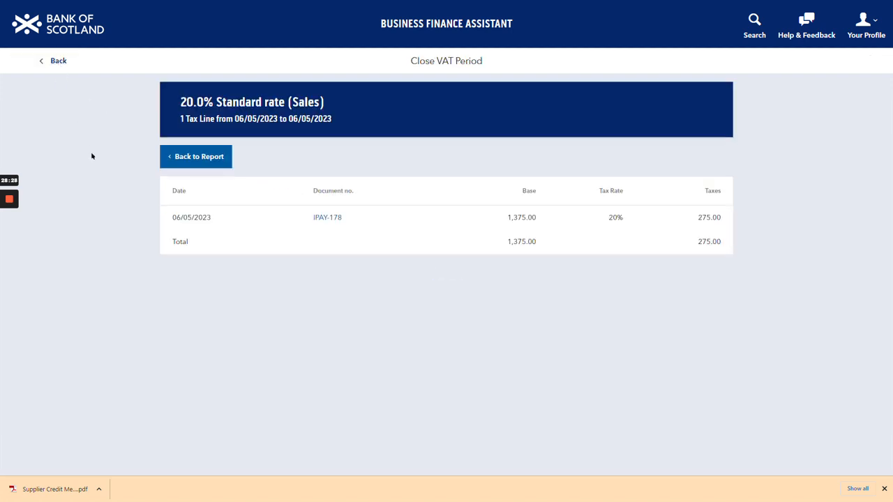
Step: Leave the VAT period details and open the Reports overview from the home page
{"action": "left_click", "coordinate": [56, 30]}
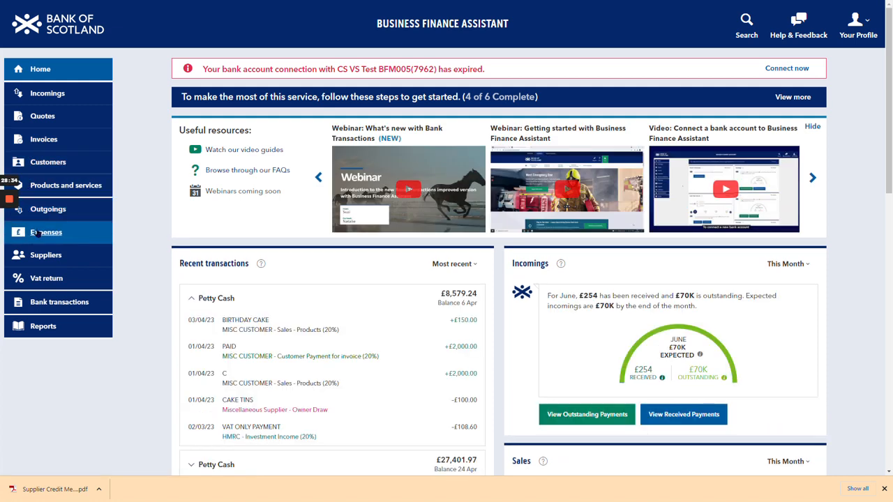
{"action": "left_click", "coordinate": [58, 327]}
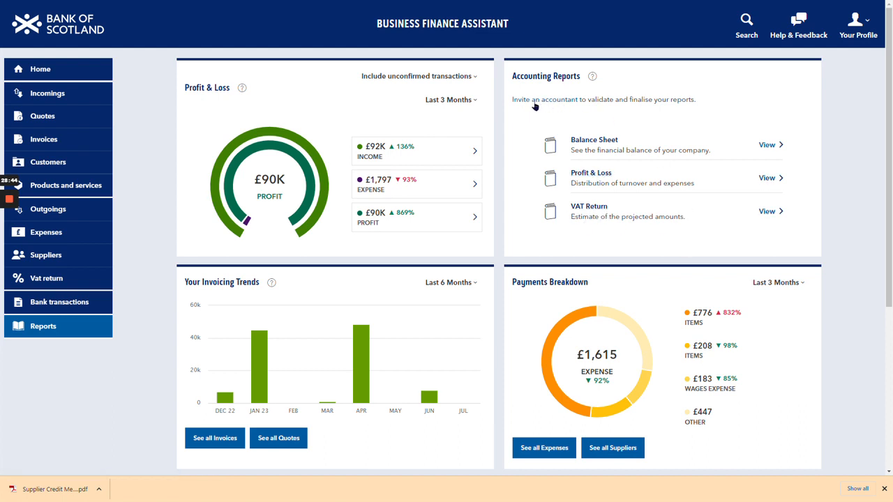
Step: Turn on Show accountancy information in the profile preferences and save them
{"action": "left_click", "coordinate": [860, 31]}
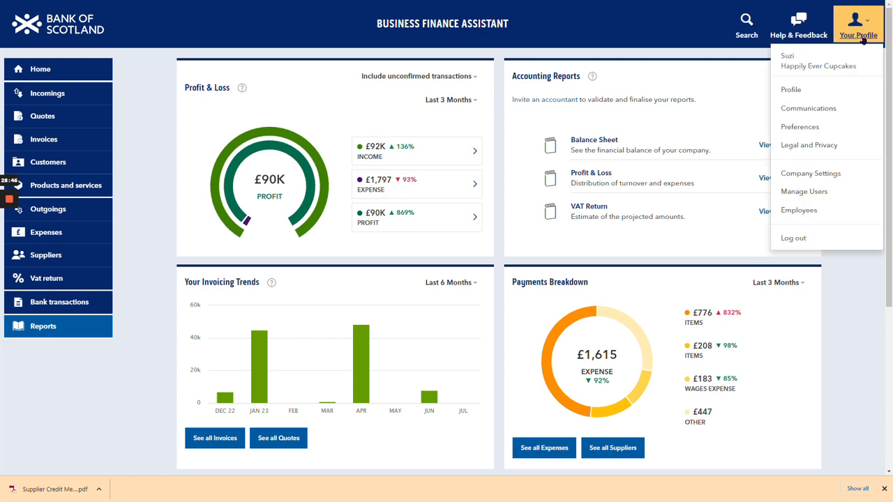
{"action": "left_click", "coordinate": [847, 127]}
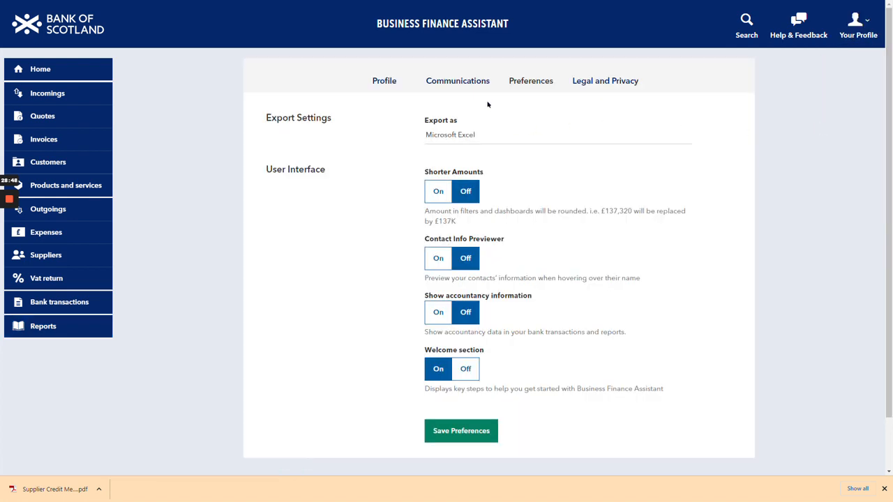
{"action": "left_click", "coordinate": [436, 313]}
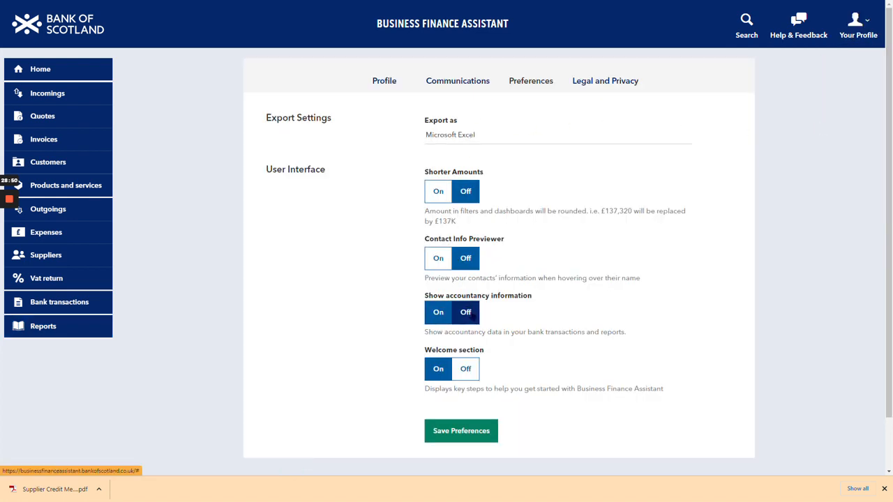
{"action": "left_click", "coordinate": [453, 431]}
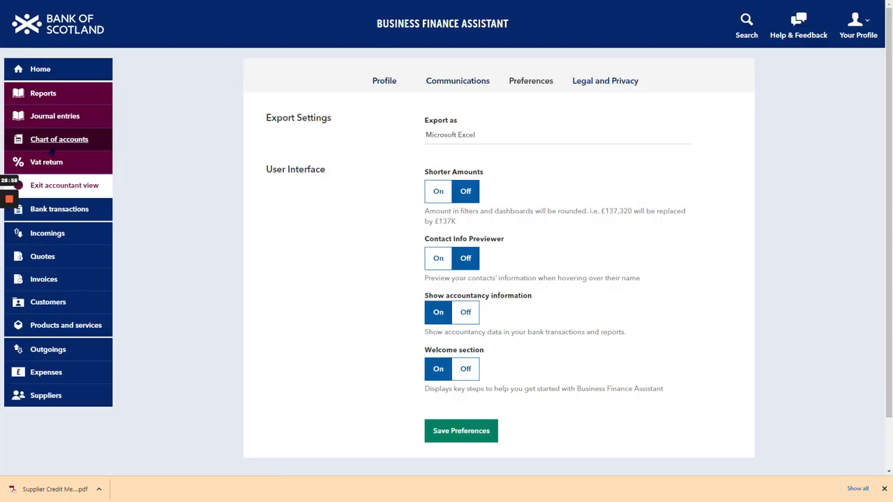
Step: Open the Balance Sheet from the accounting reports and review its assets, liabilities and equity
{"action": "left_click", "coordinate": [43, 92]}
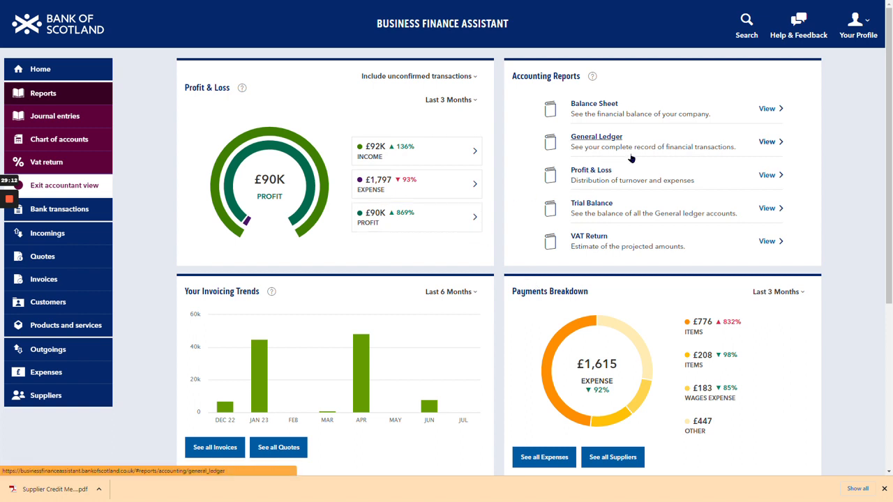
{"action": "left_click", "coordinate": [599, 110]}
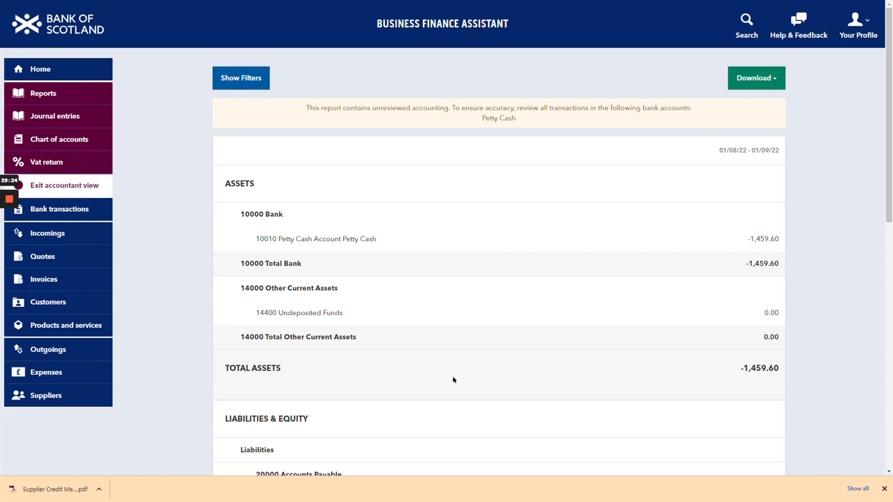
{"action": "scroll", "coordinate": [435, 282], "scroll_direction": "down", "scroll_amount": 2}
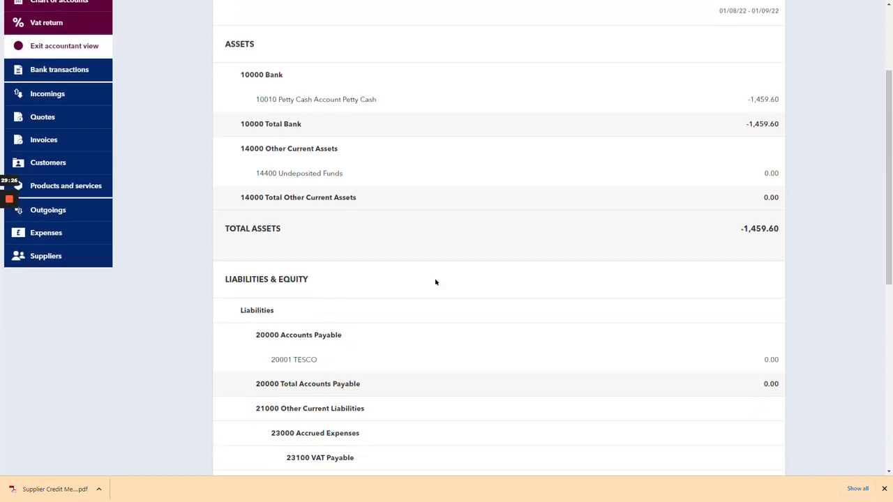
{"action": "scroll", "coordinate": [435, 282], "scroll_direction": "down", "scroll_amount": 1}
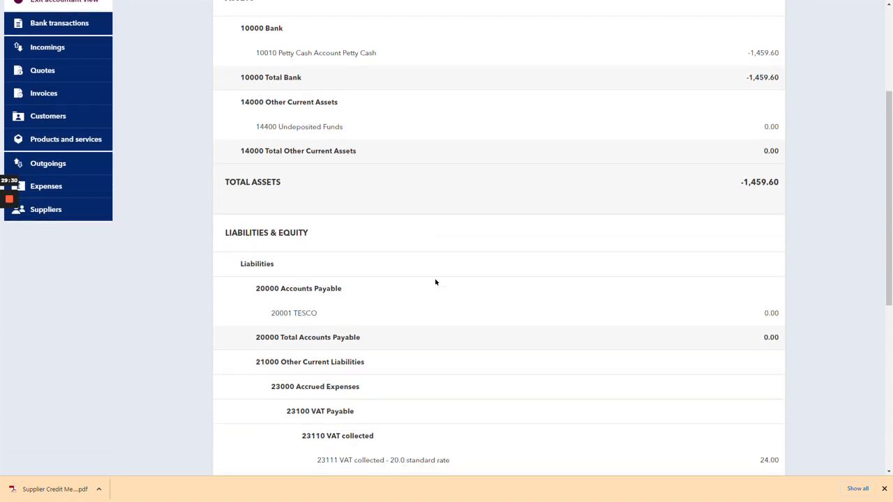
{"action": "scroll", "coordinate": [434, 286], "scroll_direction": "down", "scroll_amount": 4}
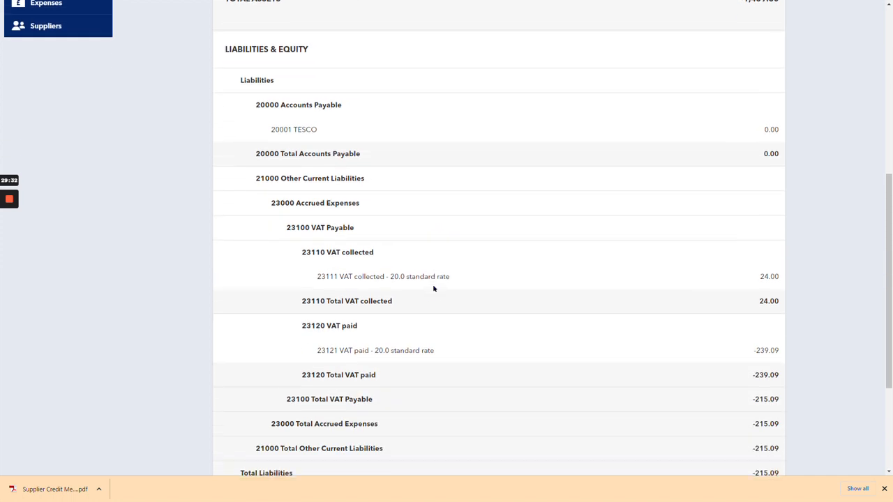
{"action": "scroll", "coordinate": [433, 288], "scroll_direction": "down", "scroll_amount": 2}
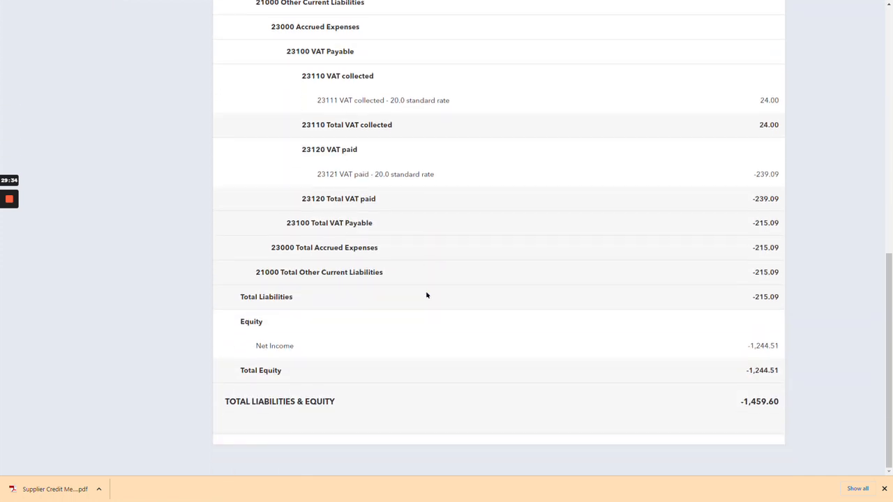
{"action": "scroll", "coordinate": [413, 347], "scroll_direction": "up", "scroll_amount": 8}
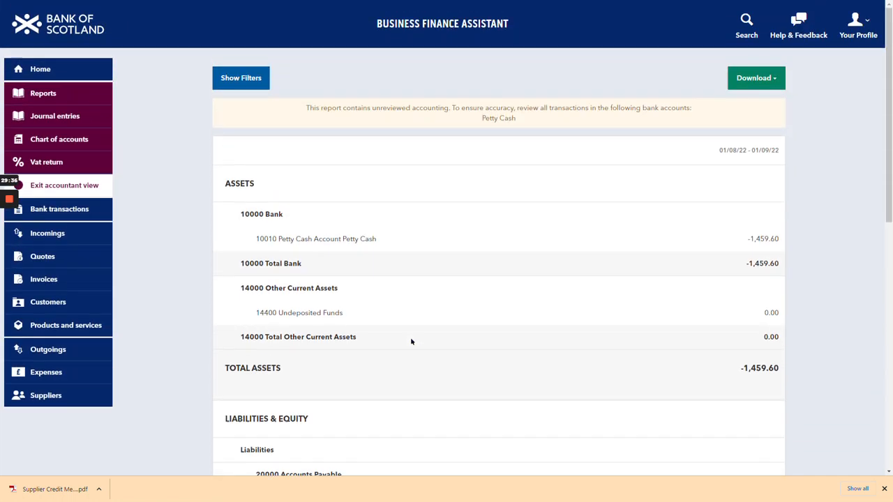
Step: Return to the home page and search the help for "invoice"
{"action": "left_click", "coordinate": [43, 77]}
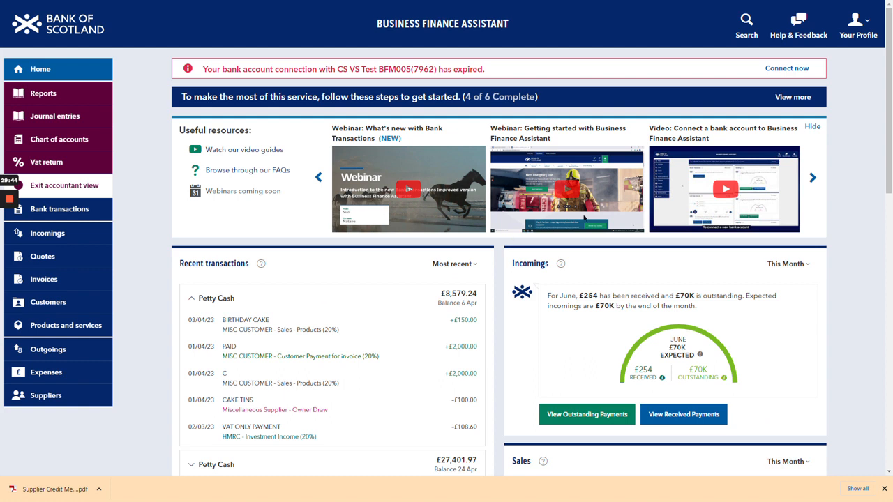
{"action": "left_click", "coordinate": [801, 37]}
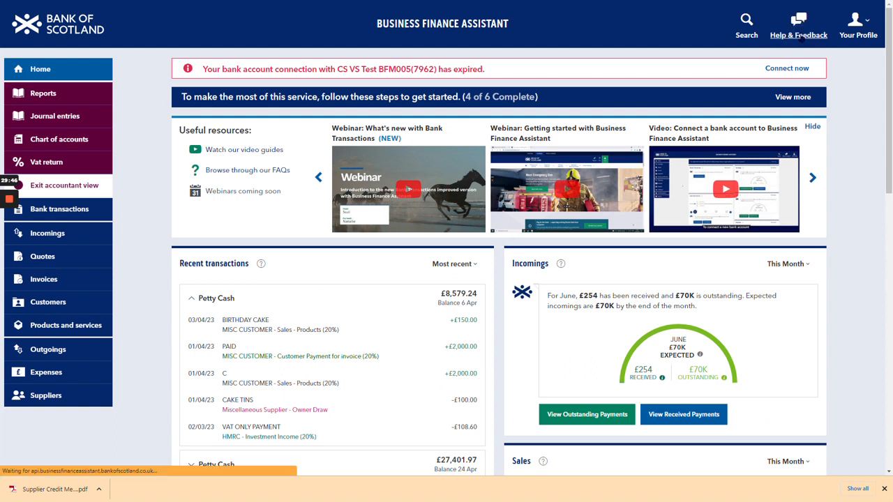
{"action": "left_click", "coordinate": [764, 222]}
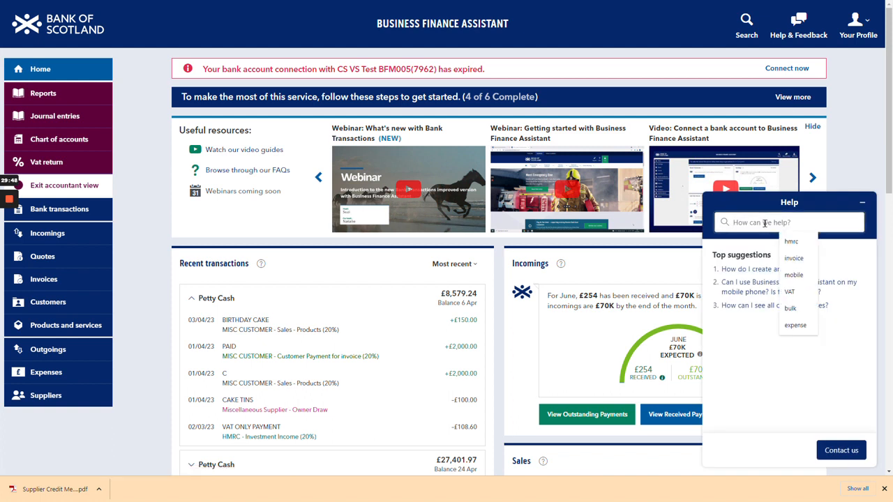
{"action": "type", "text": "invoice"}
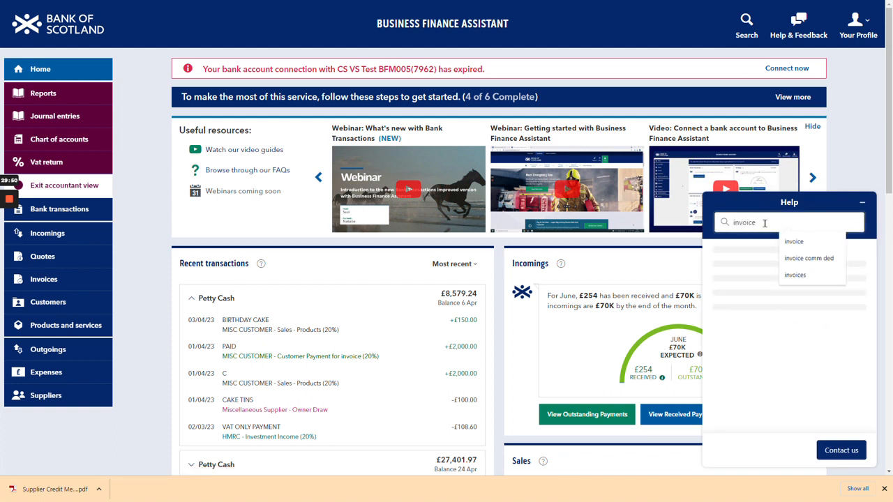
{"action": "key", "text": "Return"}
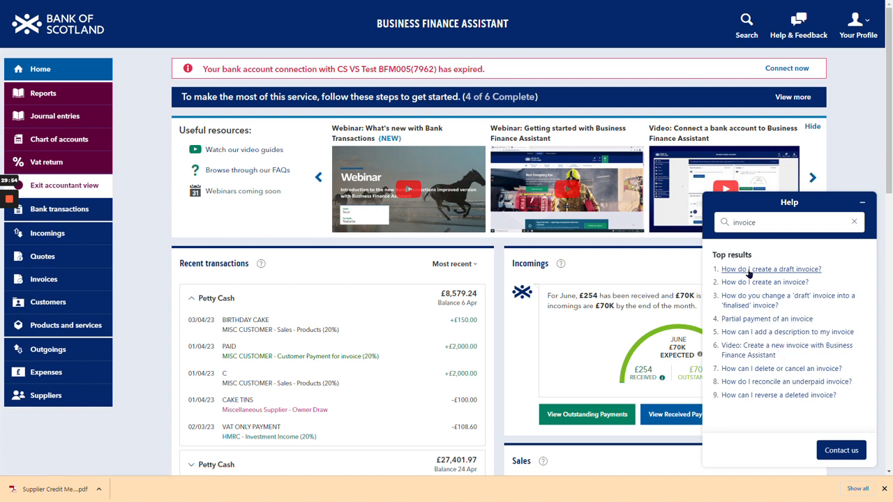
Step: Search the help for "one off" and open the contact option for support
{"action": "left_click", "coordinate": [742, 223]}
{"action": "double_click", "coordinate": [742, 223]}
{"action": "type", "text": "one off"}
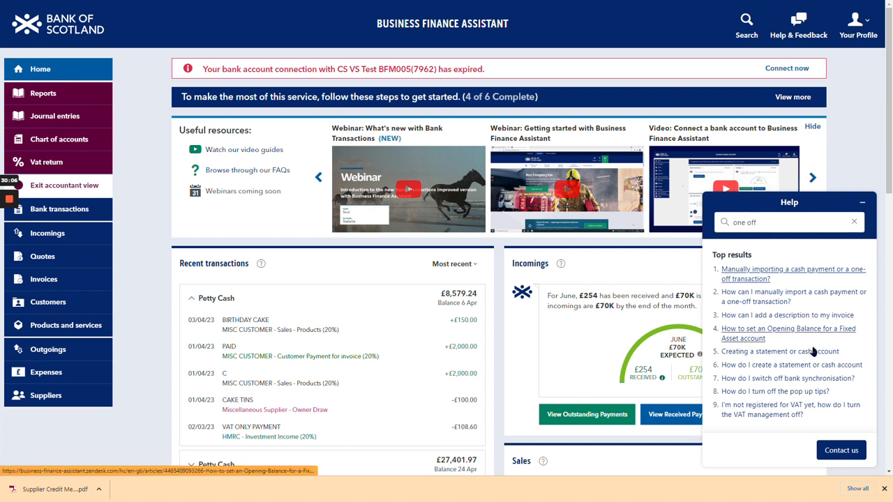
{"action": "left_click", "coordinate": [845, 452]}
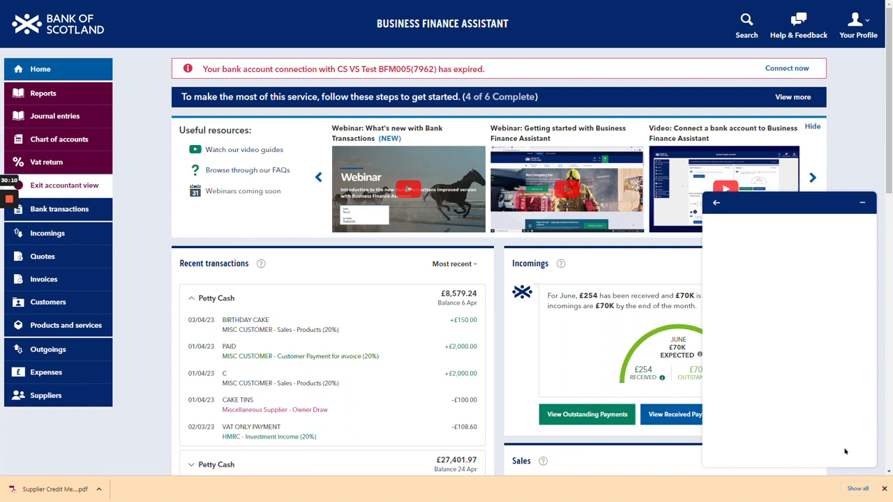